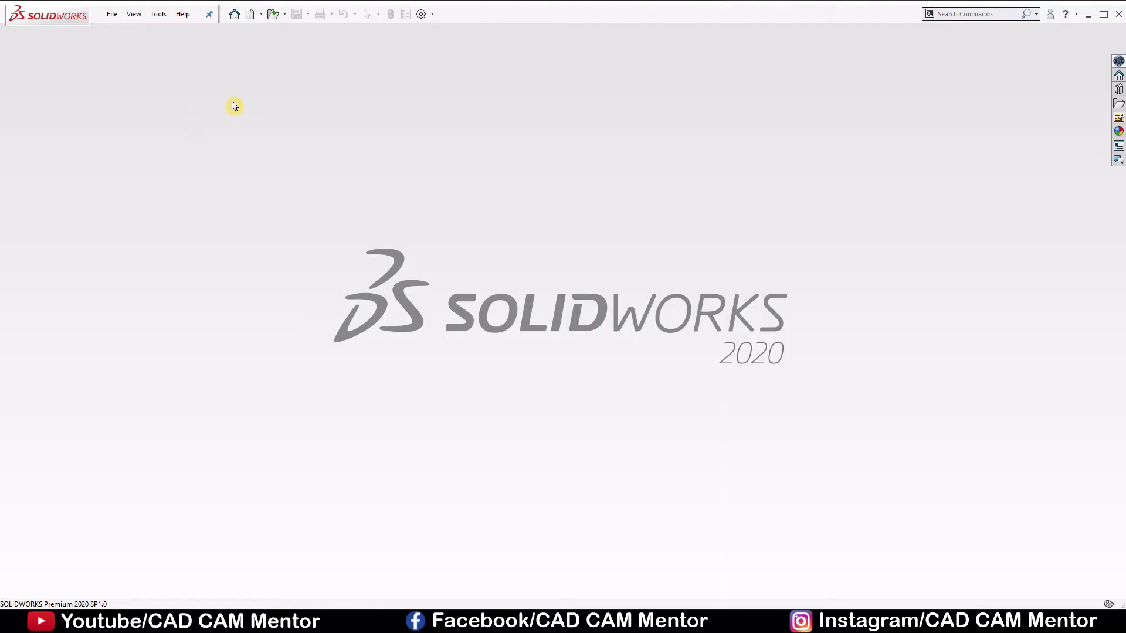
Create a new part document set to MMGS (millimetre, gram, second) units.
click(251, 16)
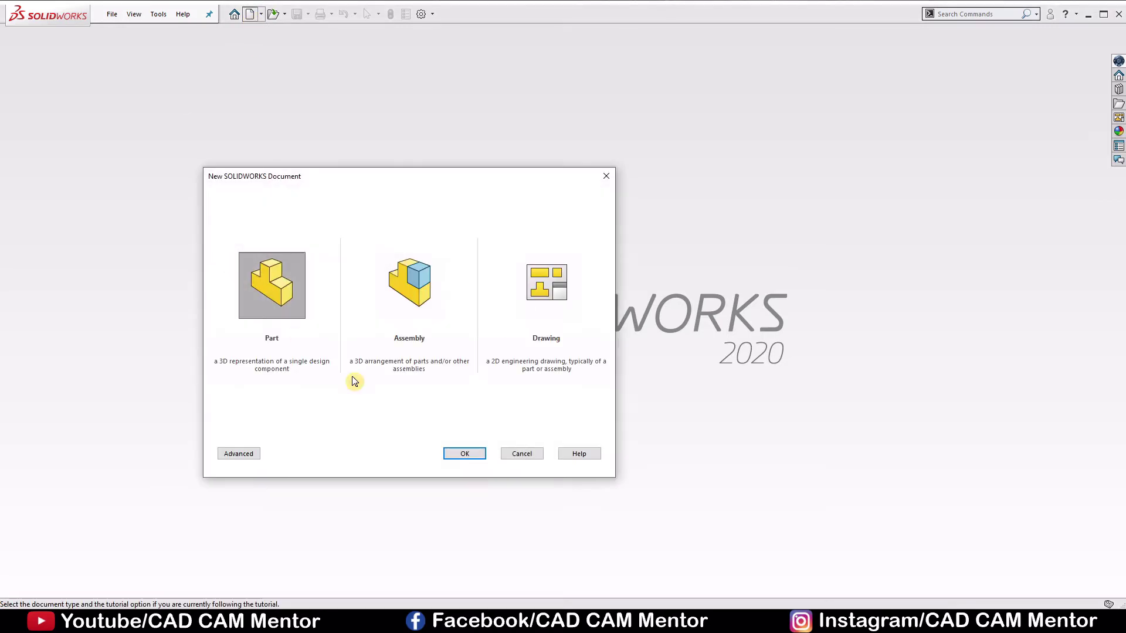
click(466, 457)
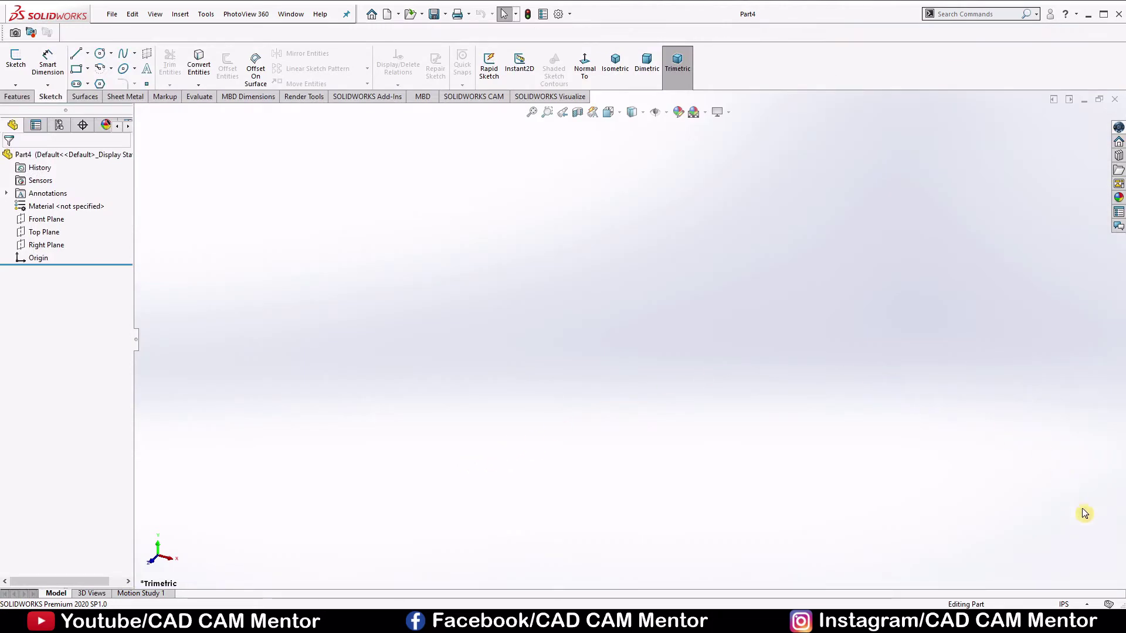
click(1086, 604)
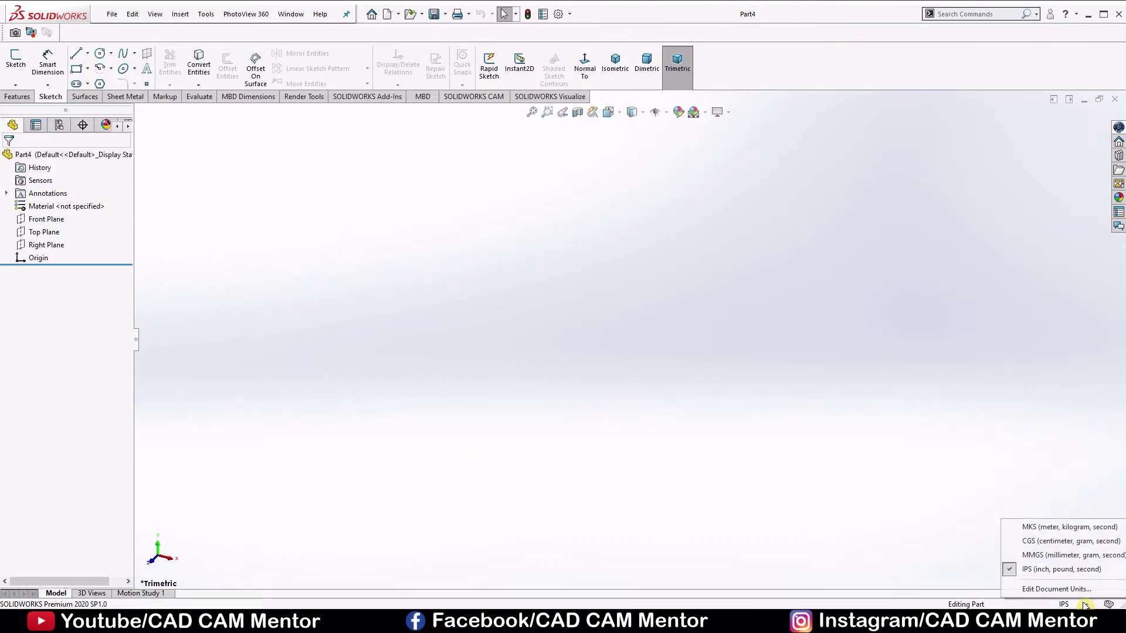
click(1068, 555)
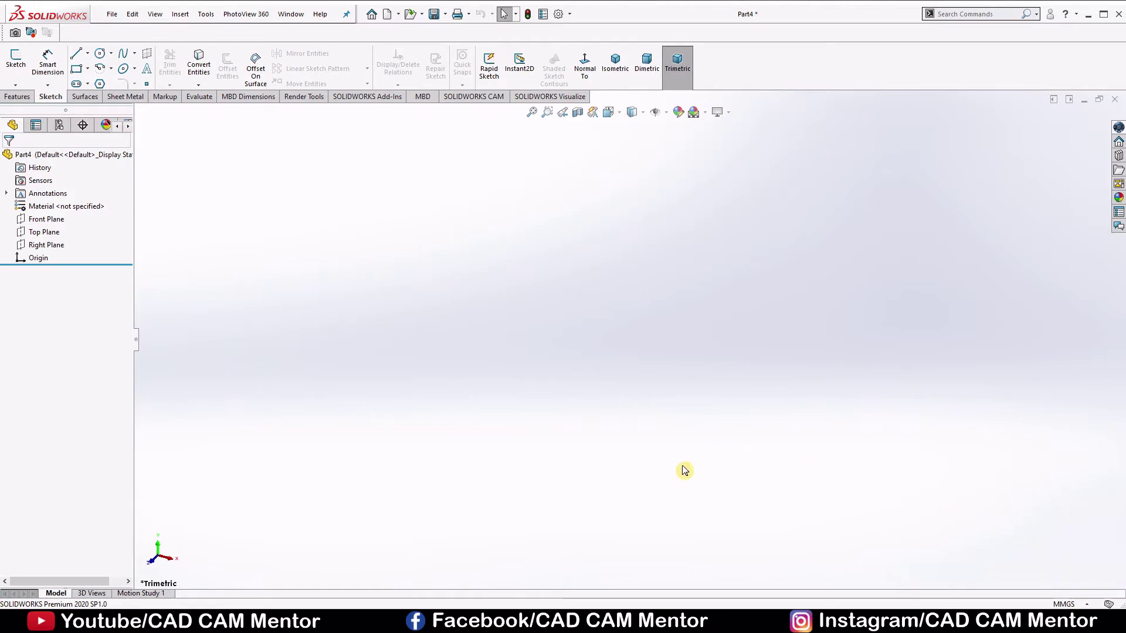
key(alt+Tab)
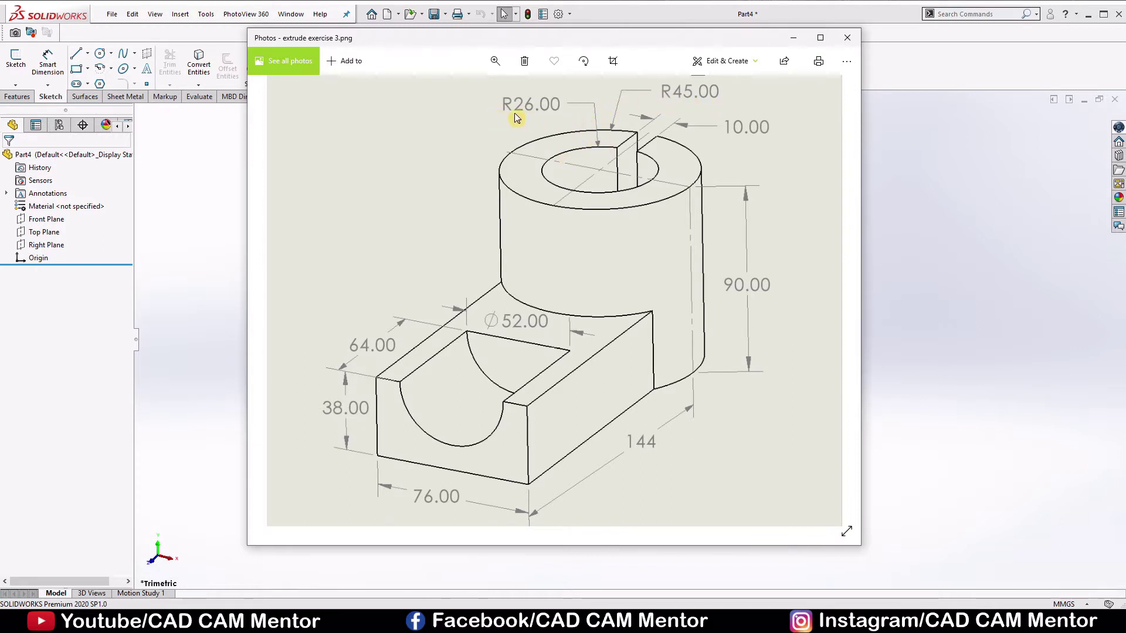
Review the dimensioned reference drawing in Photos, then minimize it.
click(793, 38)
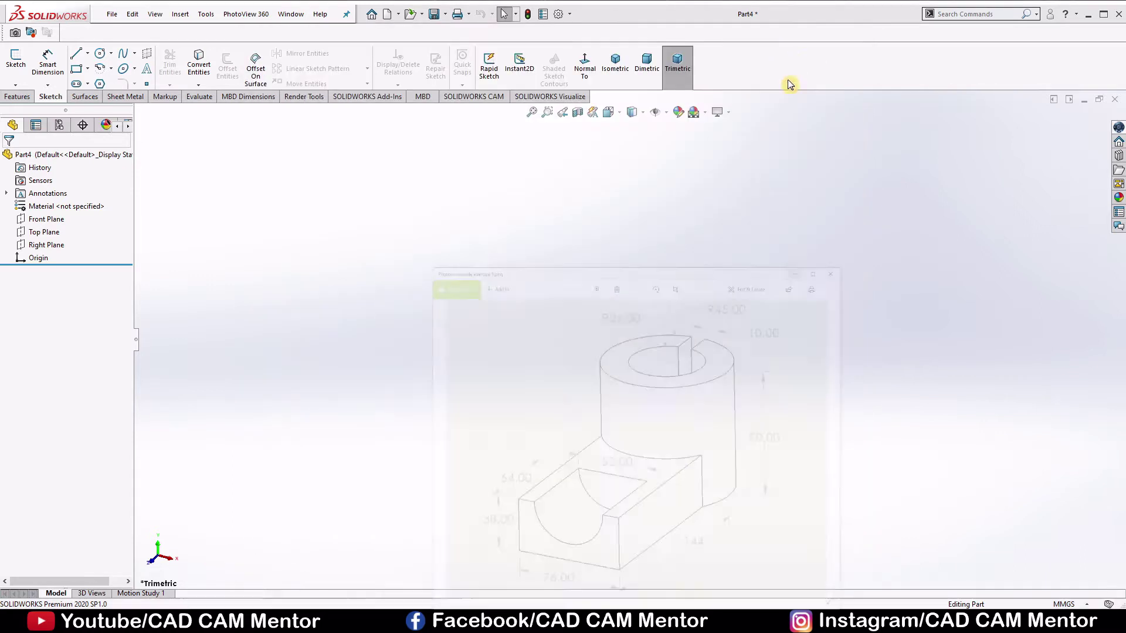
Start a sketch on the Top Plane and draw two circles centred on the origin.
right_click(59, 233)
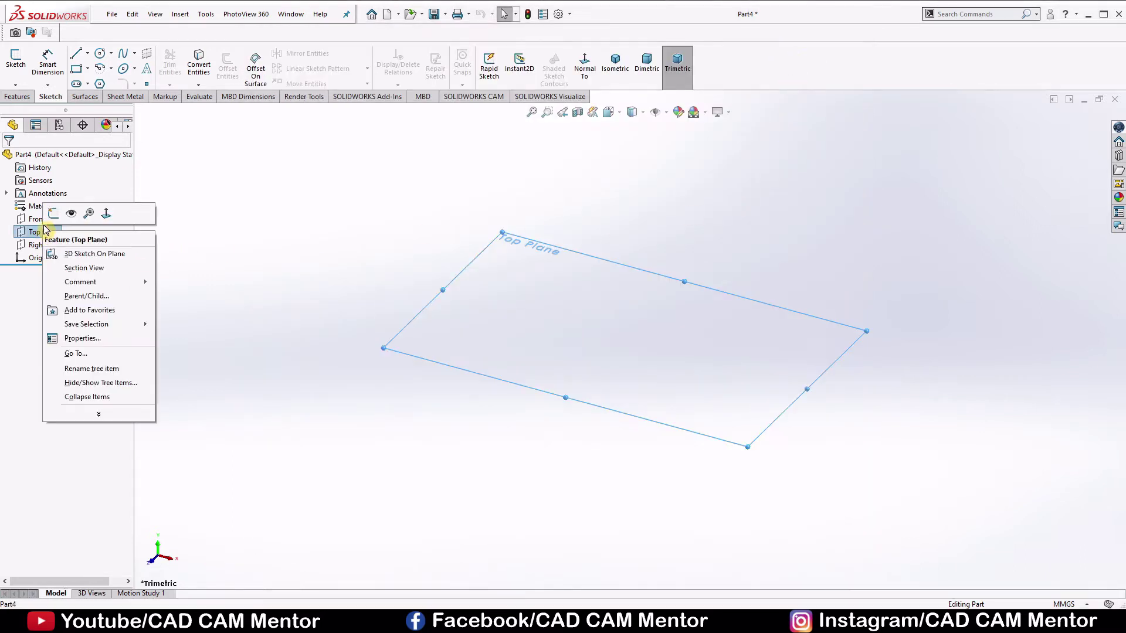
click(50, 206)
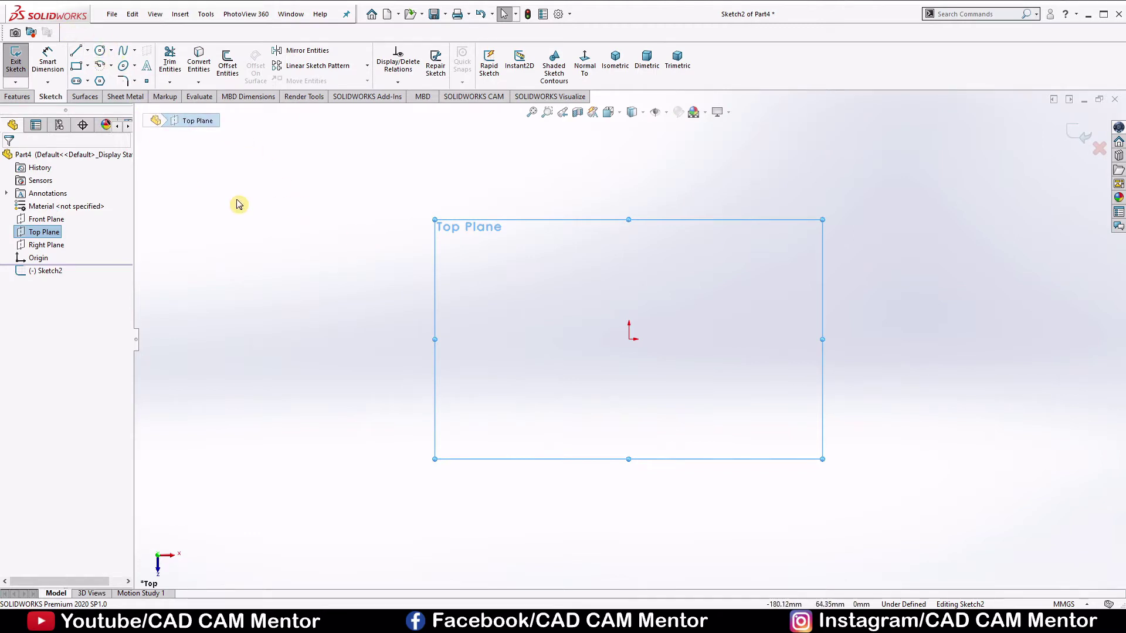
right_drag(239, 205, 300, 204)
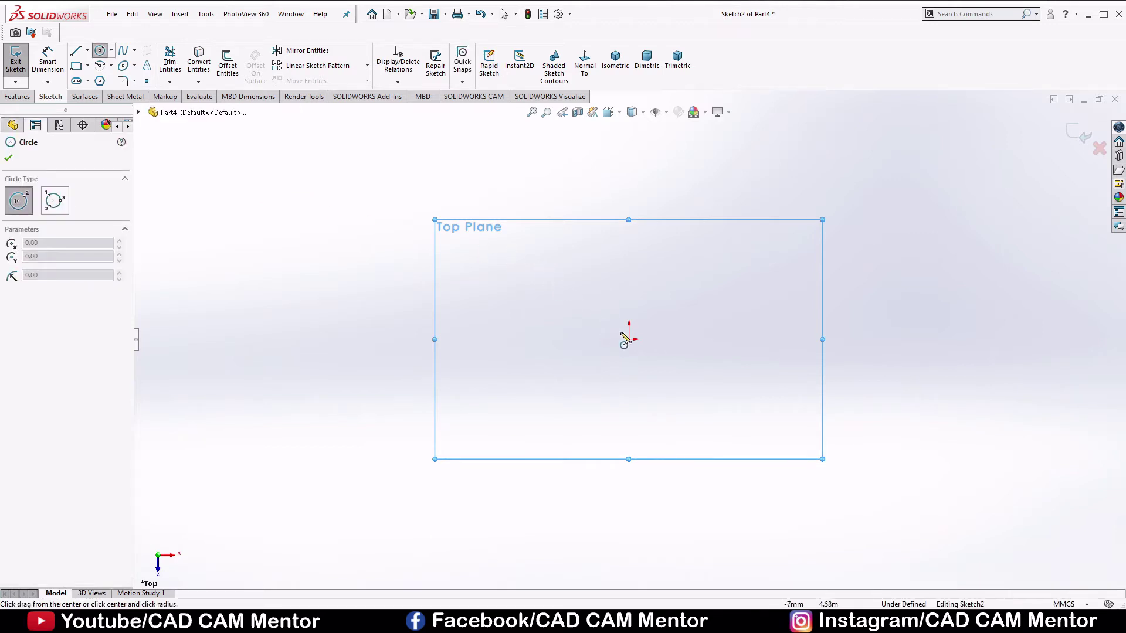
click(628, 339)
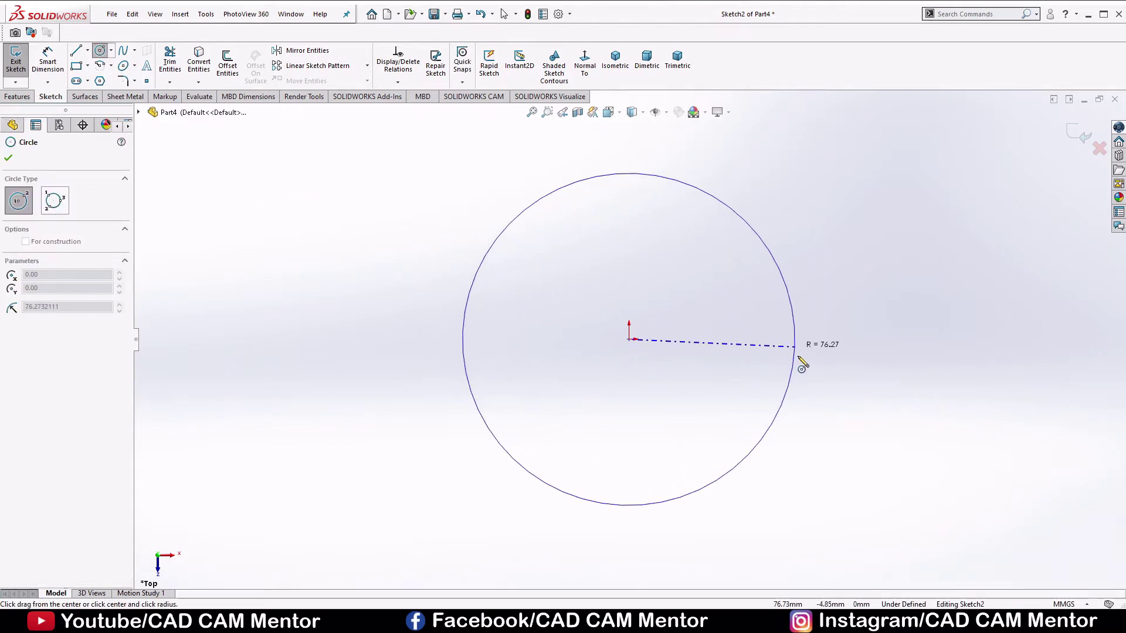
click(798, 354)
click(629, 339)
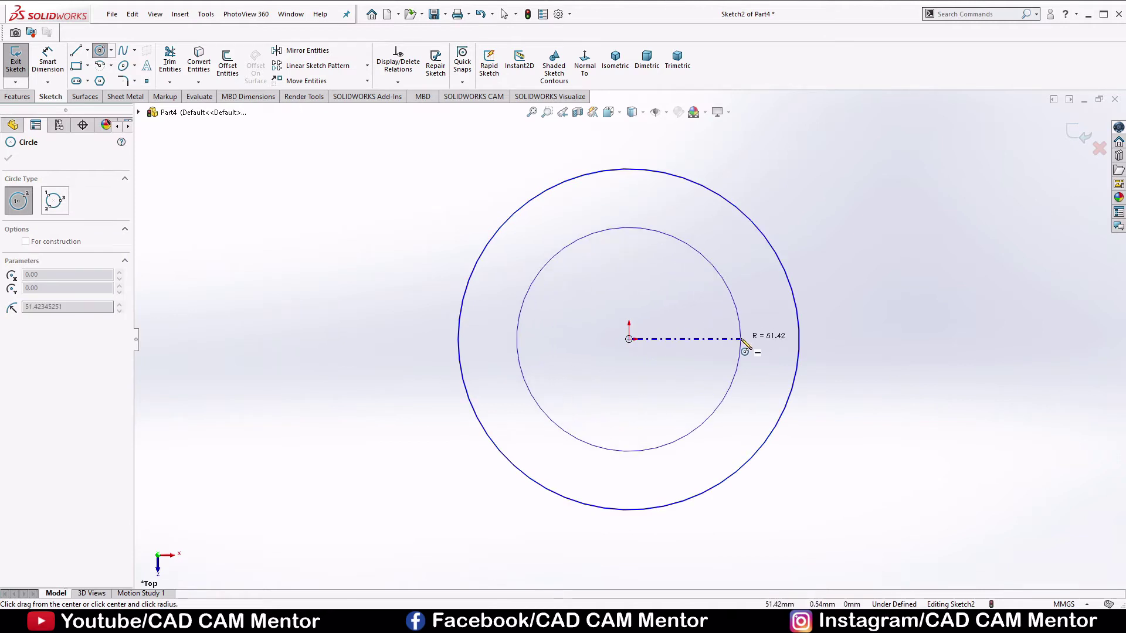
click(742, 346)
key(Escape)
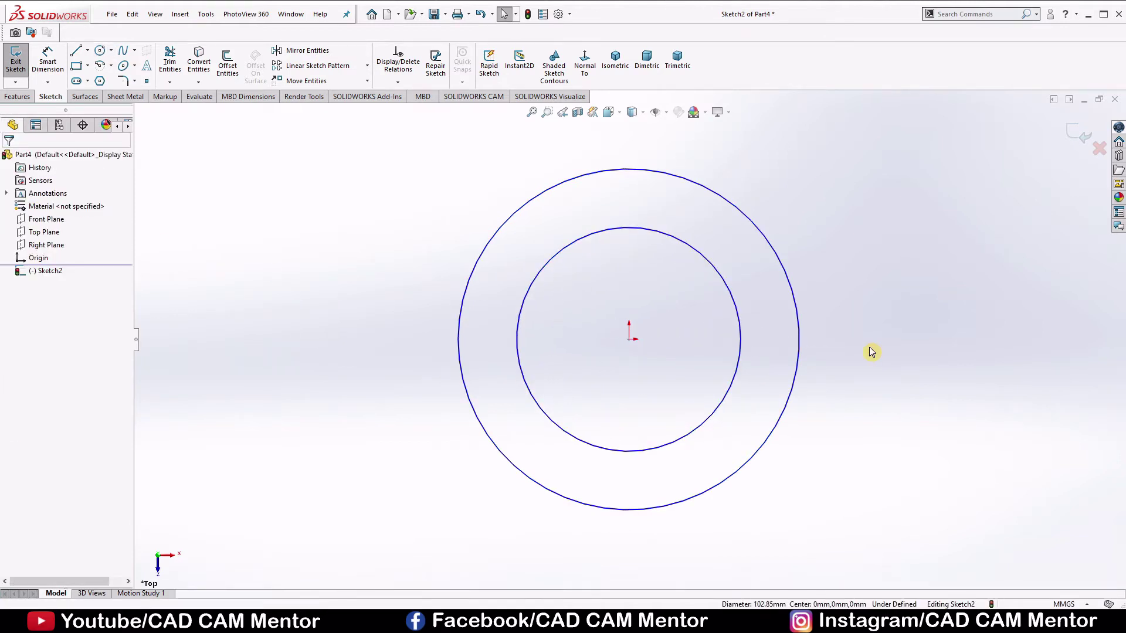
Dimension the inner circle Ø52 mm and the outer circle Ø90 mm.
right_drag(871, 351, 857, 273)
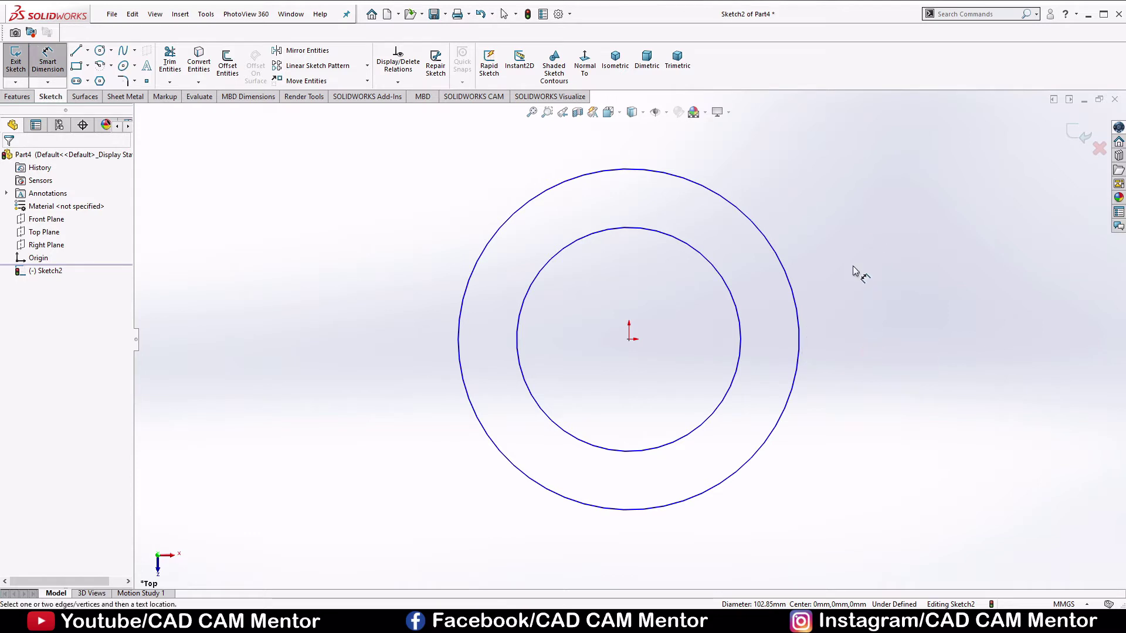
click(740, 359)
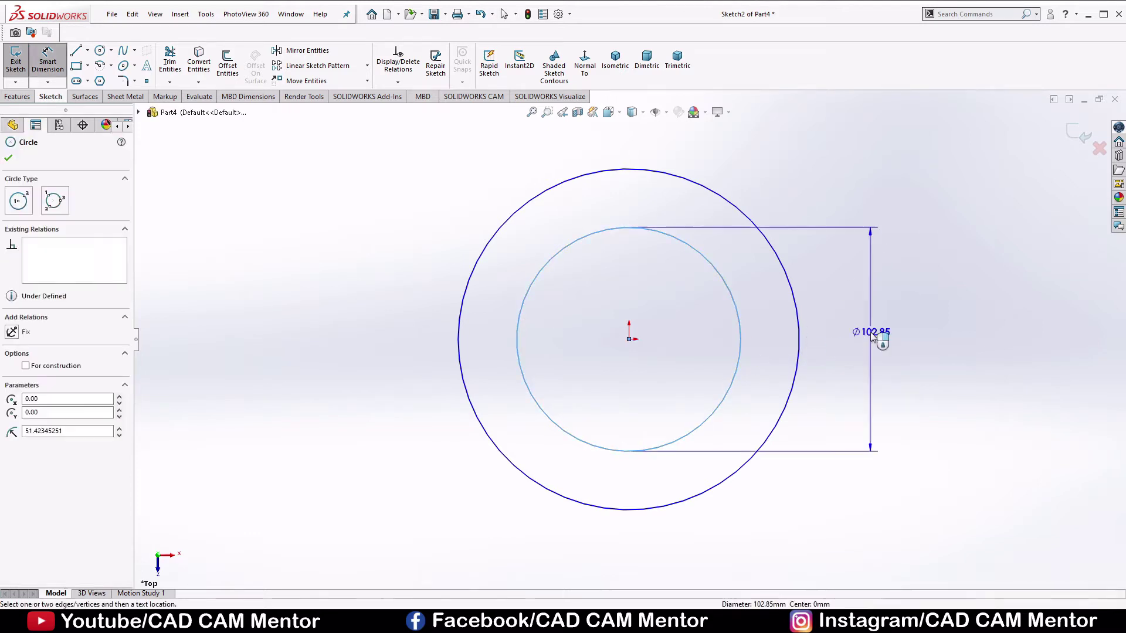
click(873, 335)
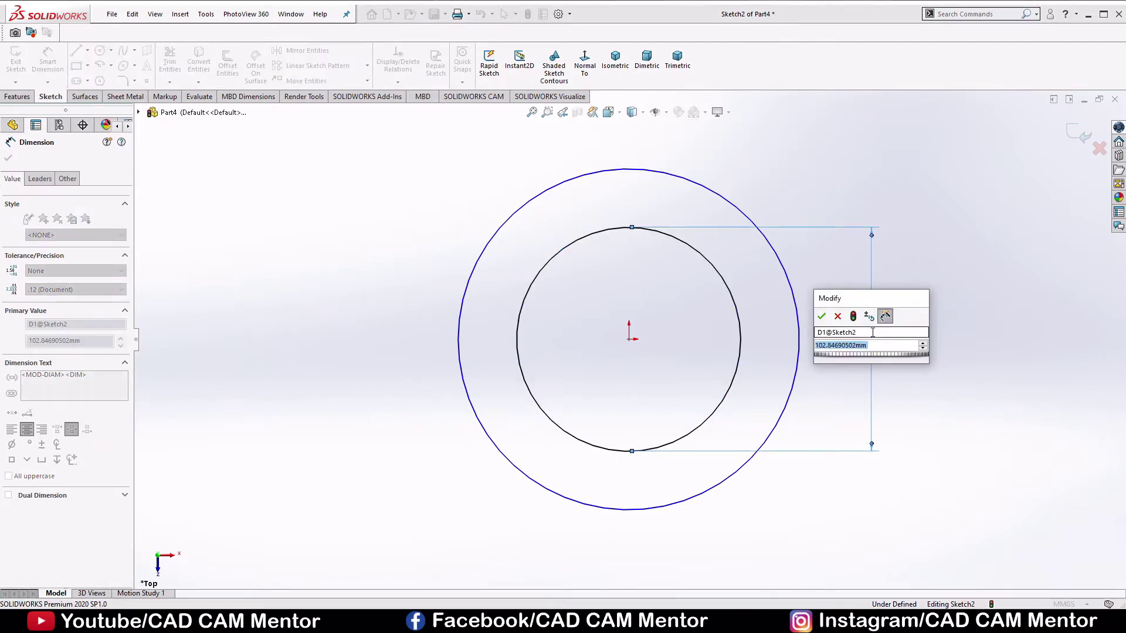
text(52)
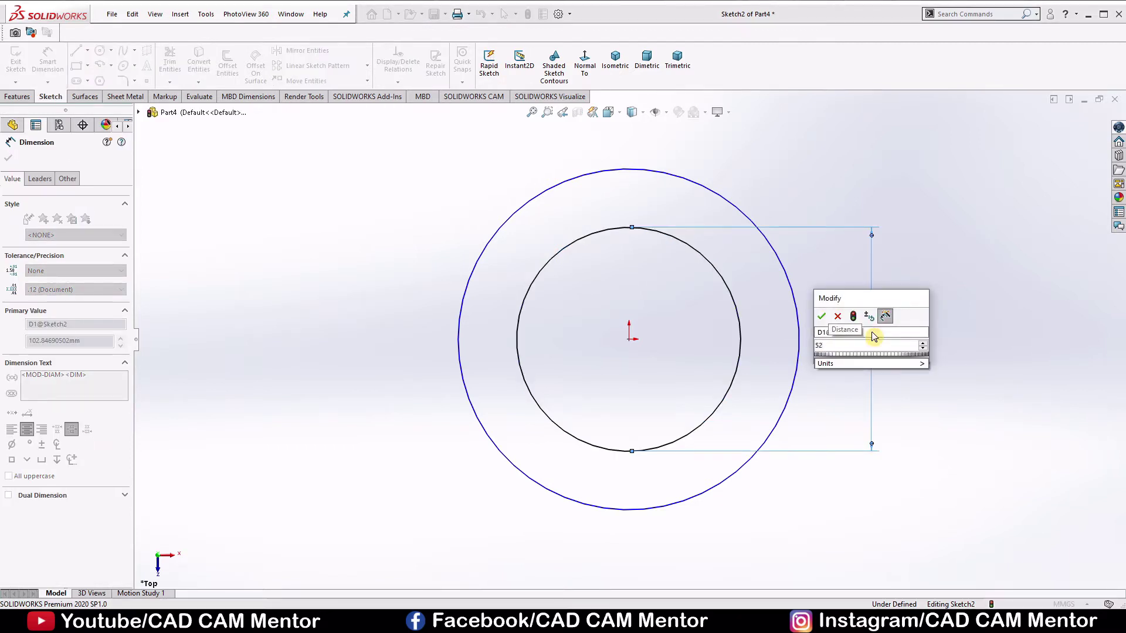
key(Return)
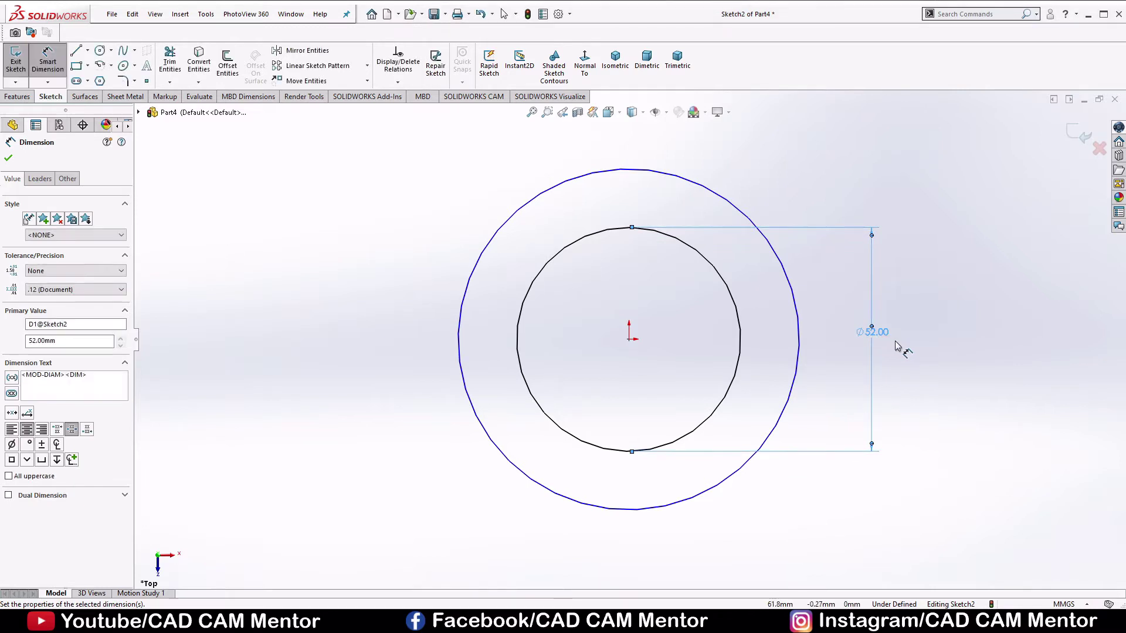
key(Escape)
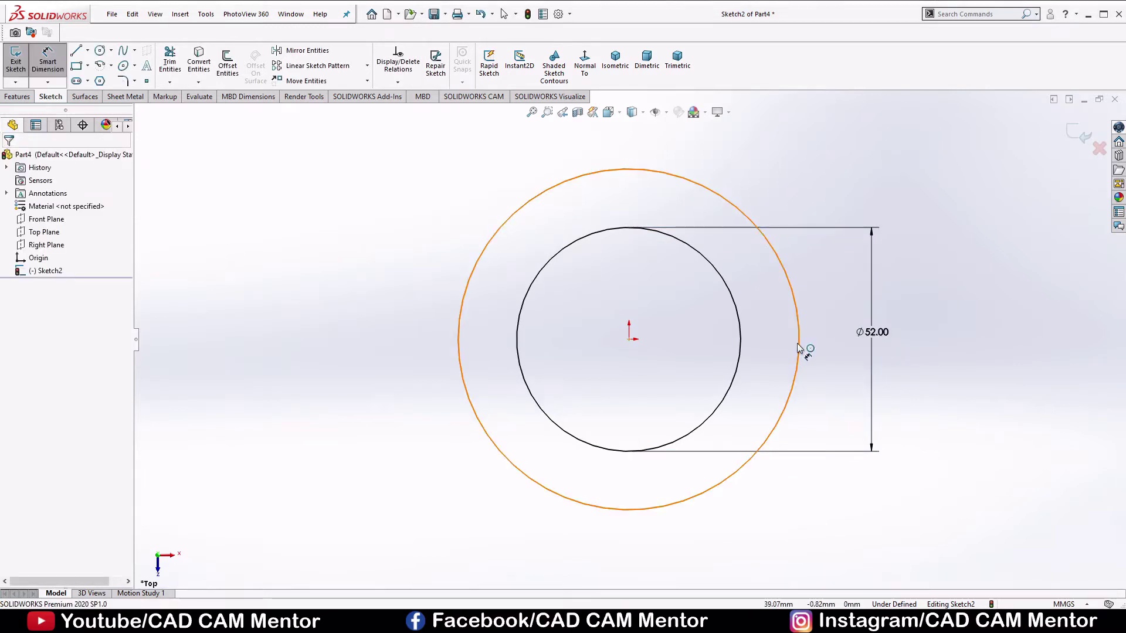
click(798, 348)
click(941, 325)
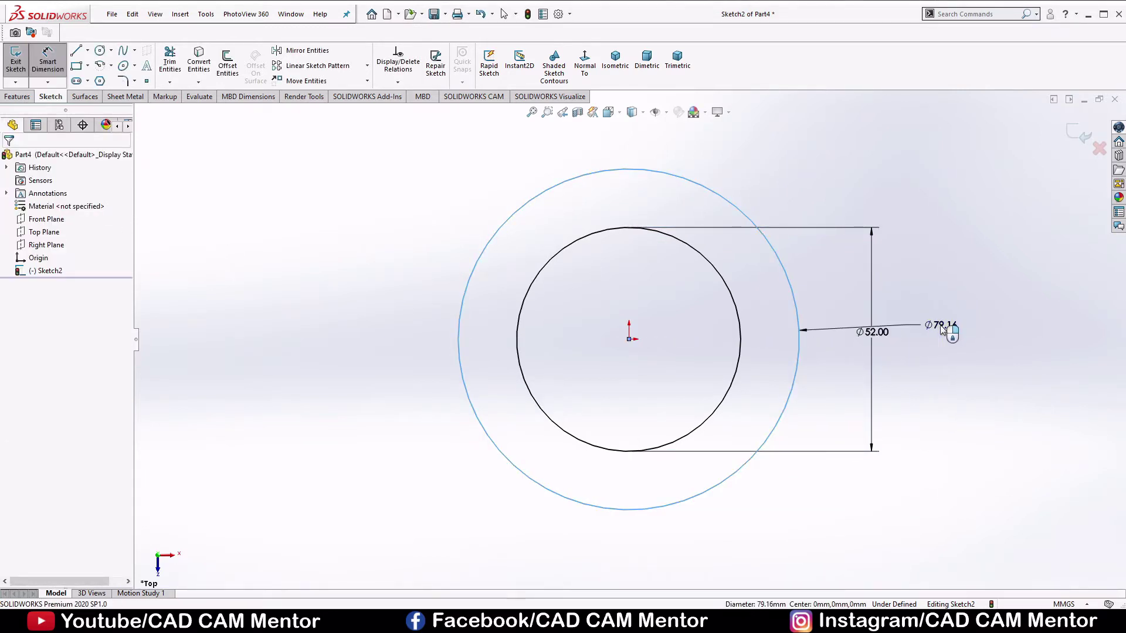
text(90)
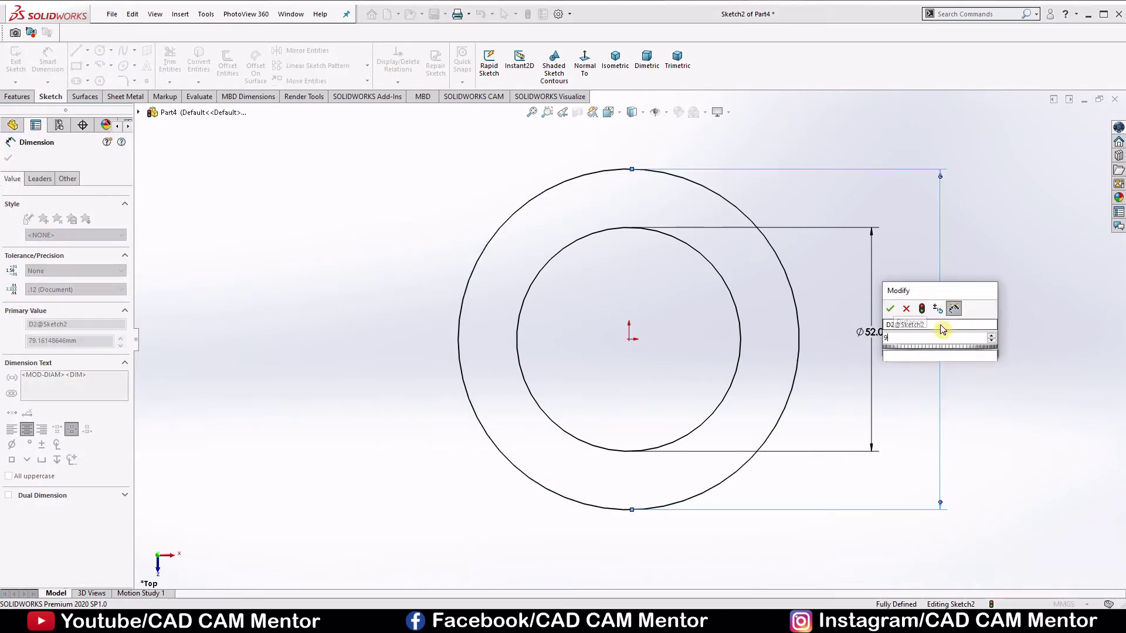
key(Return)
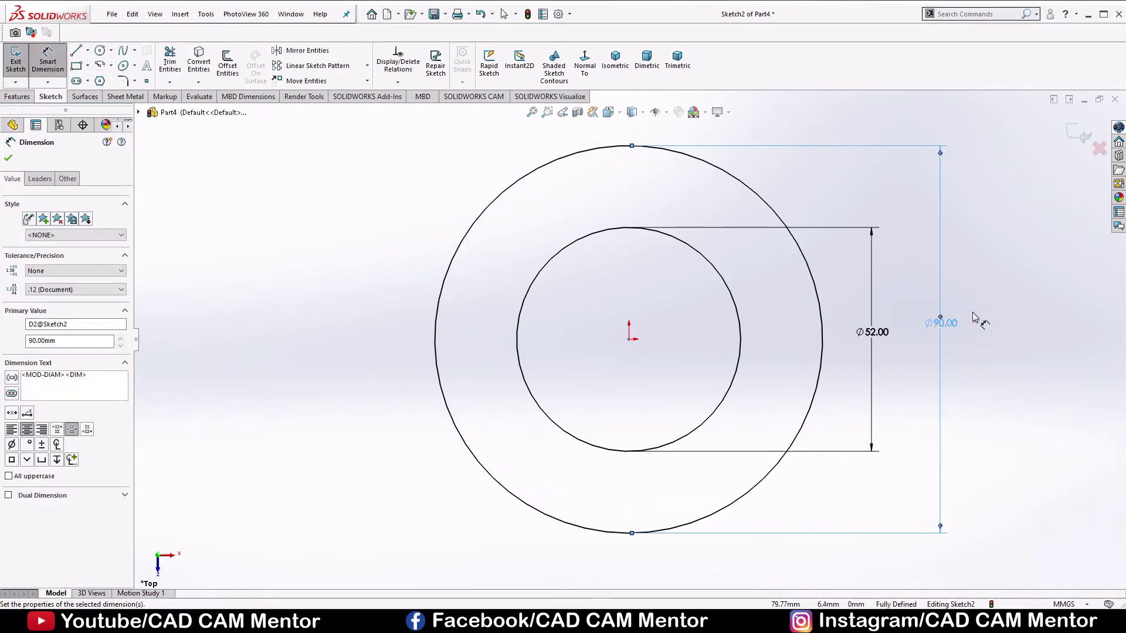
right_click(978, 319)
click(1000, 355)
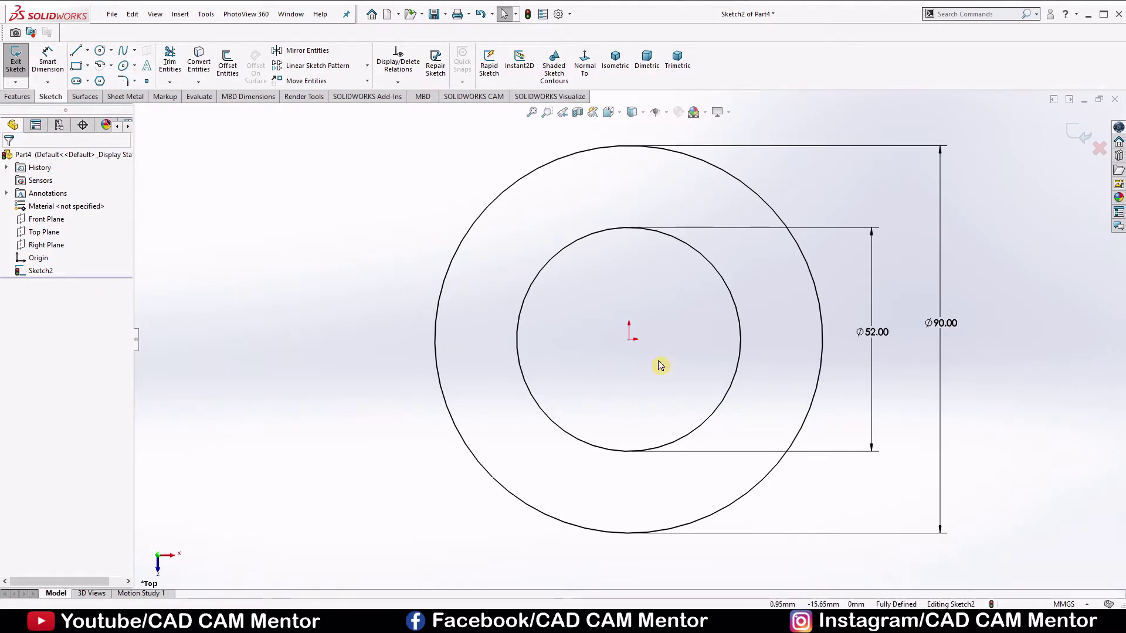
Extrude the Ø52/Ø90 ring sketch 90 mm blind to create Boss-Extrude1.
click(8, 96)
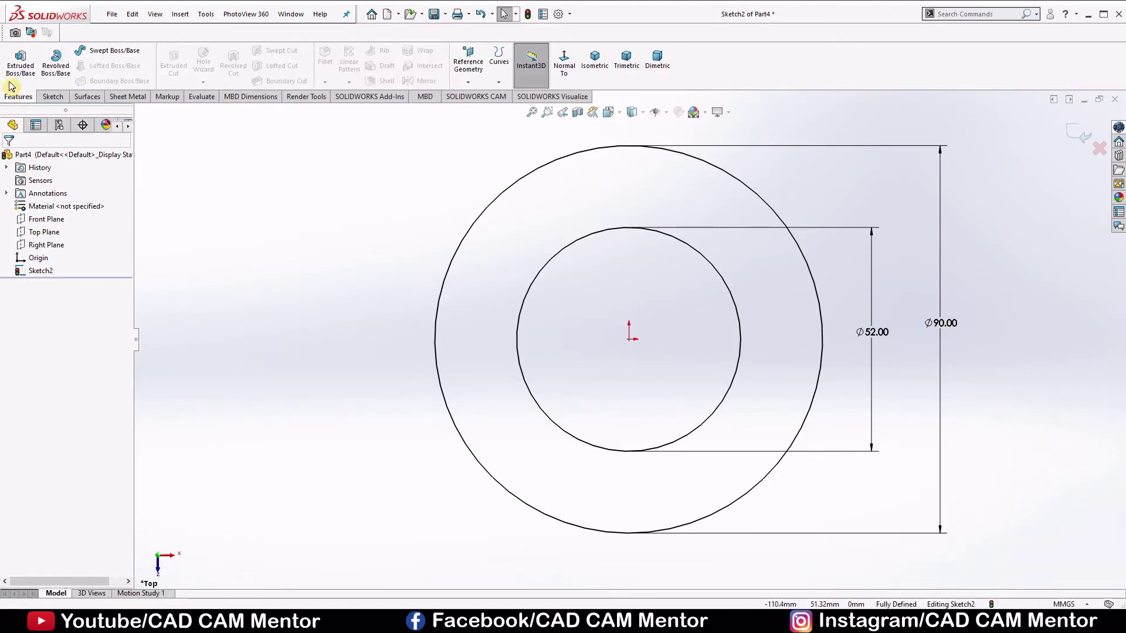
click(10, 72)
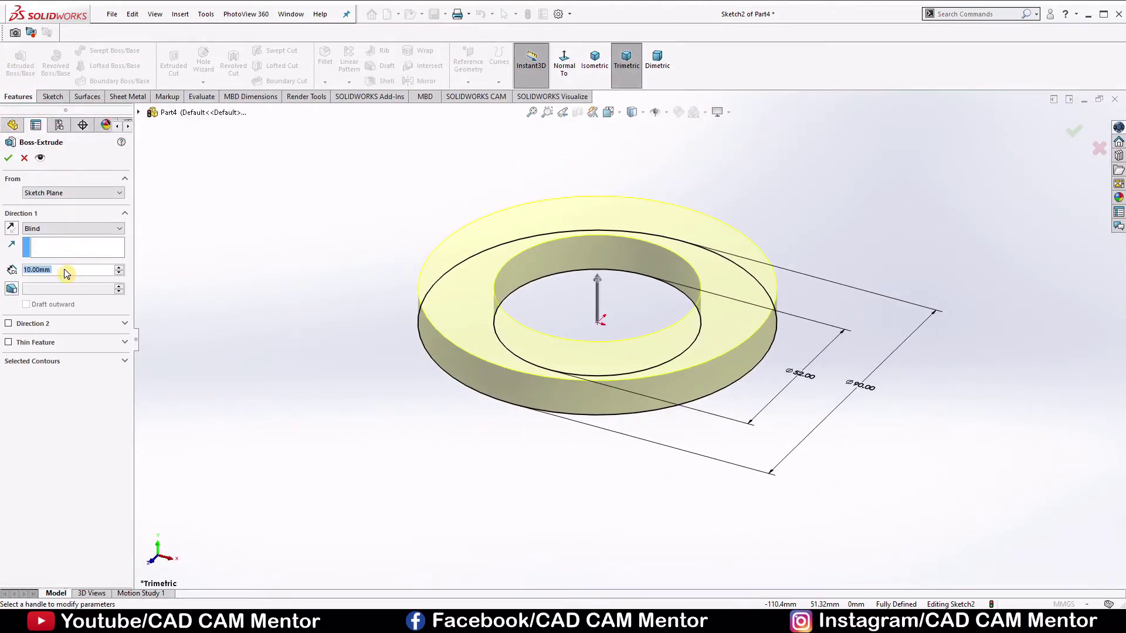
text(90)
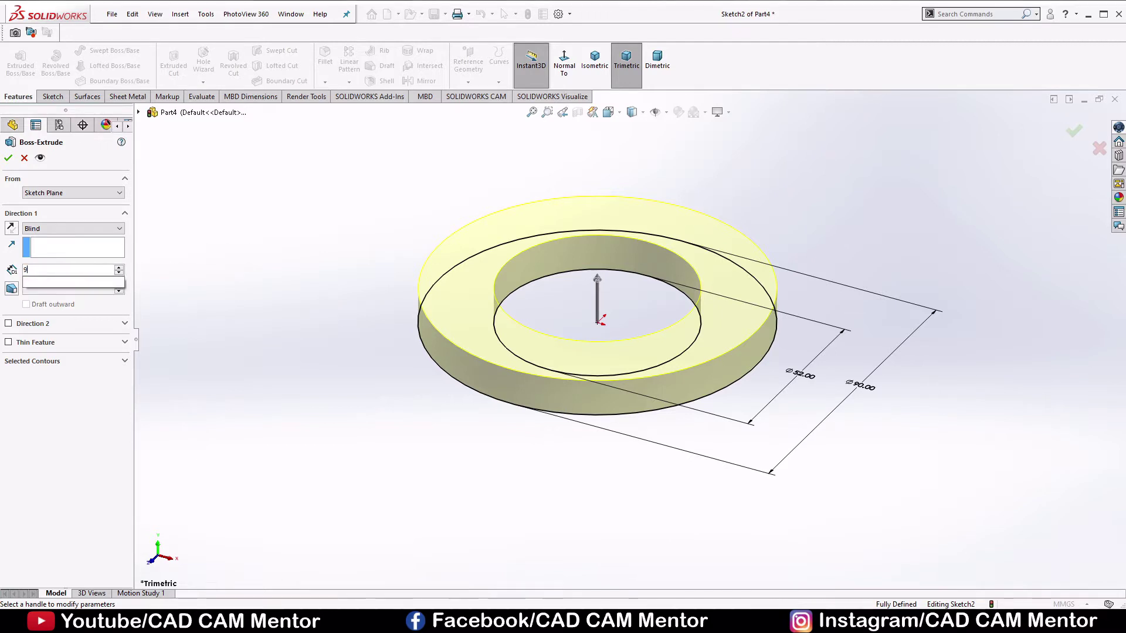
key(Return)
scroll(688, 184, up, 2)
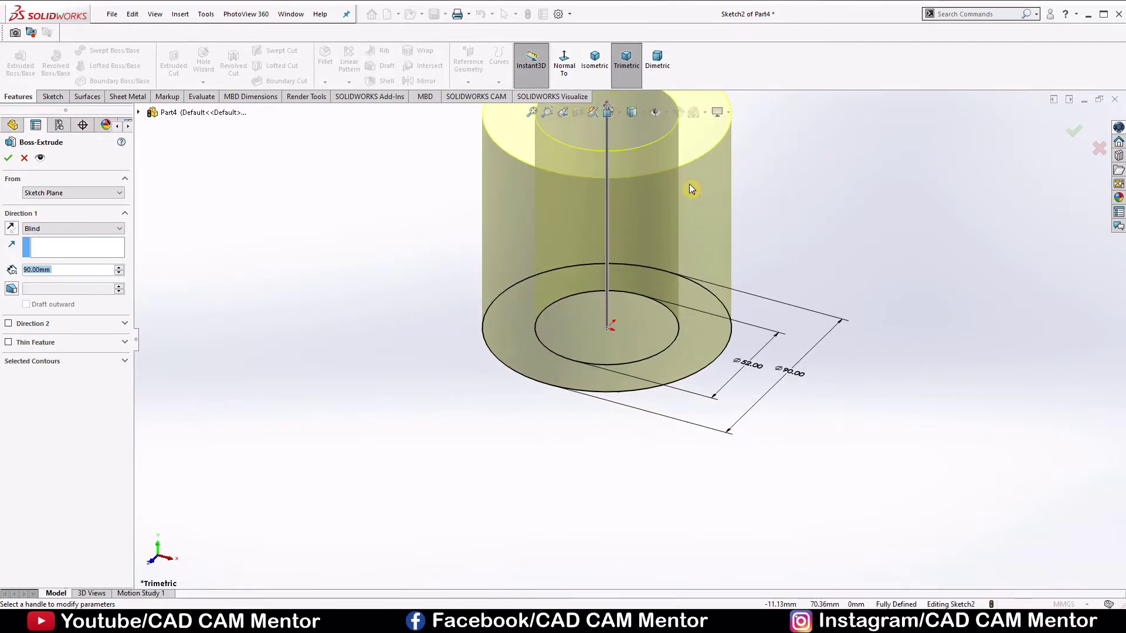
scroll(690, 184, up, 1)
scroll(727, 180, up, 1)
middle_drag(727, 186, 709, 226)
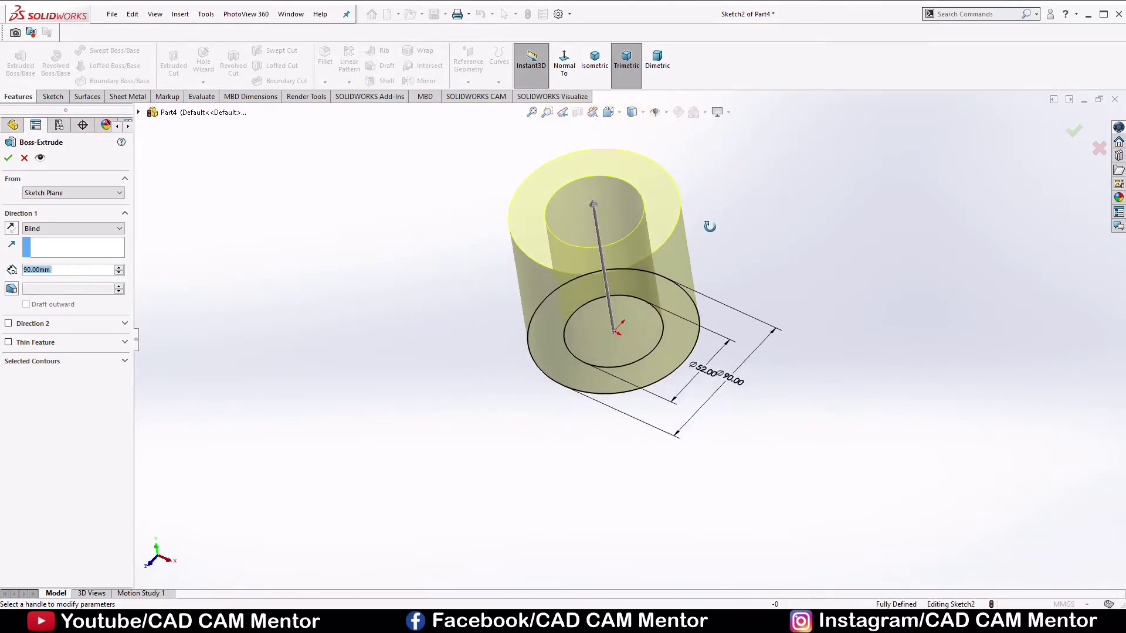
click(8, 160)
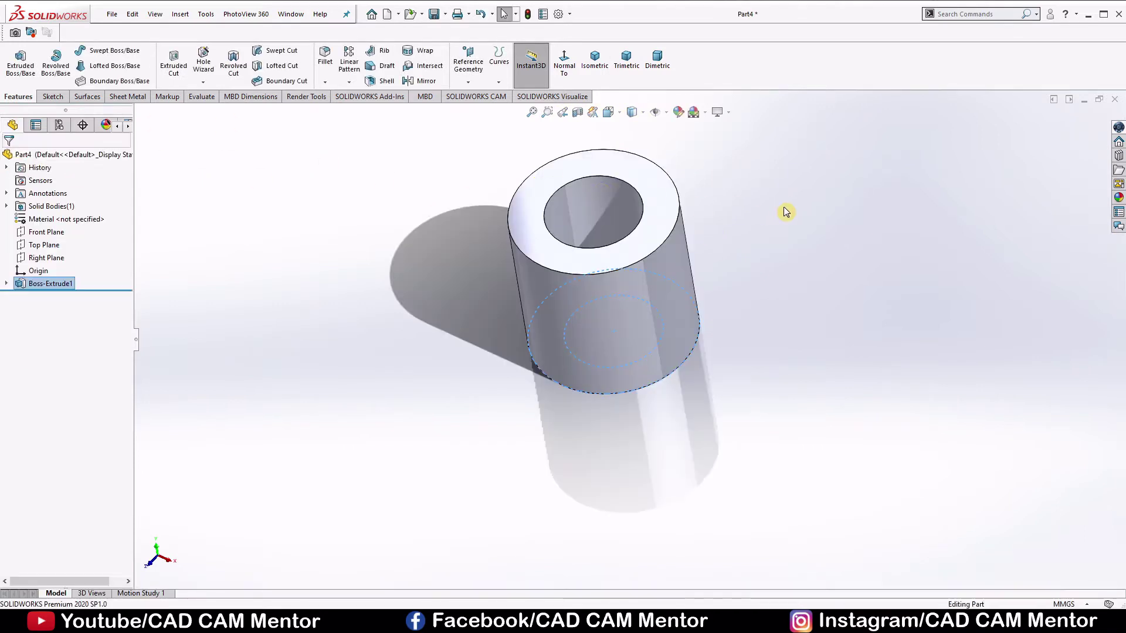
click(780, 228)
middle_drag(776, 244, 781, 215)
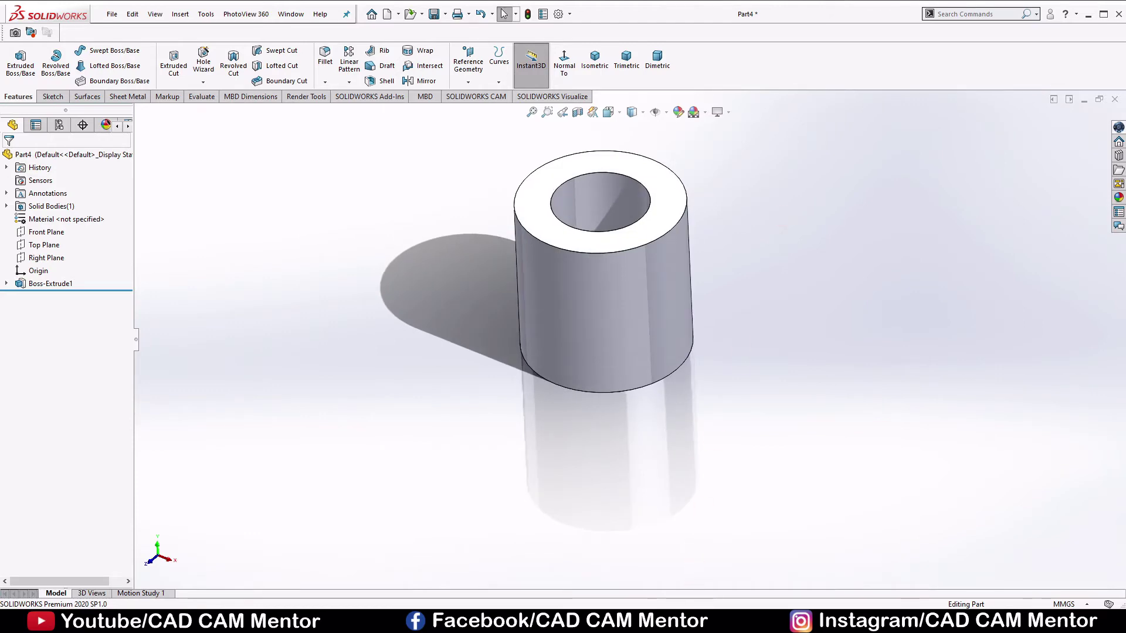
Recheck the reference drawing, then view the cylinder isometrically and list Reference Geometry options.
key(alt+Tab)
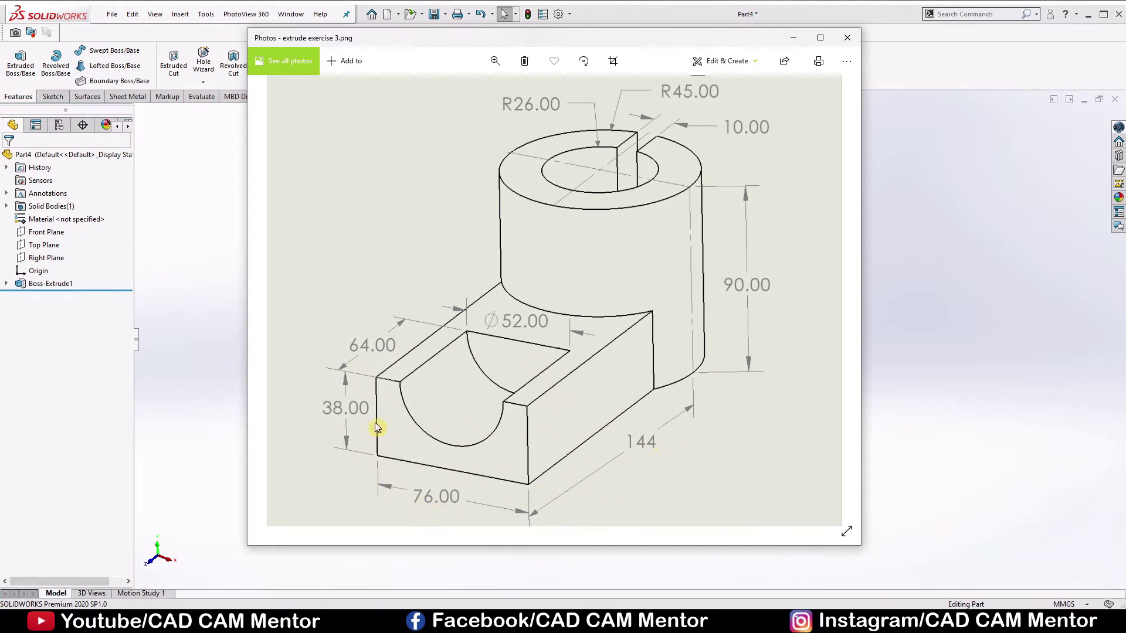
click(792, 44)
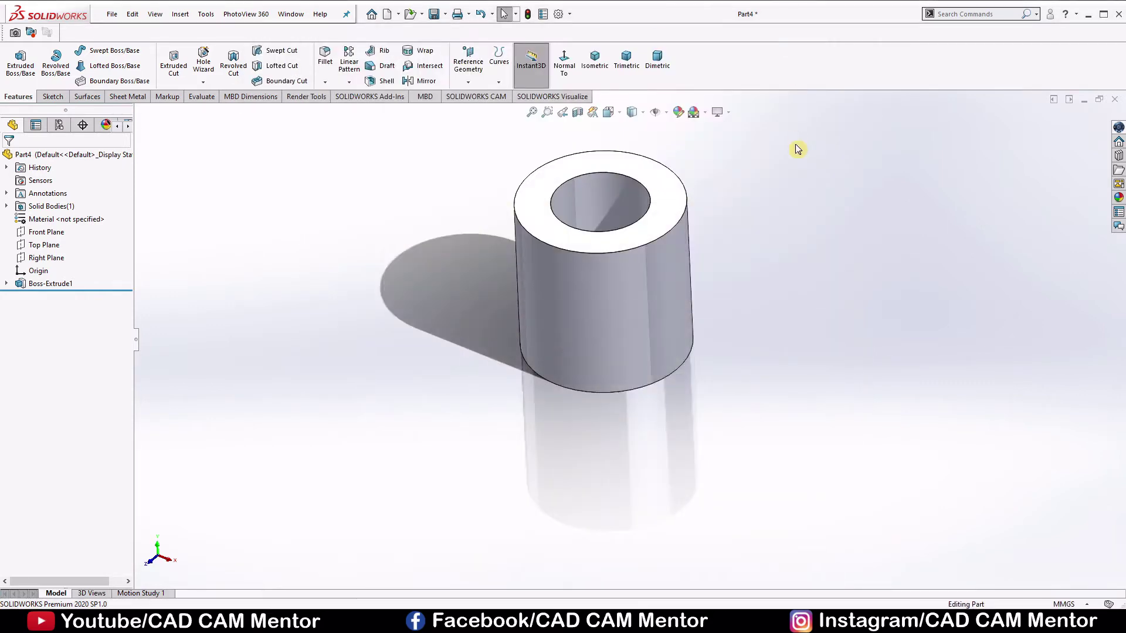
click(569, 69)
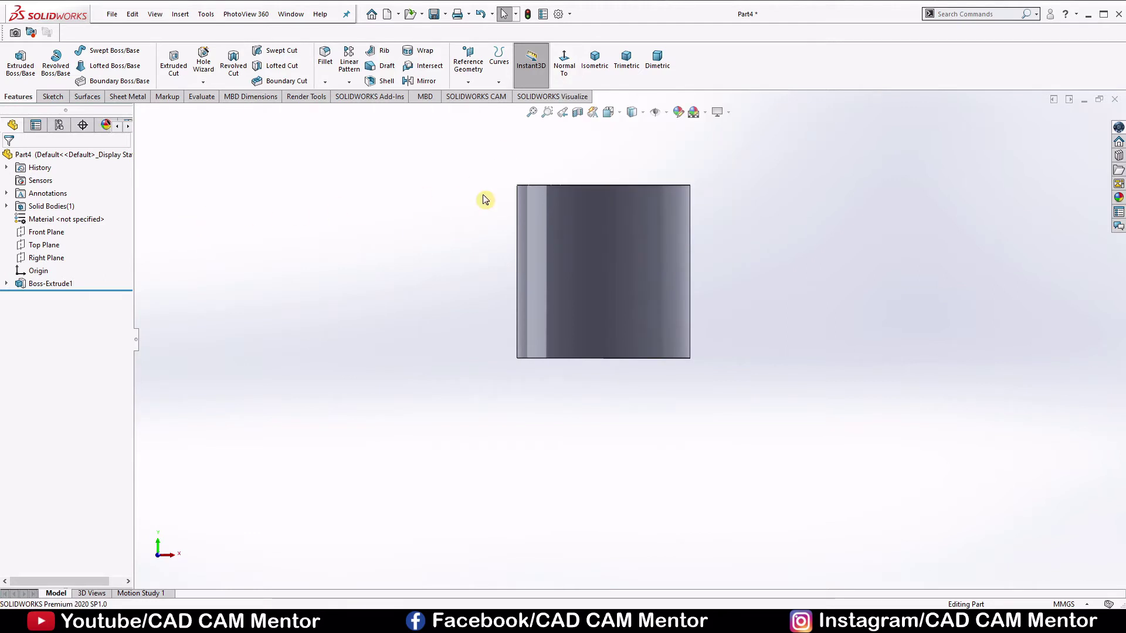
key(ctrl+7)
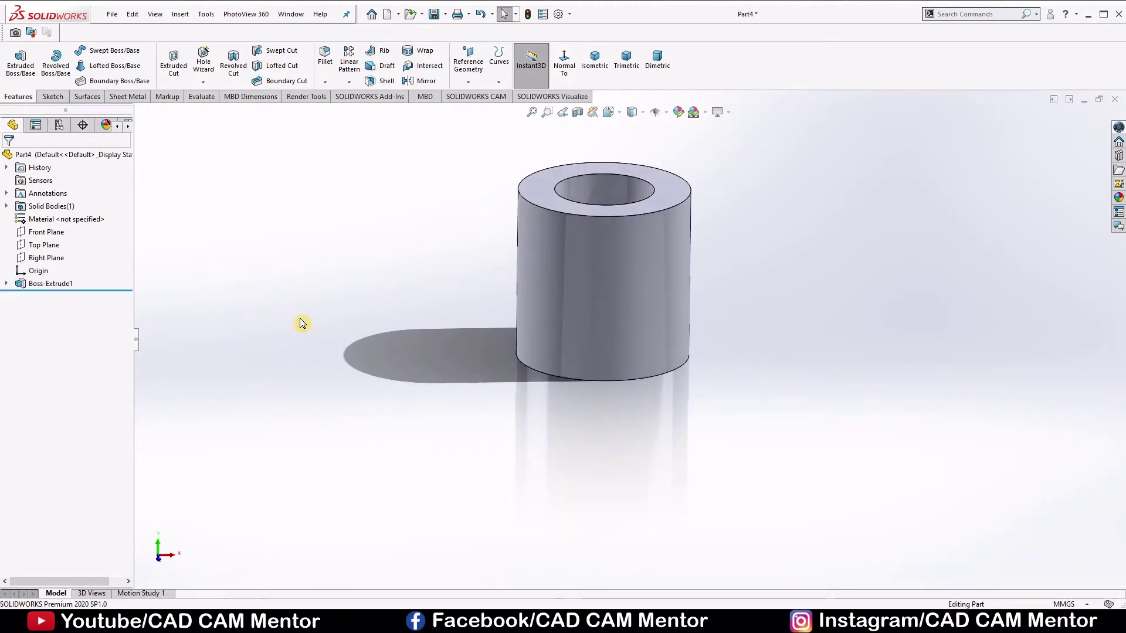
click(468, 82)
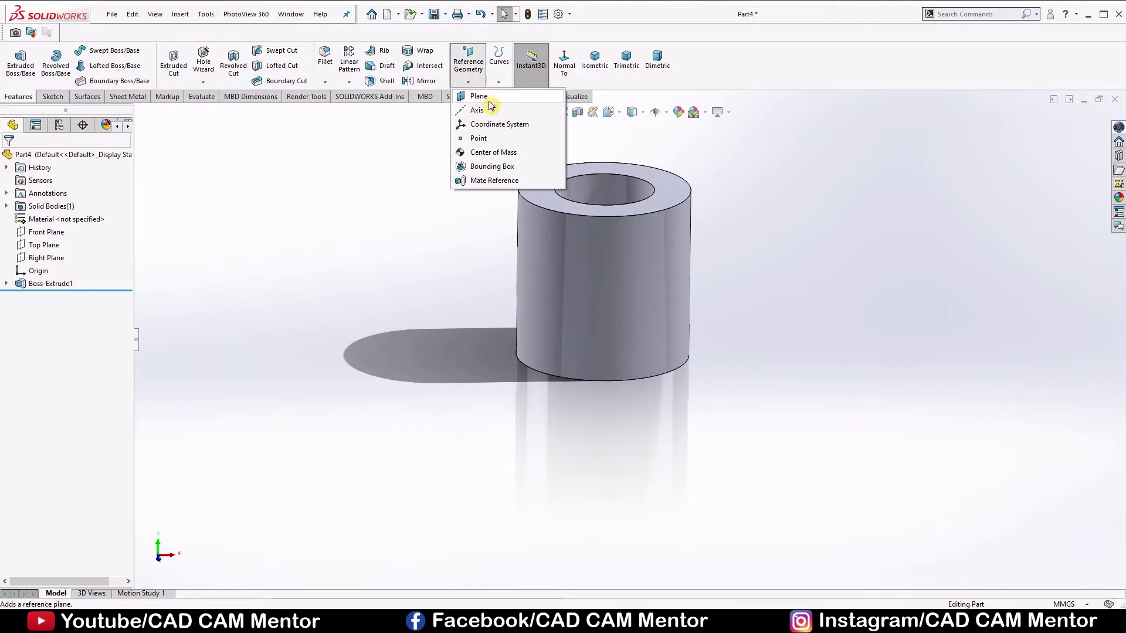
Define a reference plane offset 144 mm from the Right Plane, flipped to the far side.
click(471, 97)
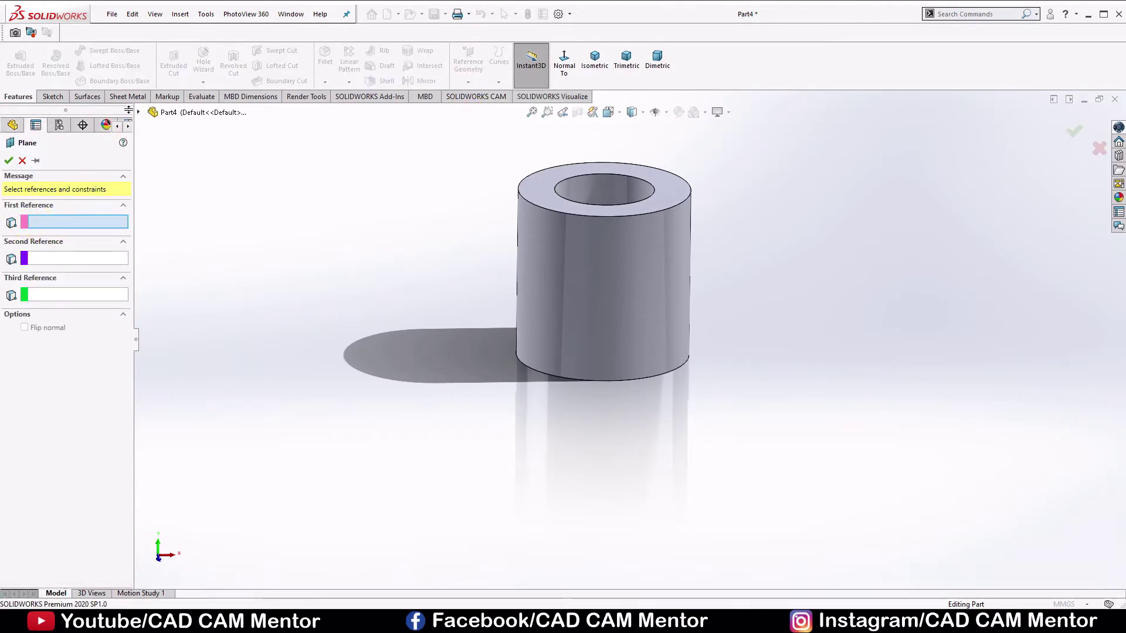
click(138, 112)
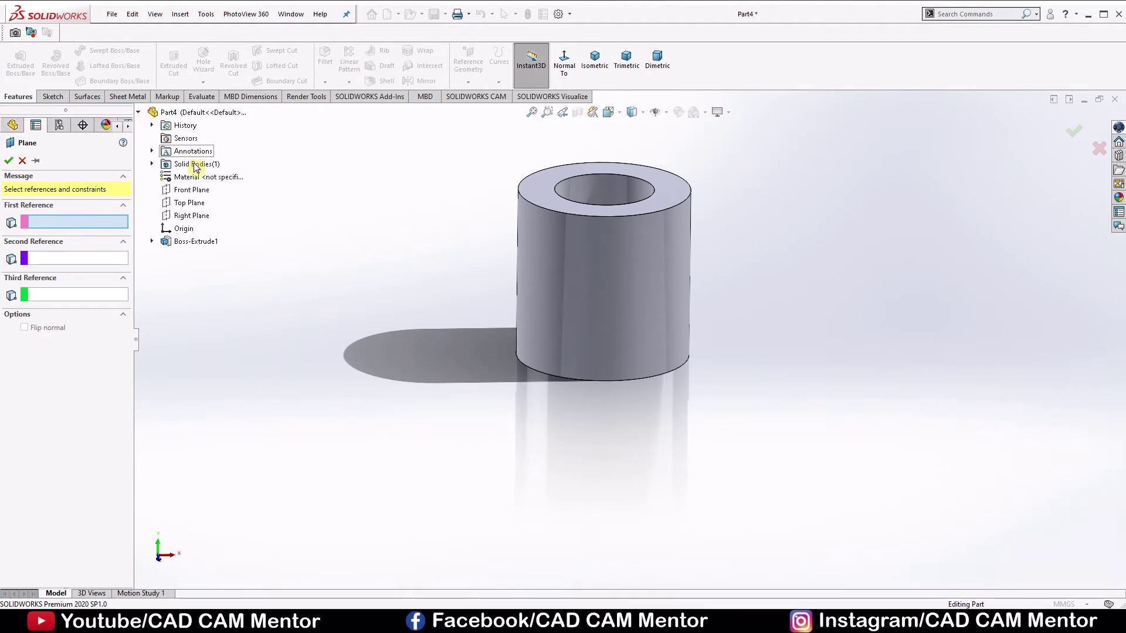
click(190, 217)
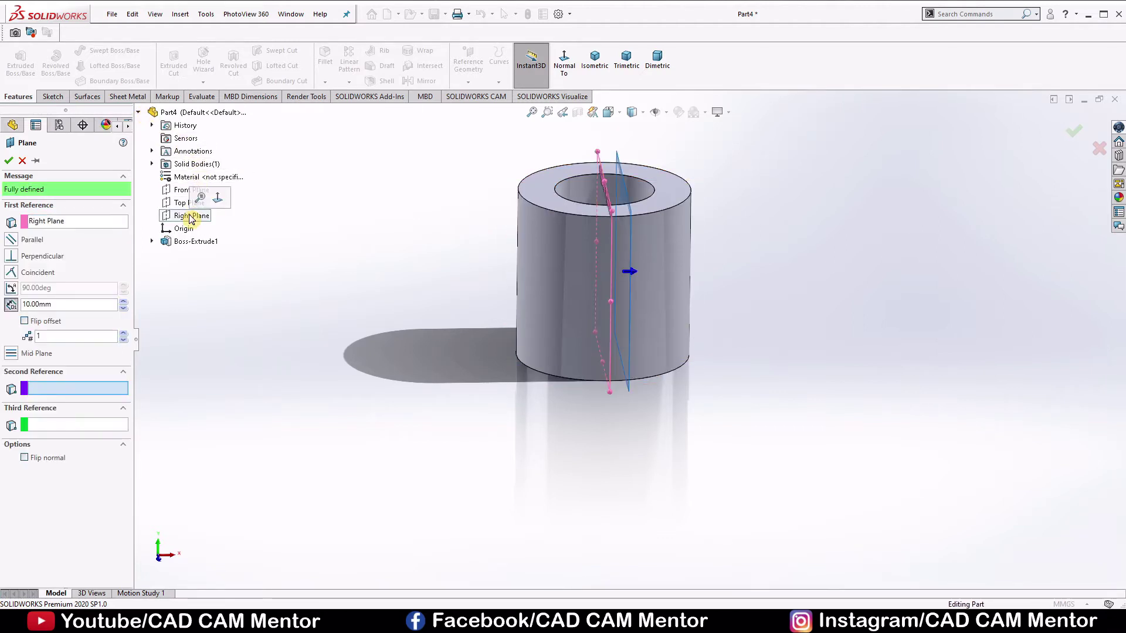
click(25, 322)
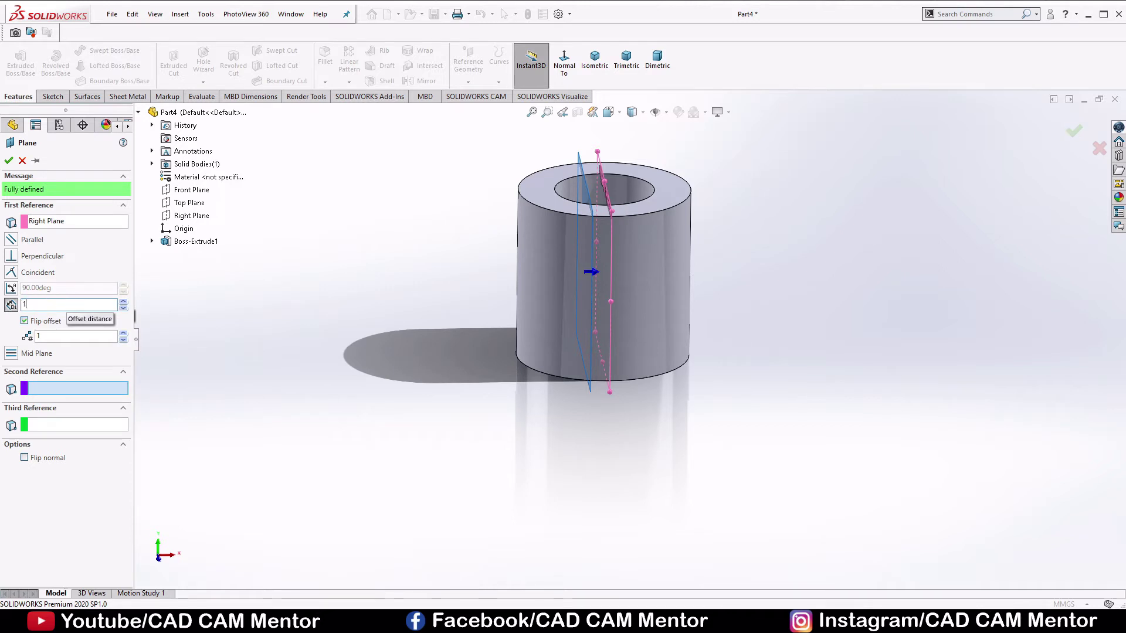
text(44)
key(Return)
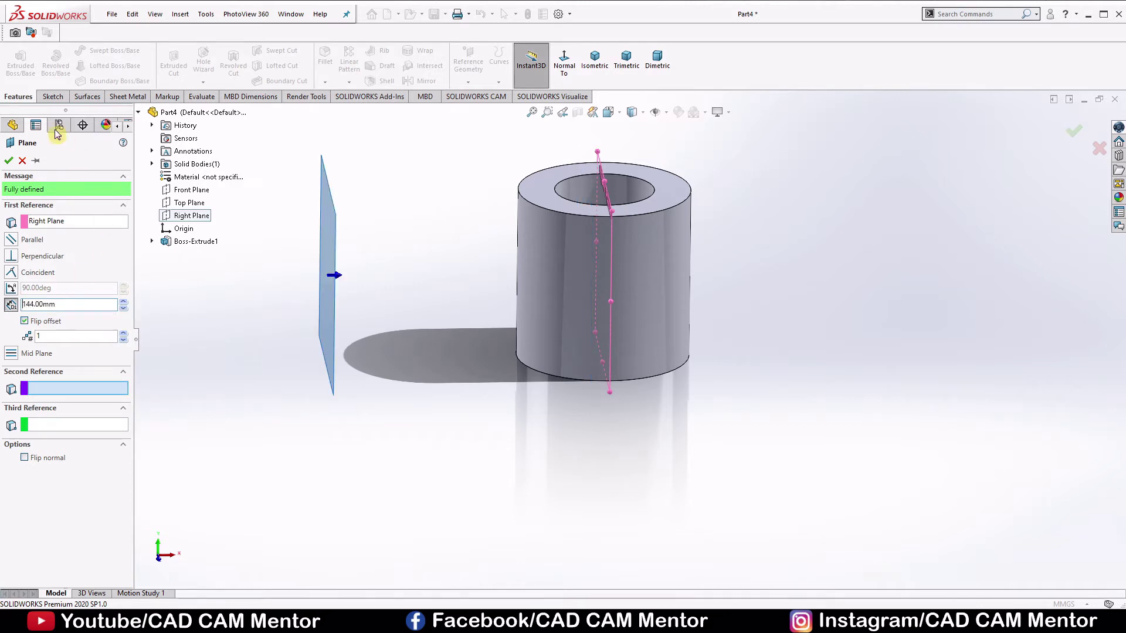
Accept Plane1 and open a sketch on it, viewed normal from the reverse side.
click(6, 162)
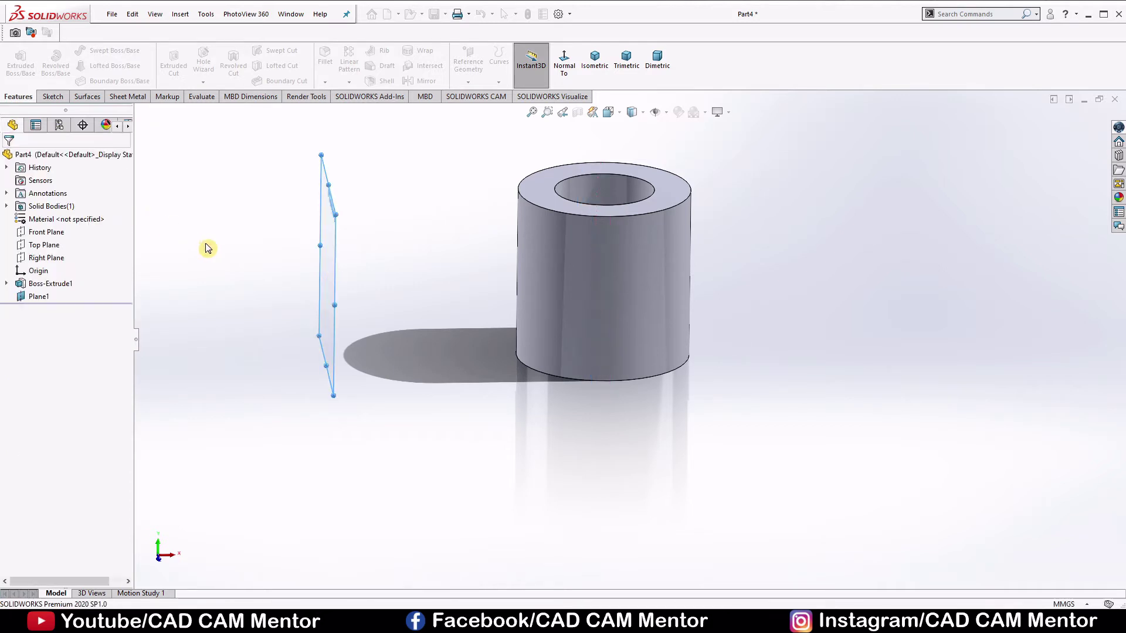
mouse_move(403, 250)
middle_down()
mouse_move(439, 249)
mouse_move(428, 250)
middle_up()
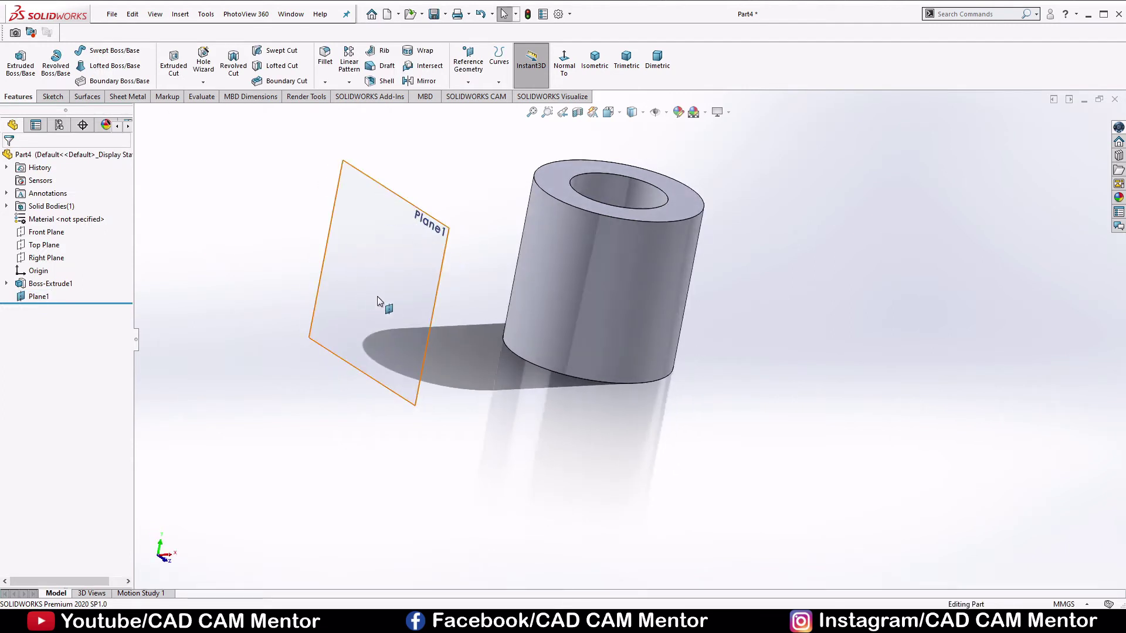
right_click(366, 206)
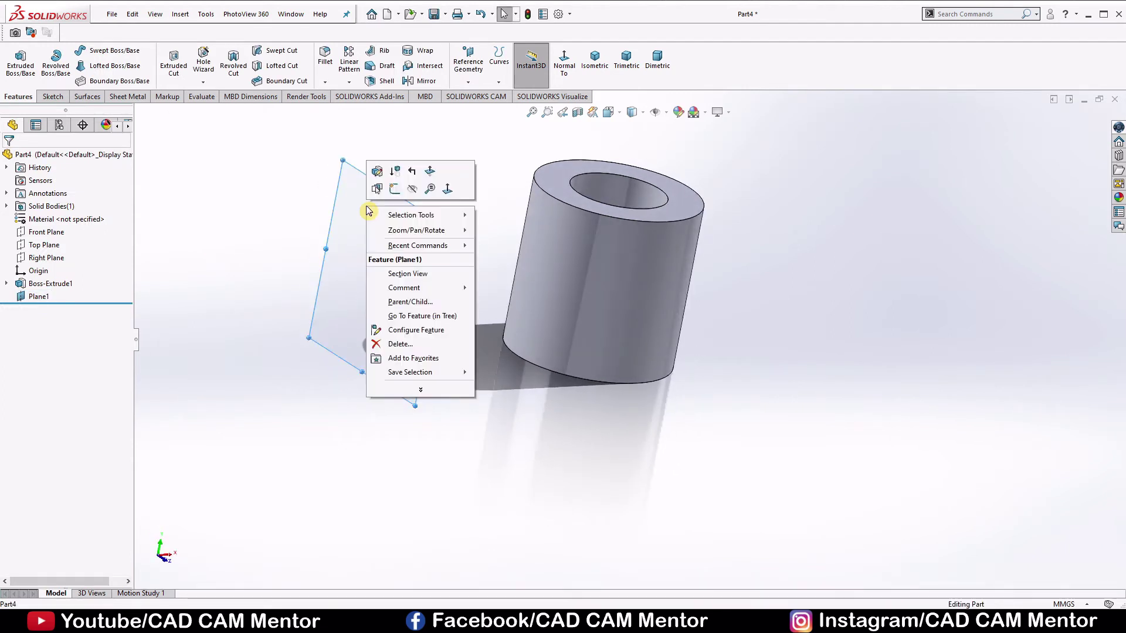
click(395, 189)
click(586, 66)
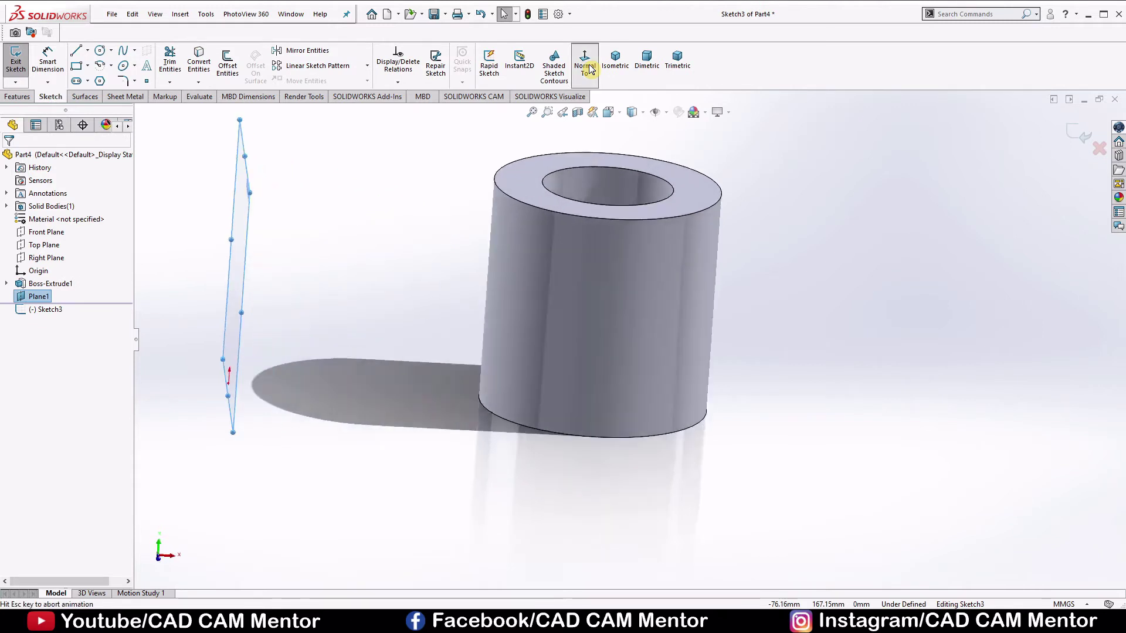
click(586, 65)
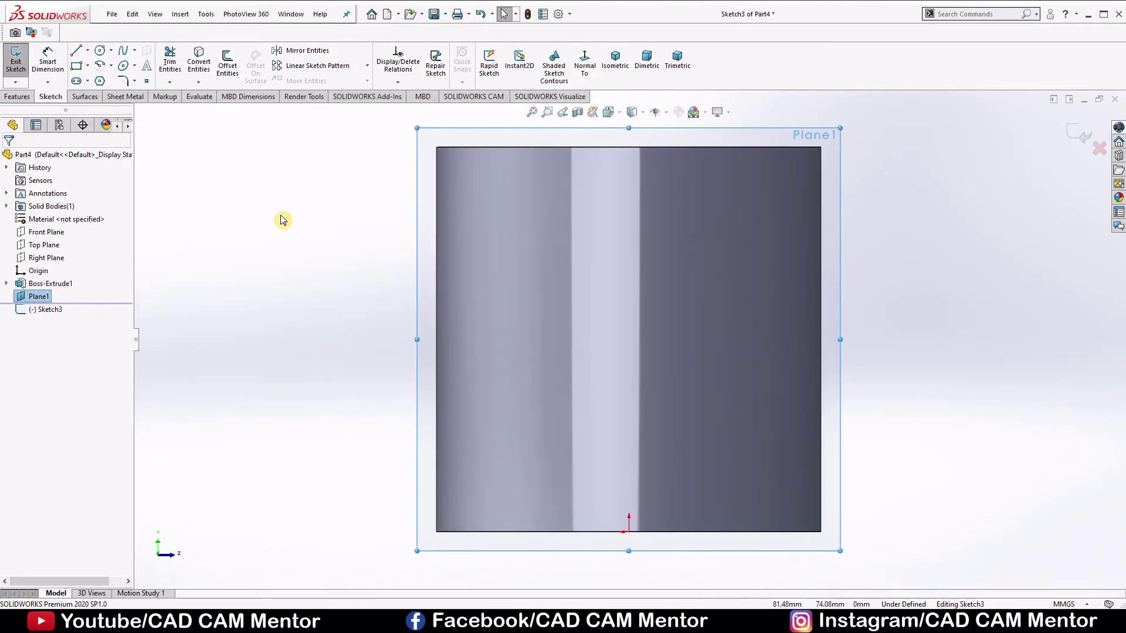
click(268, 219)
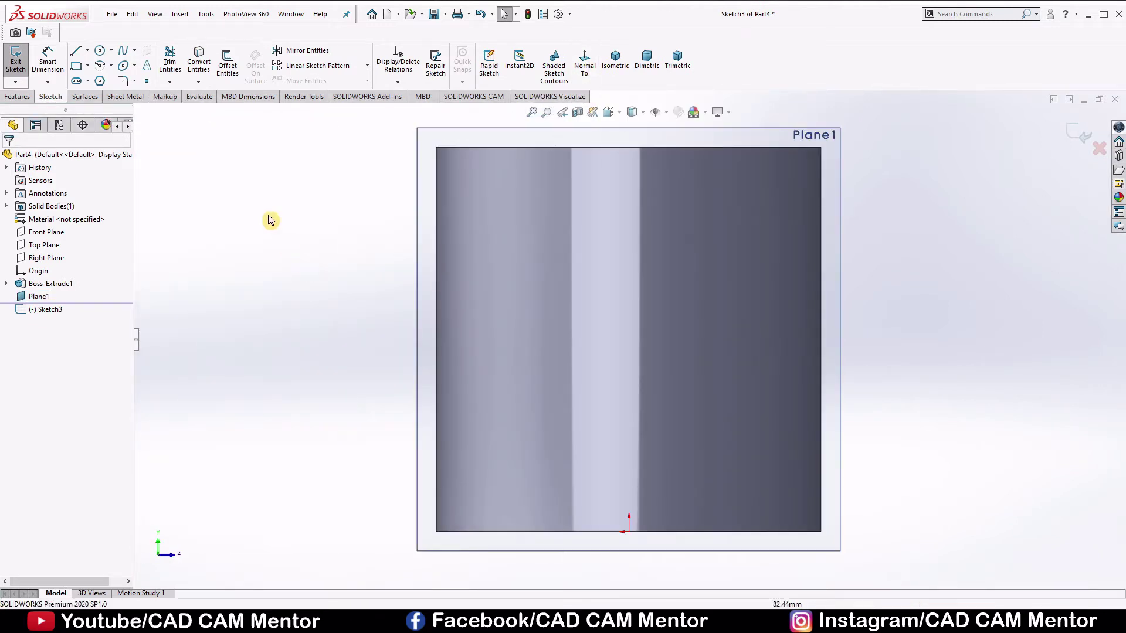
Draw a corner rectangle starting on the cylinder's bottom edge, spanning its middle.
click(78, 66)
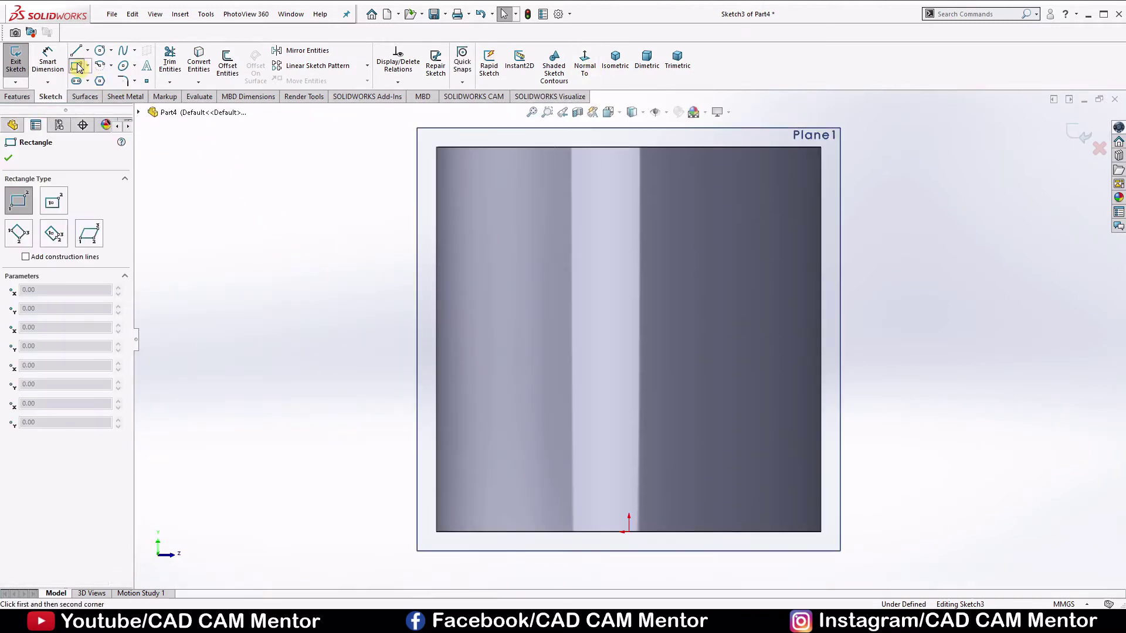
click(474, 531)
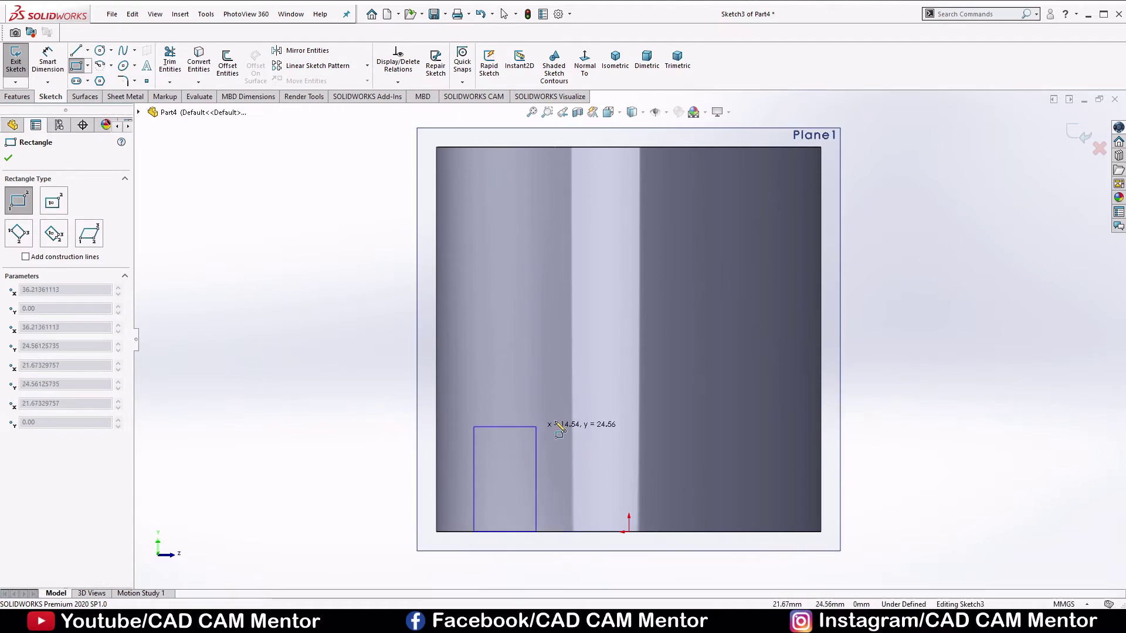
click(789, 418)
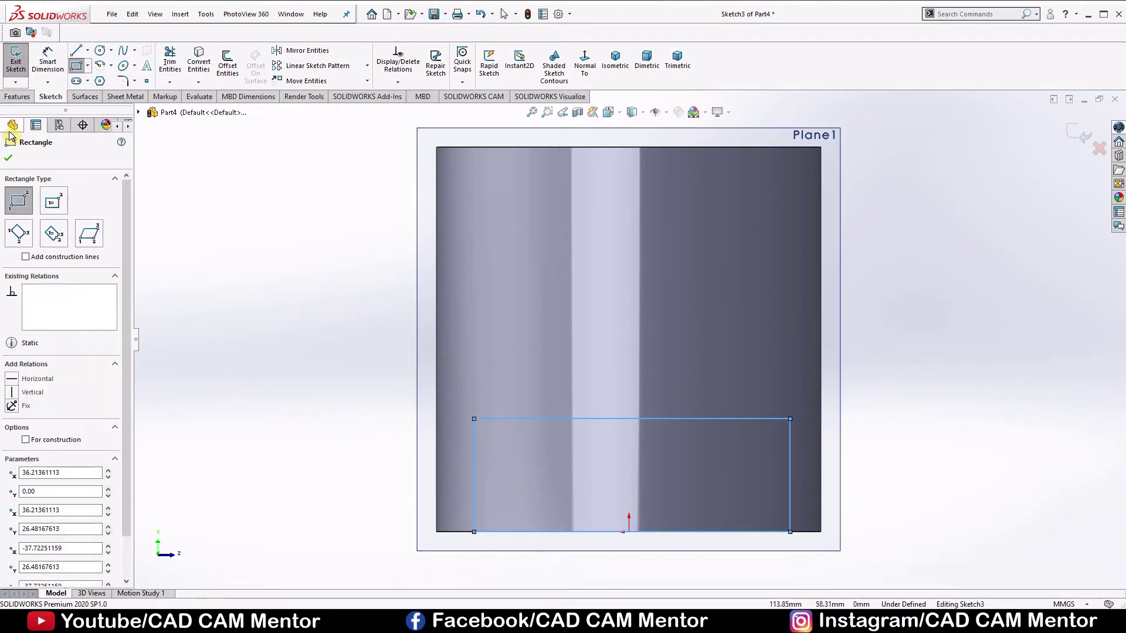
click(8, 157)
click(883, 432)
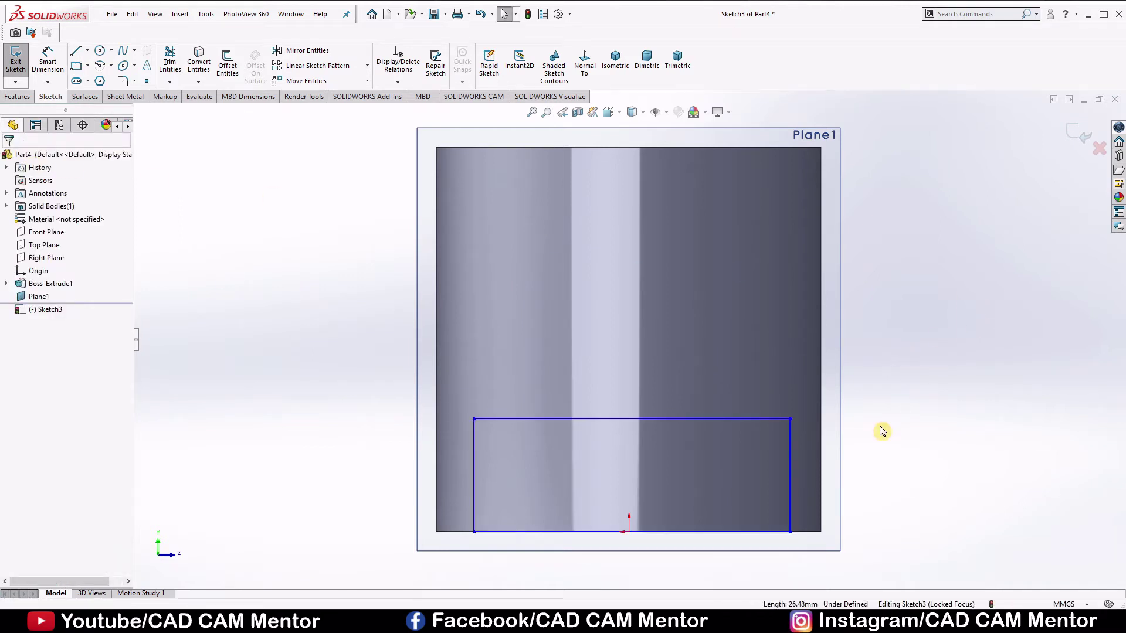
Dimension the rectangle 38 mm tall and 76 mm wide.
key(d)
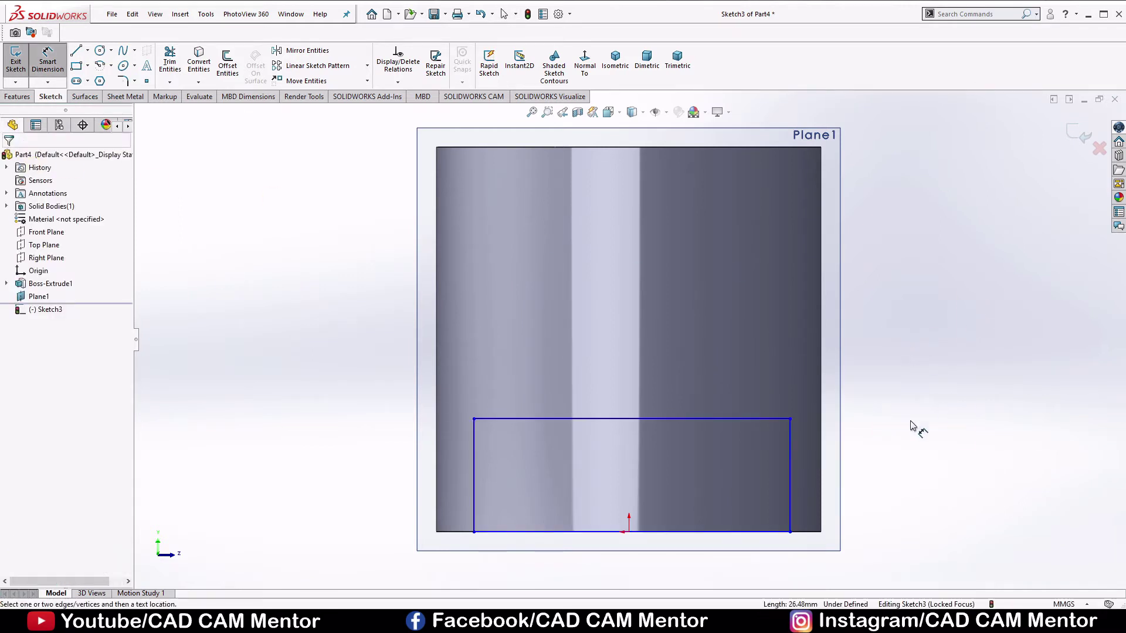
click(790, 464)
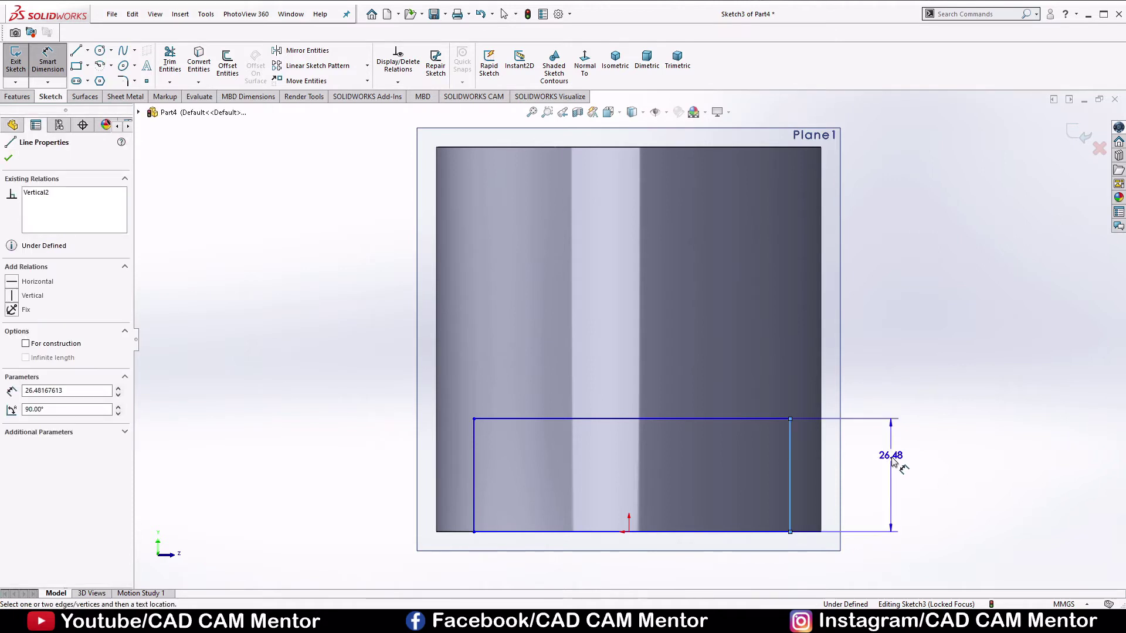
click(891, 467)
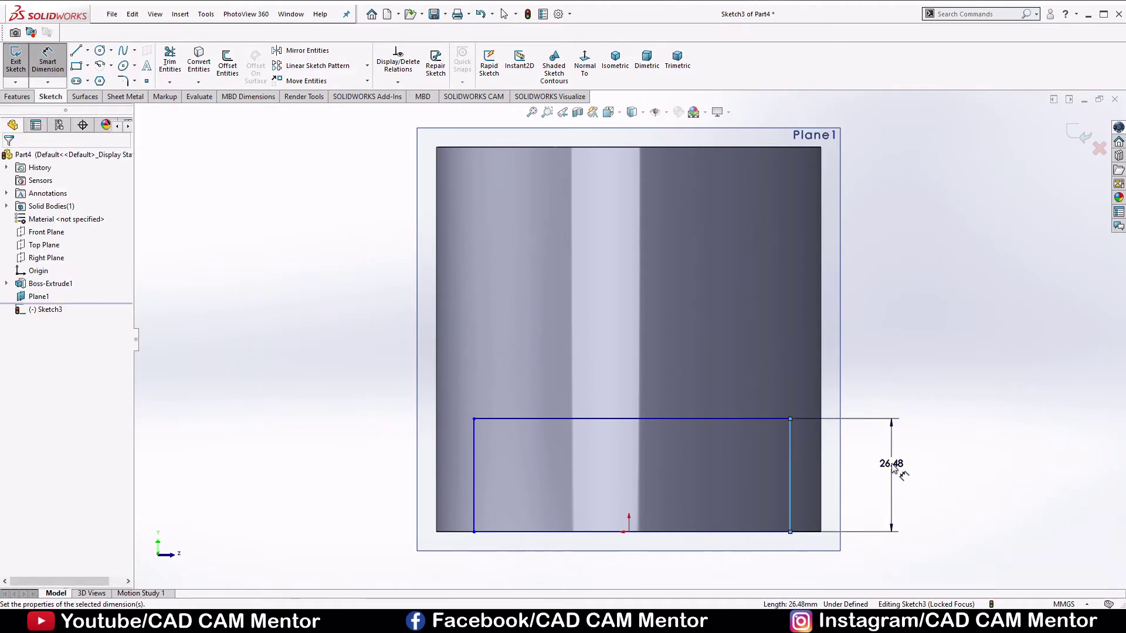
click(892, 466)
double_click(891, 466)
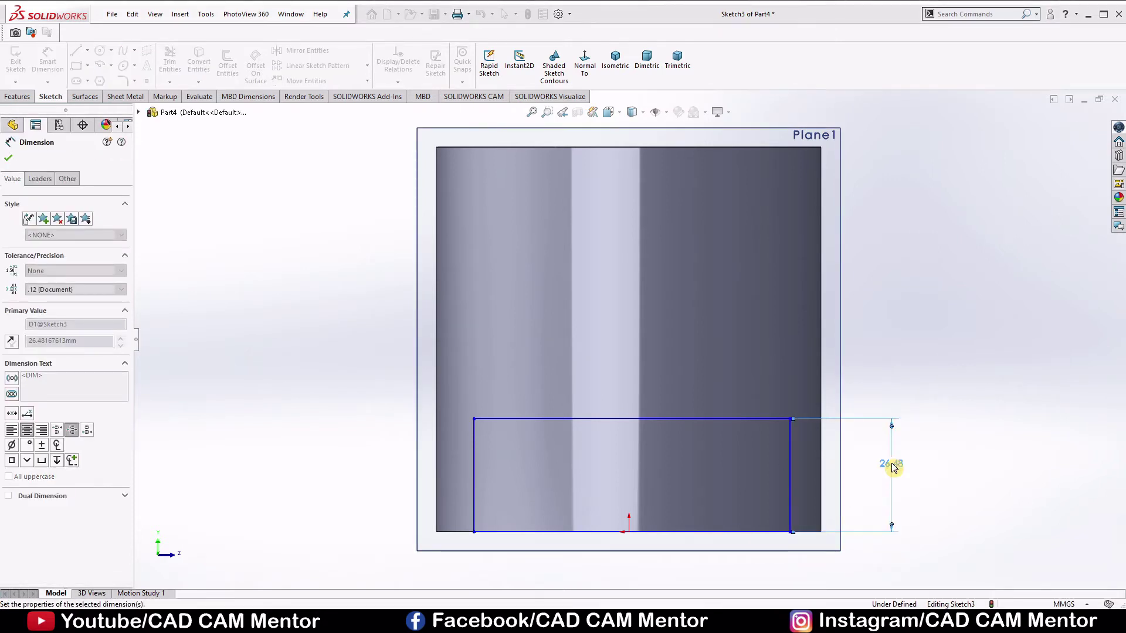
text(38)
key(Return)
scroll(660, 347, up, 1)
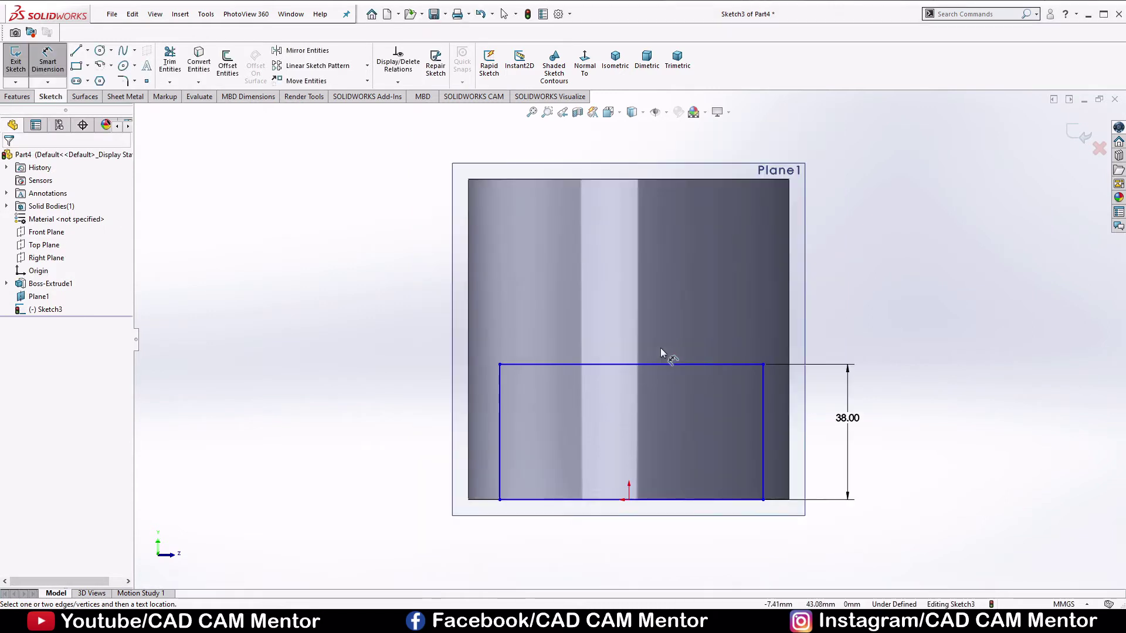
click(692, 365)
click(640, 556)
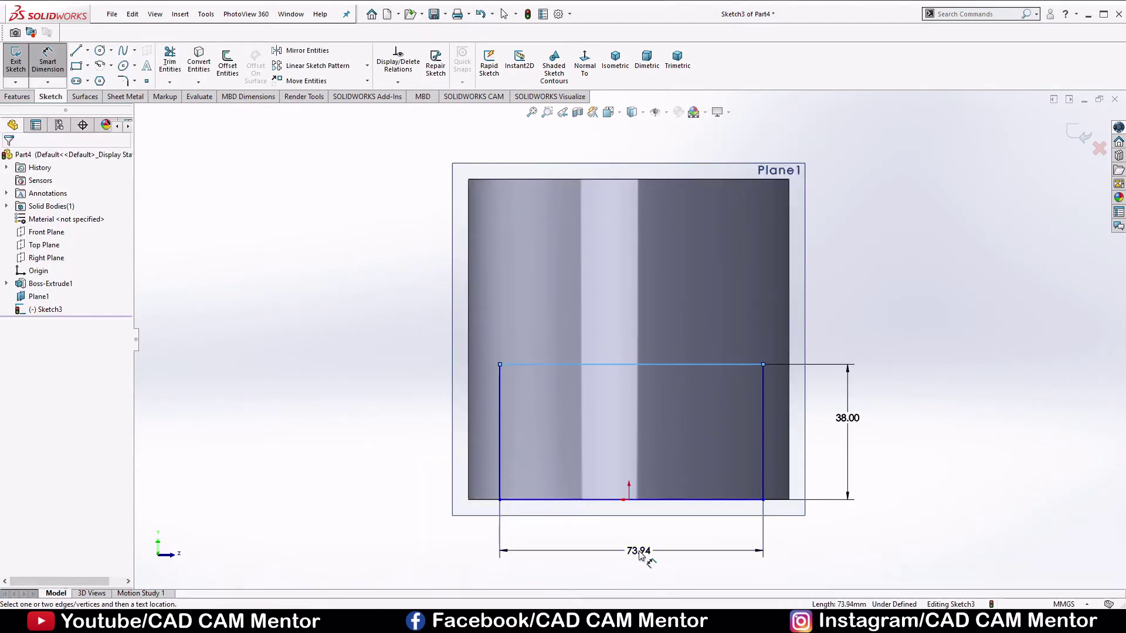
text(7)
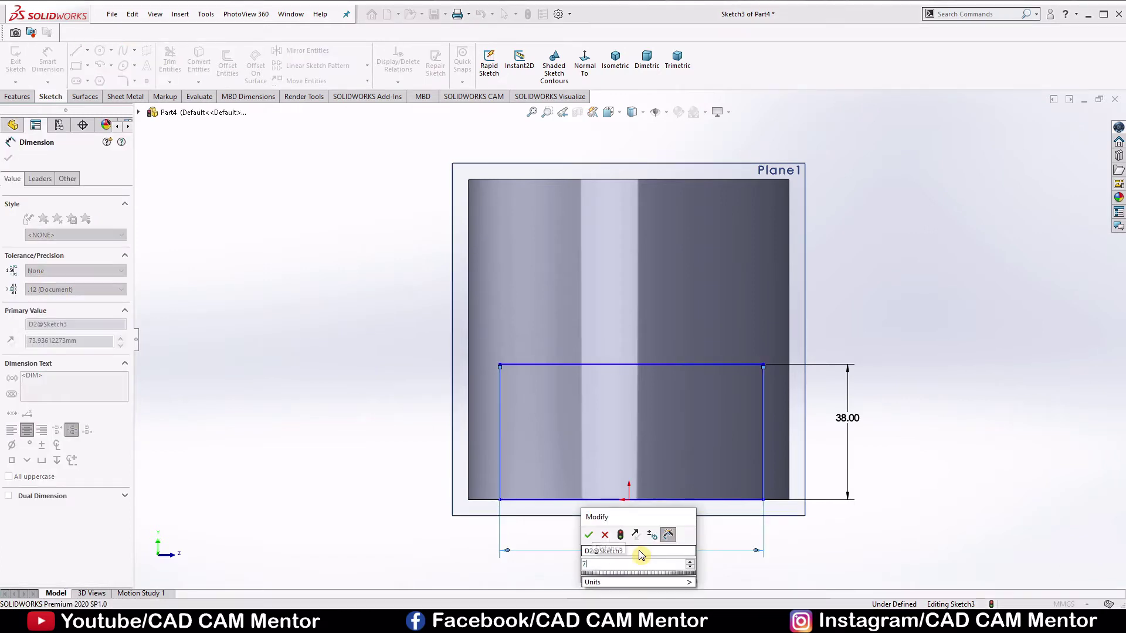
text(6)
key(Return)
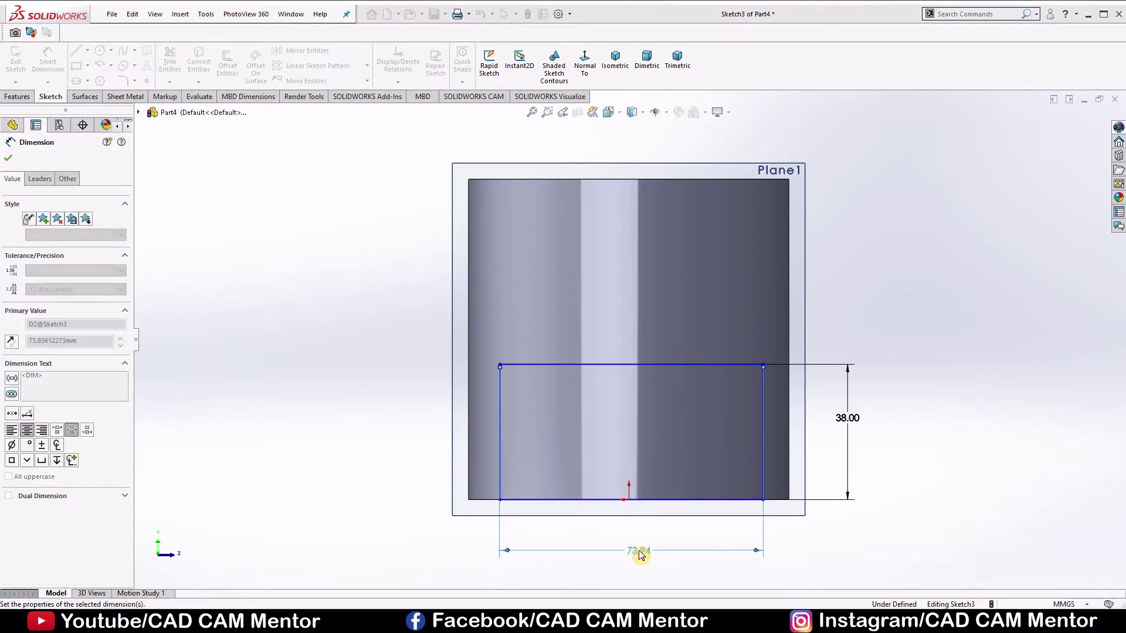
right_click(987, 279)
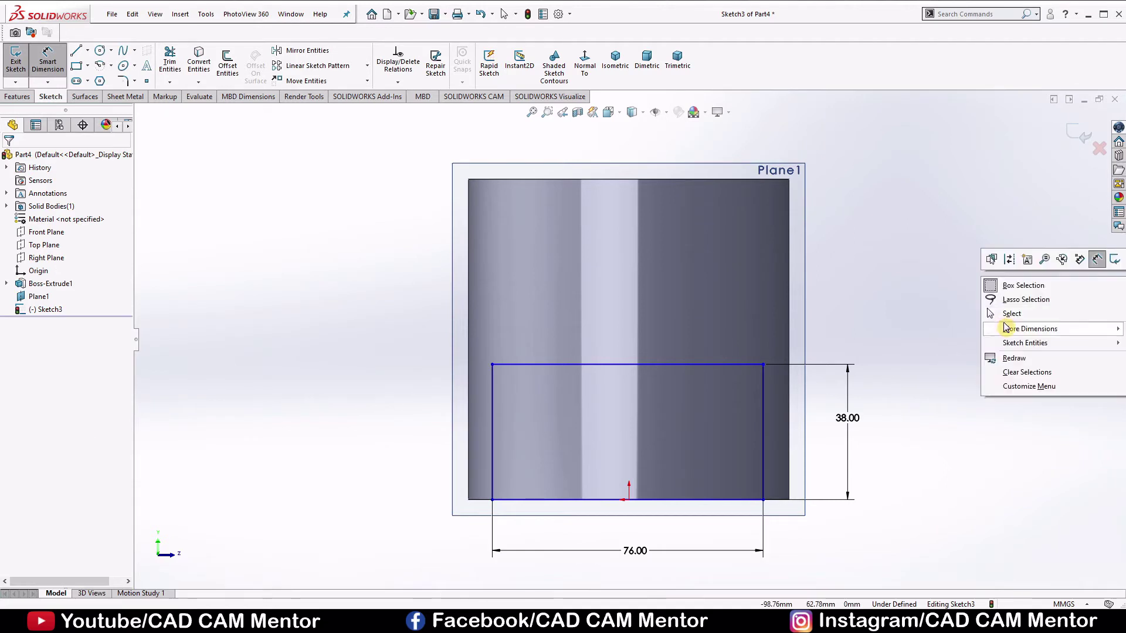
click(1009, 315)
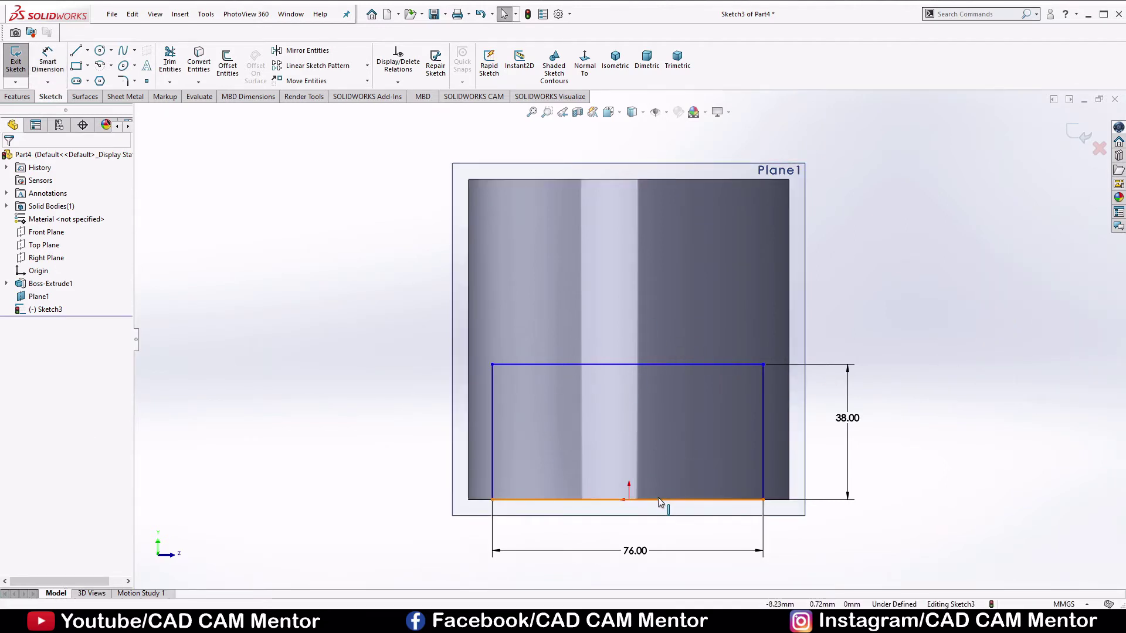
Add a Midpoint relation centring the bottom edge on the origin, fully defining Sketch3.
click(629, 502)
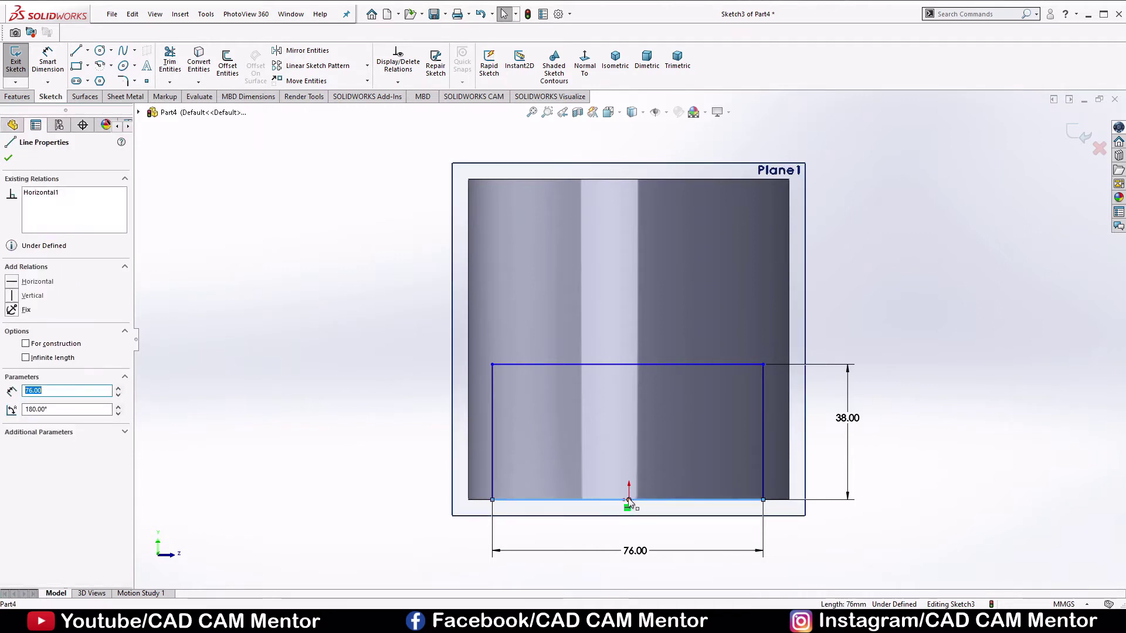
key(Escape)
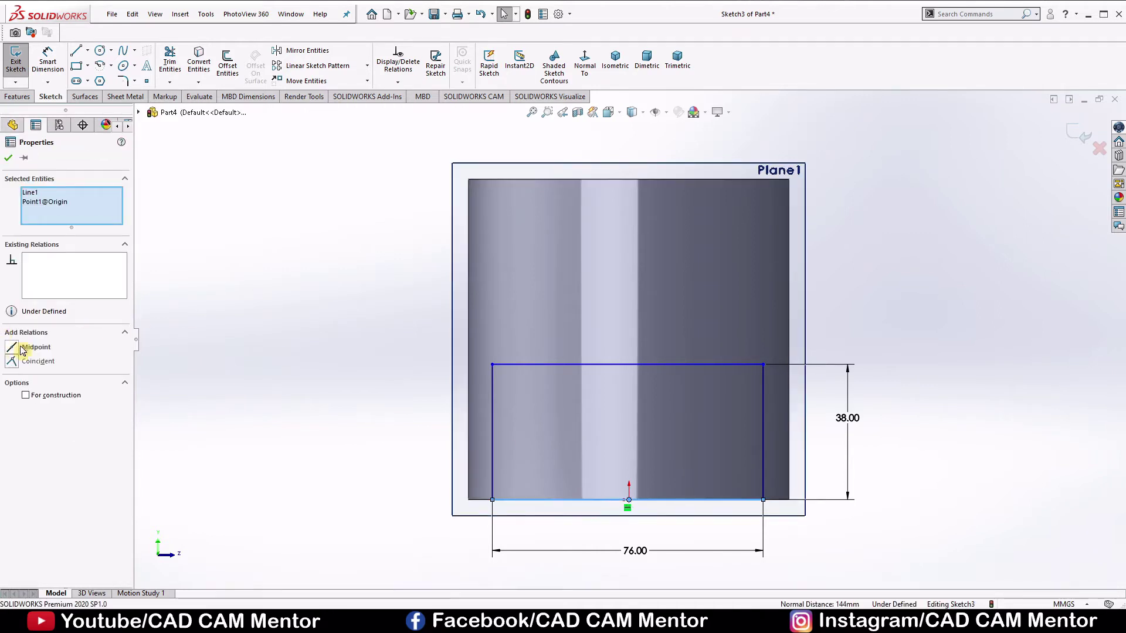
click(35, 348)
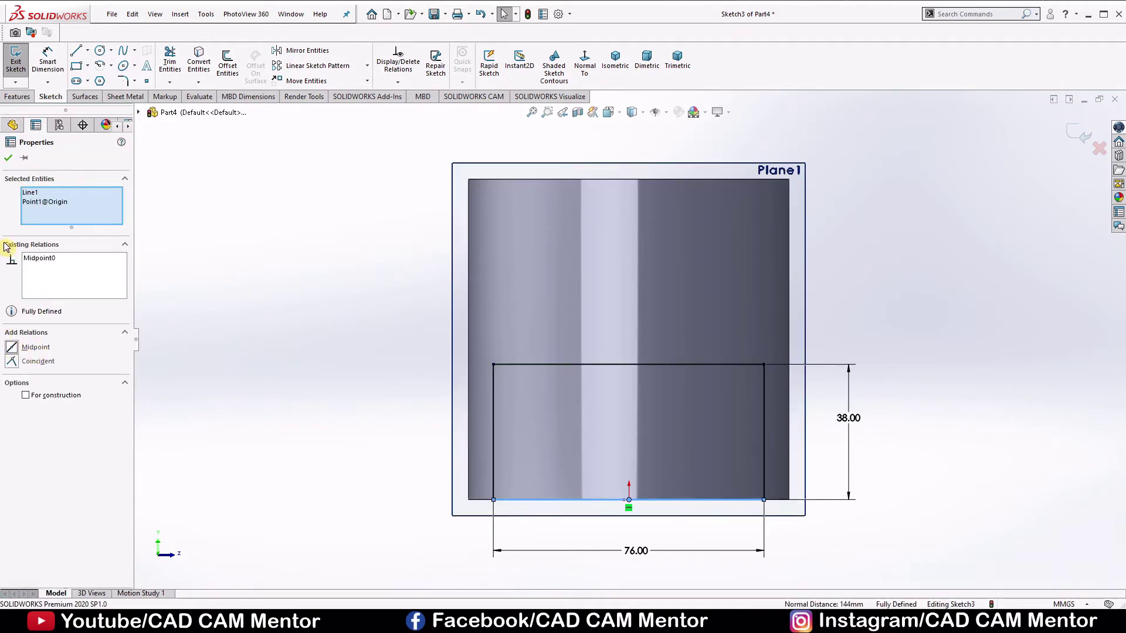
click(8, 157)
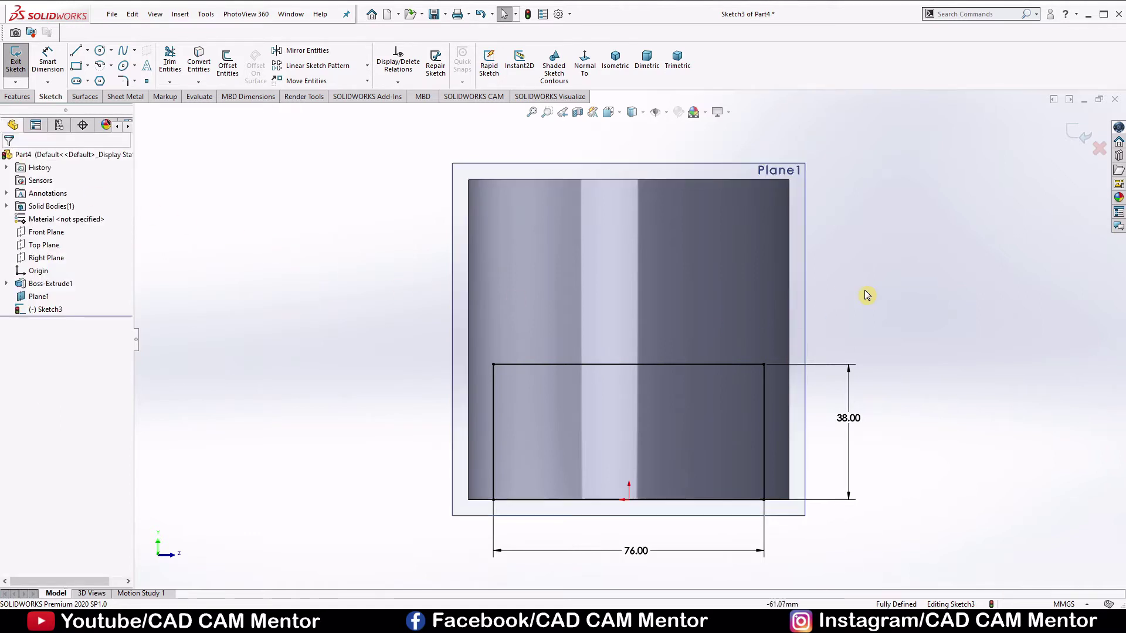
key(ctrl+shift+z)
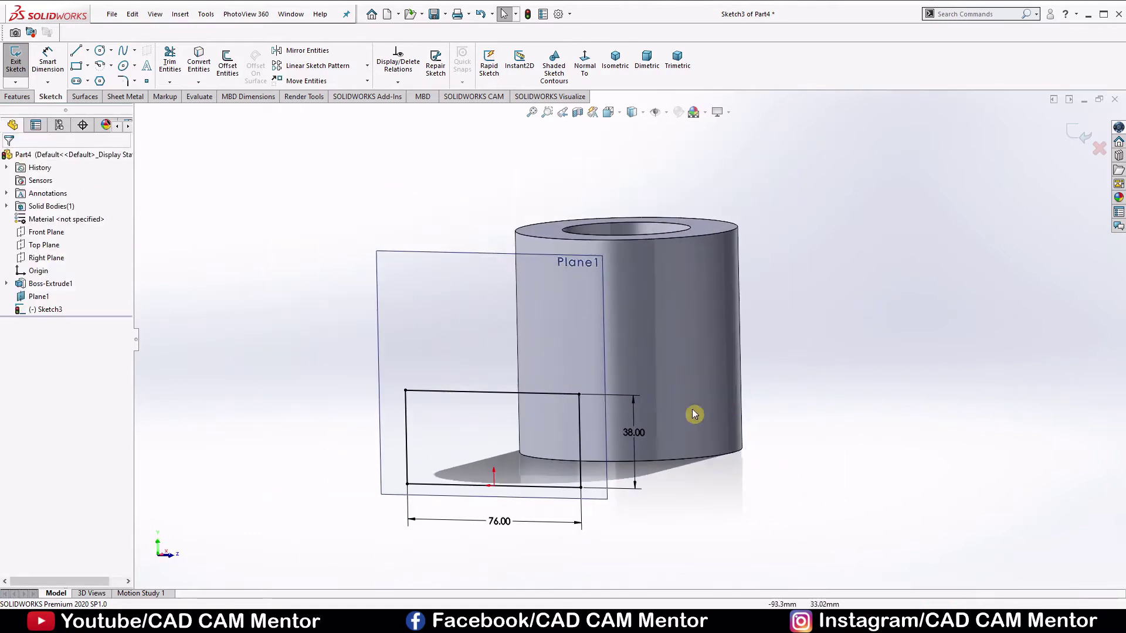
Extrude the rectangle Up To Surface, ending on the cylinder's outer face.
click(10, 97)
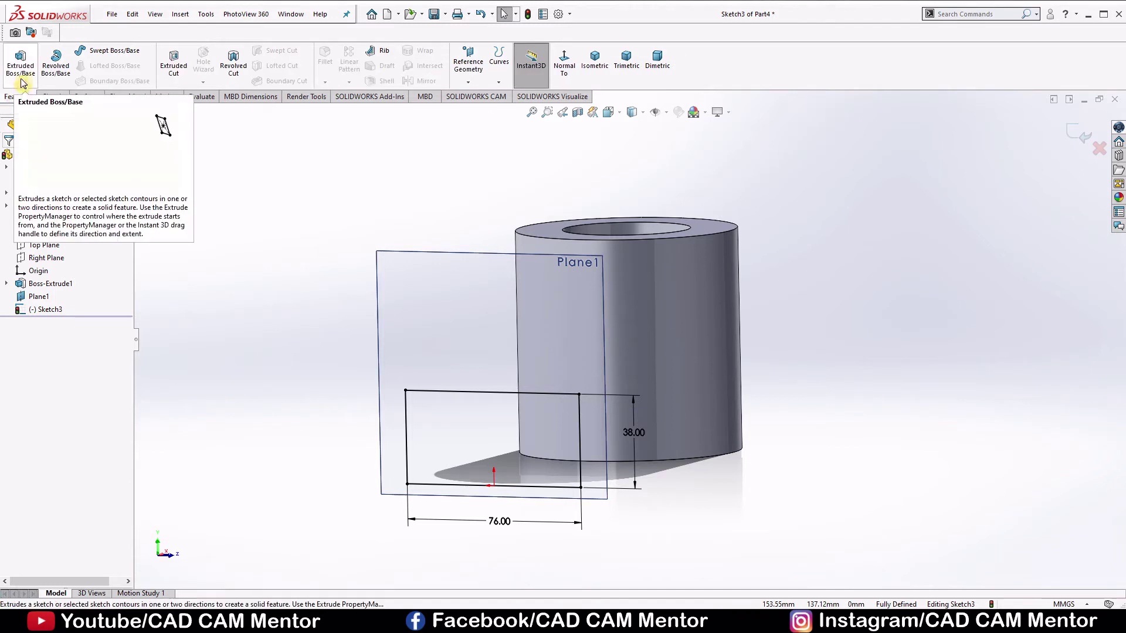
click(19, 62)
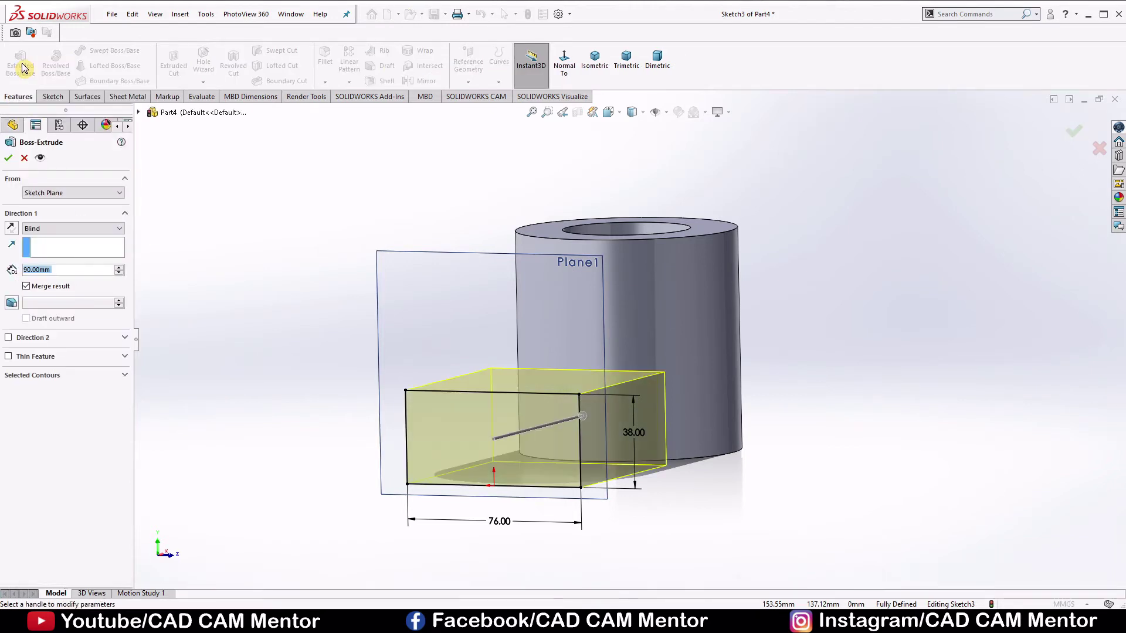
click(85, 230)
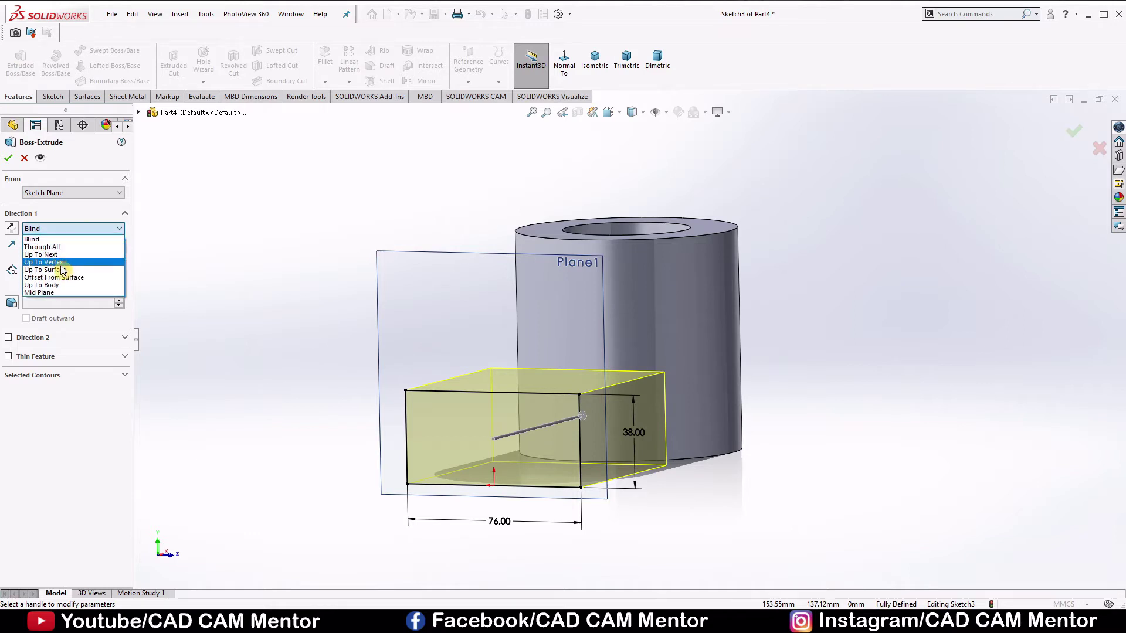
click(57, 270)
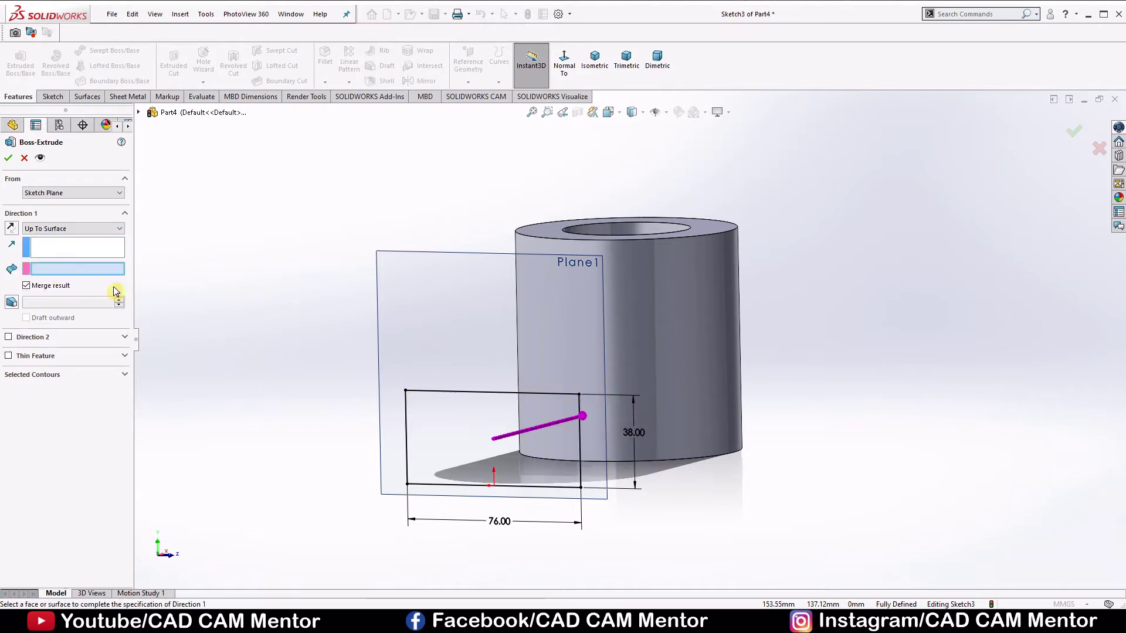
click(647, 341)
mouse_move(771, 364)
middle_down()
mouse_move(796, 370)
mouse_move(804, 473)
mouse_move(741, 432)
mouse_move(785, 432)
middle_up()
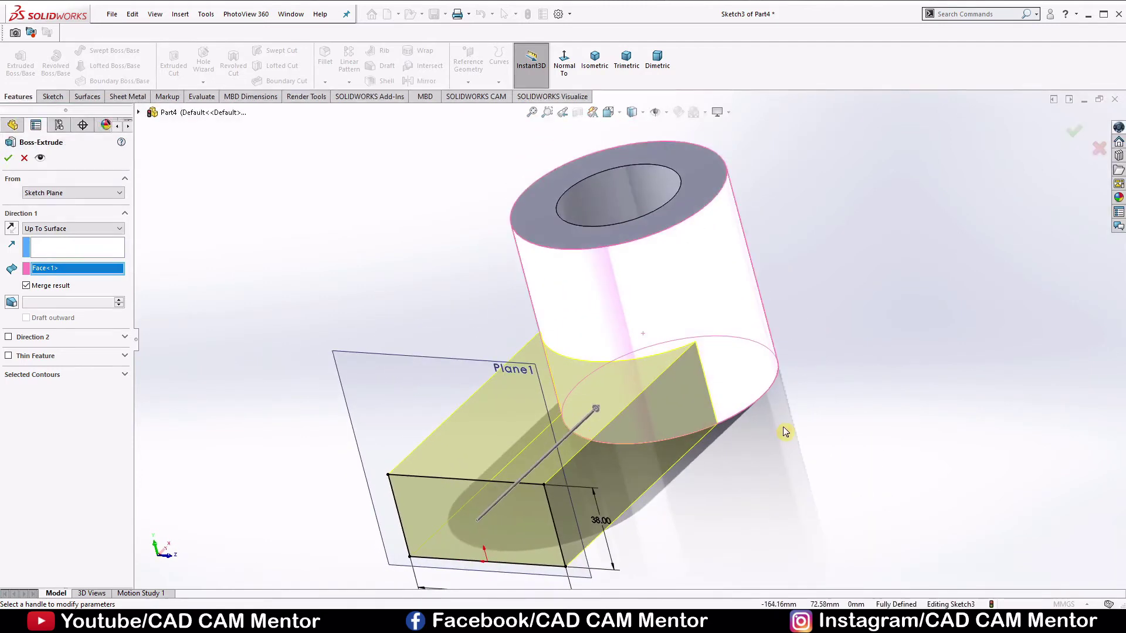
click(7, 157)
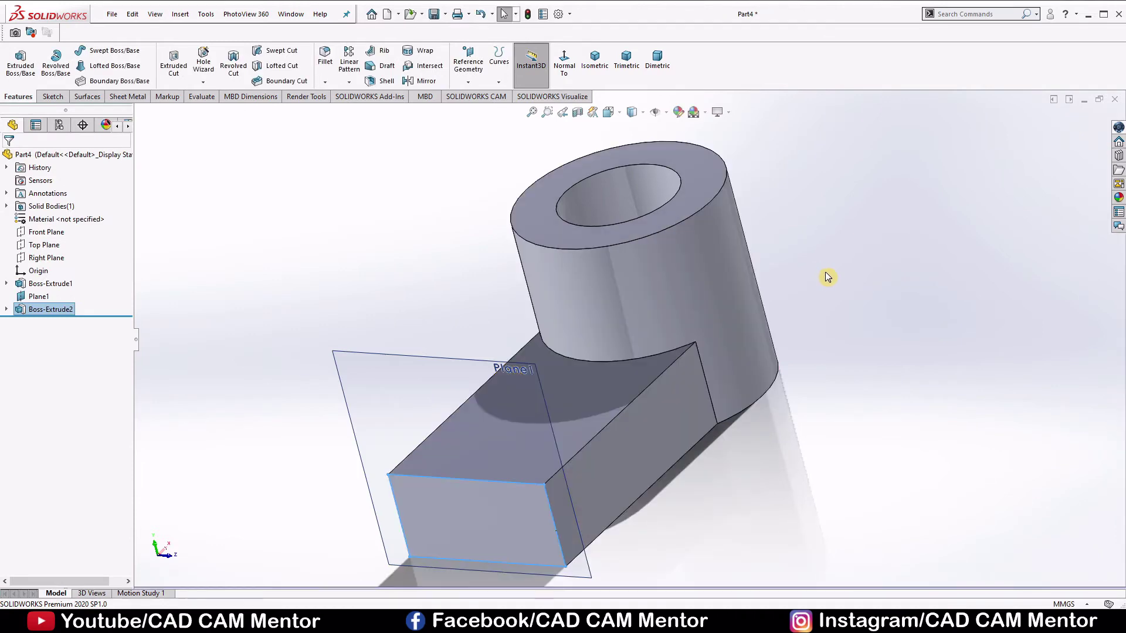
Hide Plane1, then briefly check the reference drawing in Photos and minimize it.
click(825, 272)
mouse_move(825, 272)
middle_down()
mouse_move(891, 228)
mouse_move(708, 264)
middle_up()
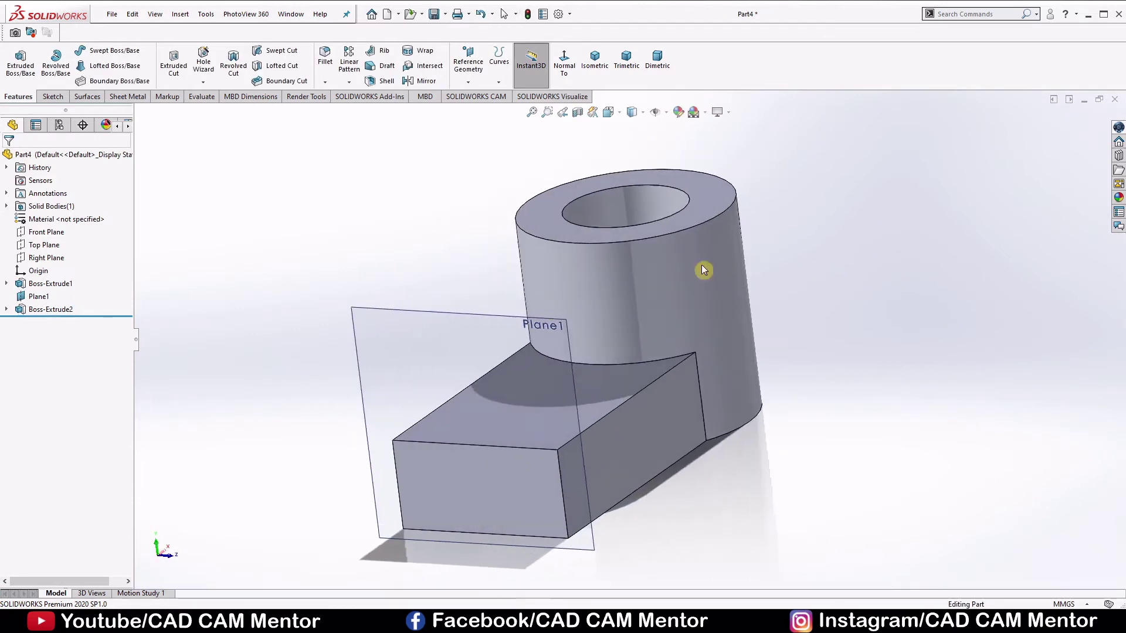
right_click(388, 331)
click(434, 317)
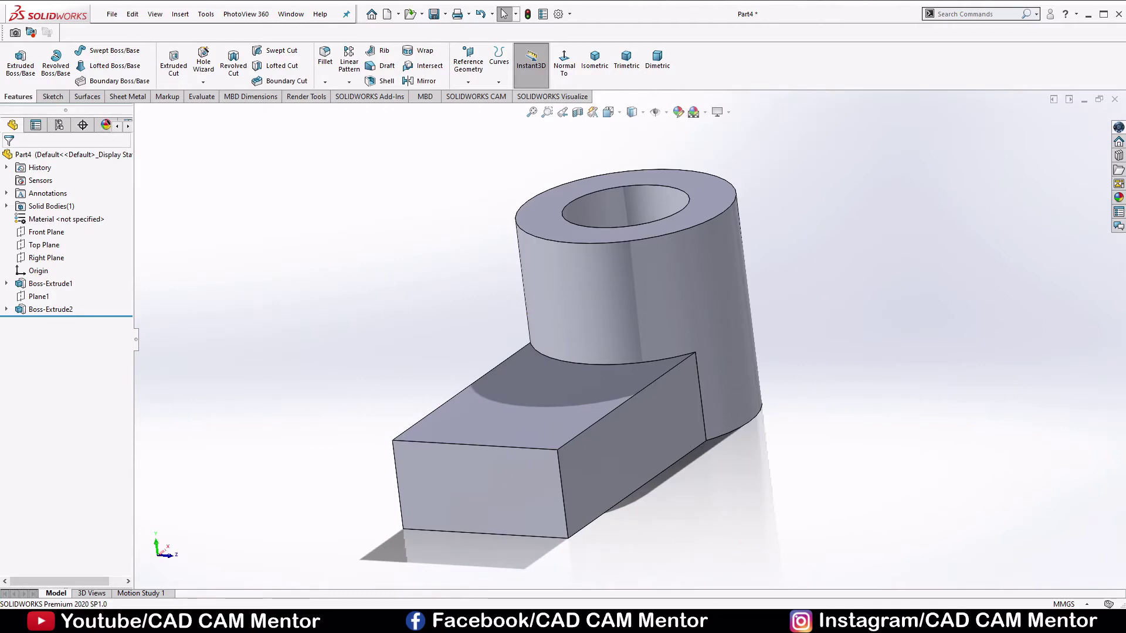
key(alt+Tab)
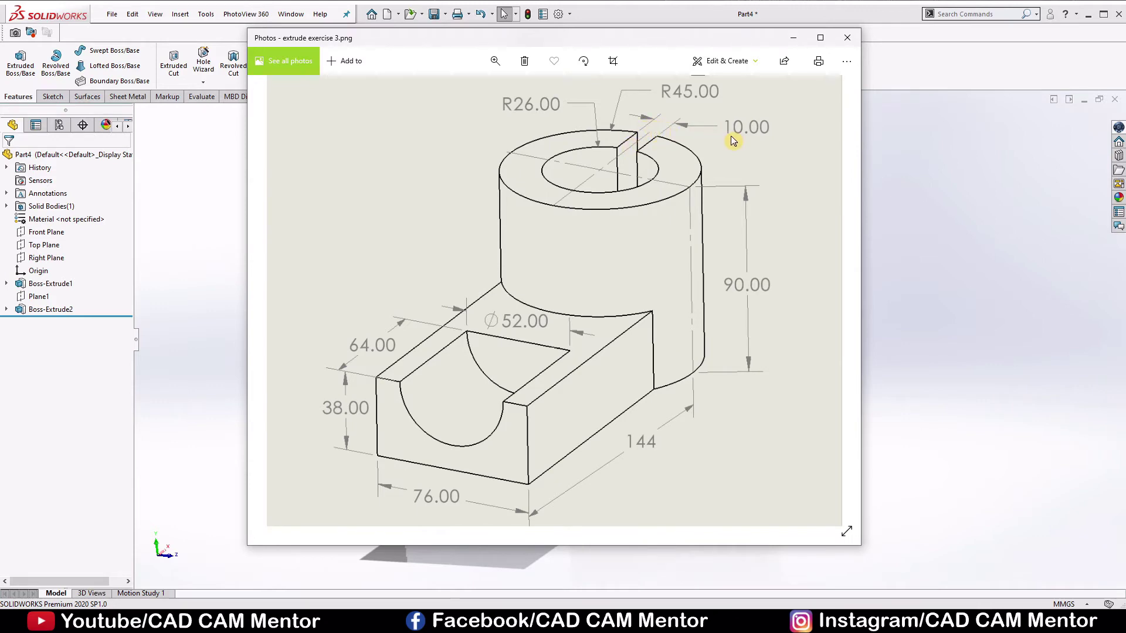
click(792, 38)
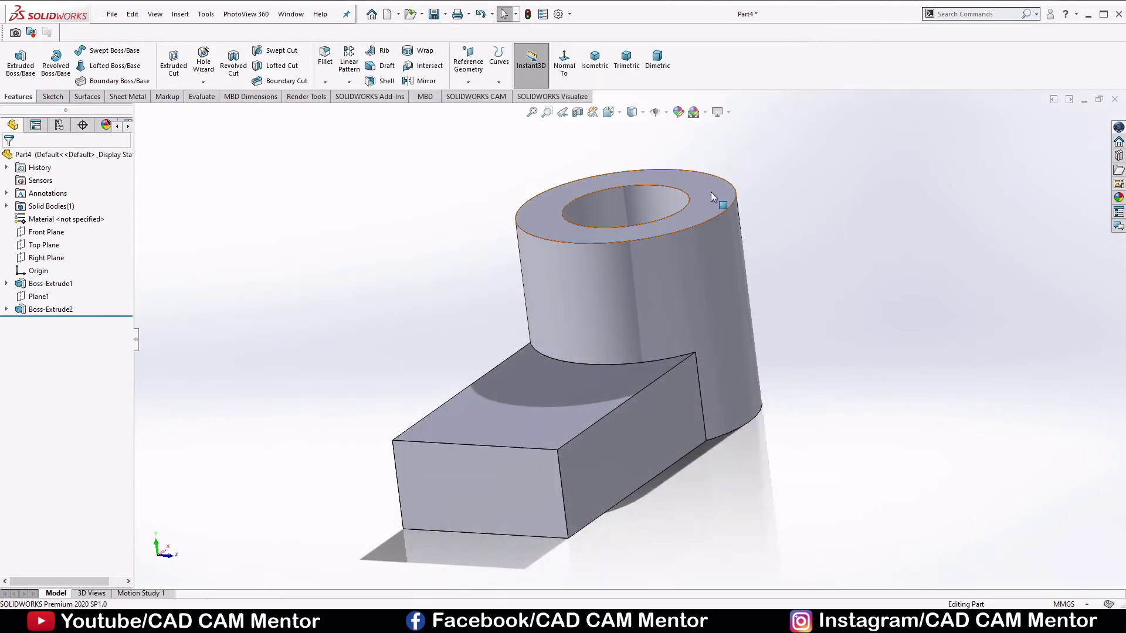
Start a sketch on the cylinder's top face and draw a construction line from the origin outward.
right_click(709, 193)
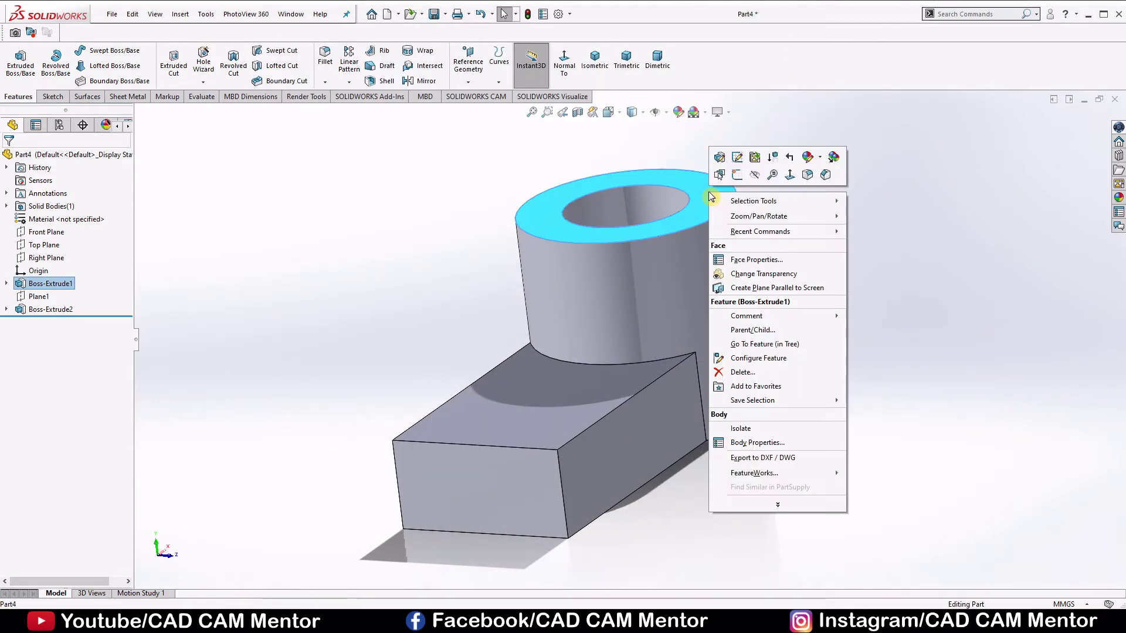
click(737, 174)
click(585, 67)
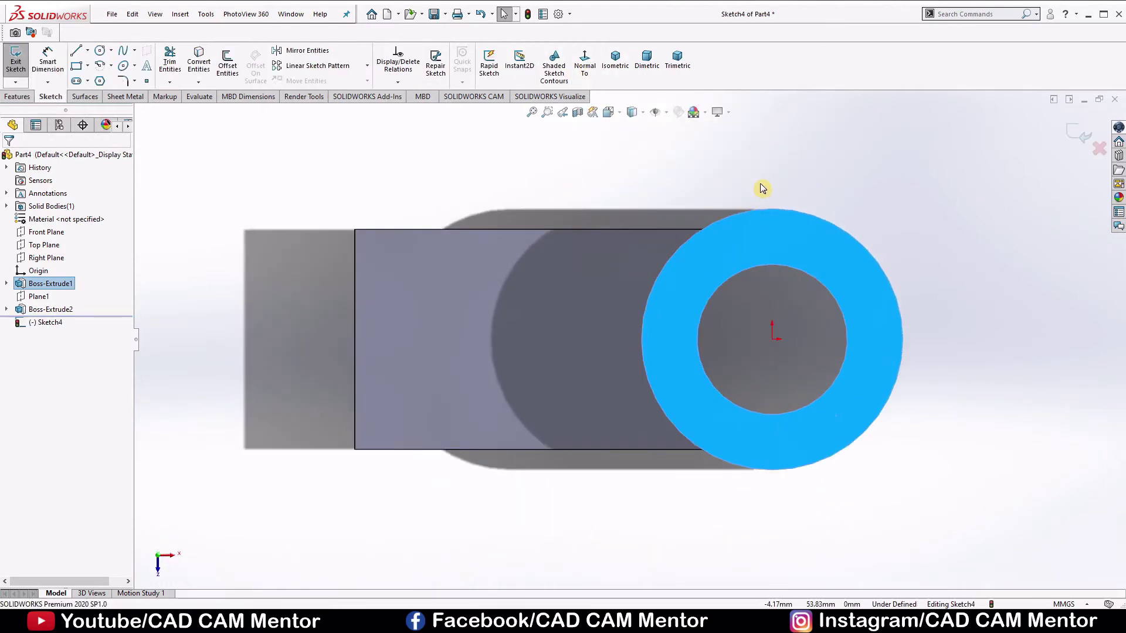
key(l)
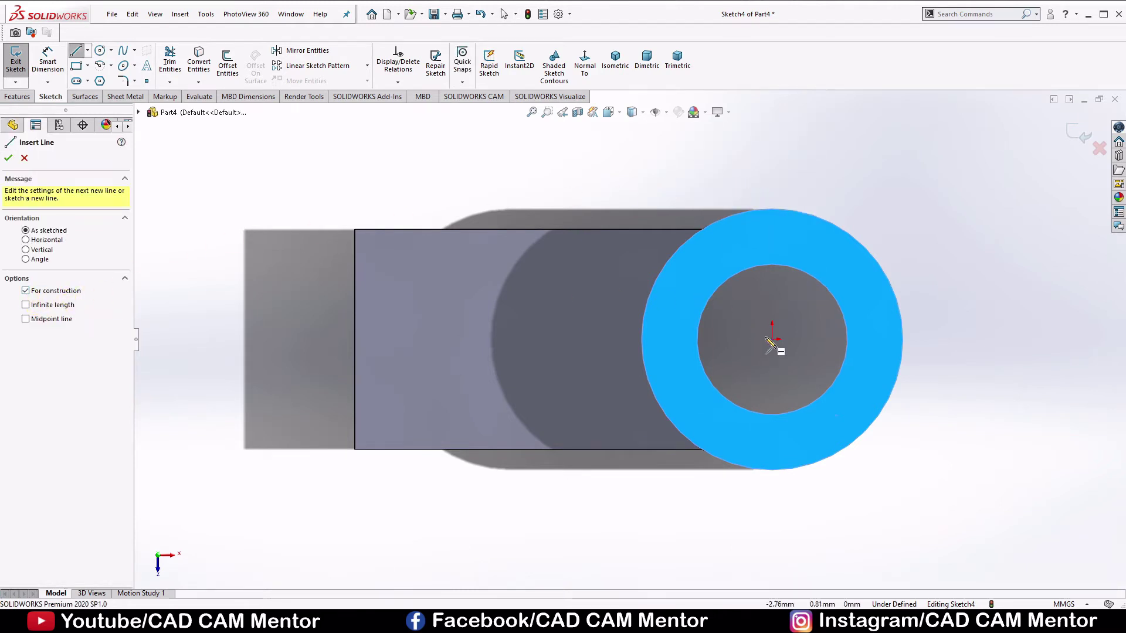
click(773, 340)
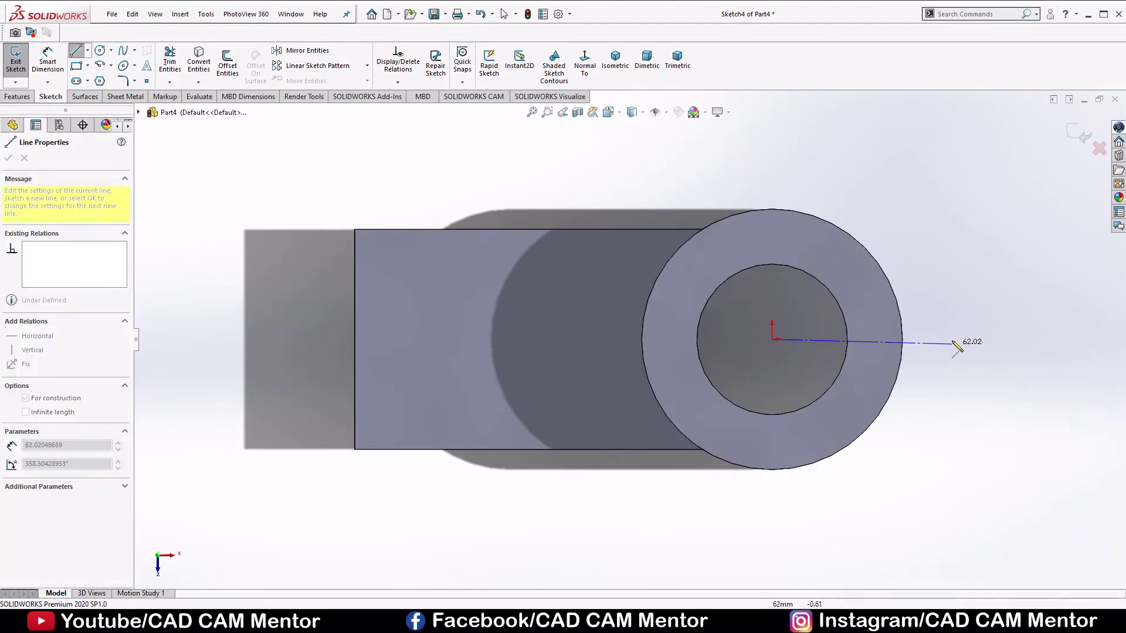
click(952, 339)
right_click(945, 257)
click(997, 268)
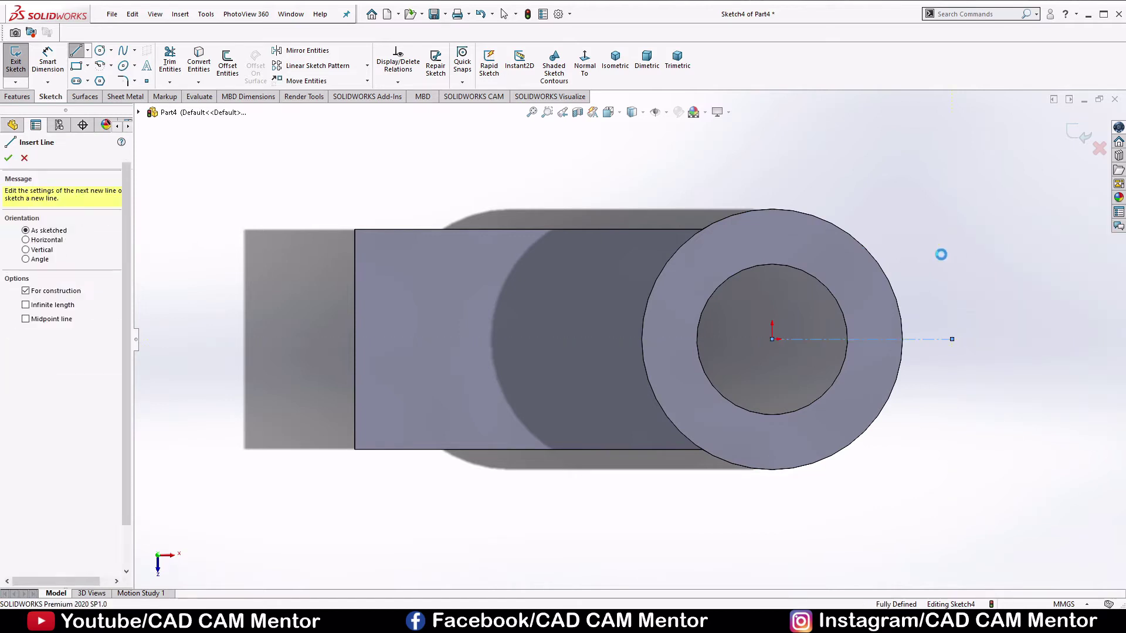
Draw a corner rectangle over the construction line, spanning the cylinder wall.
click(78, 66)
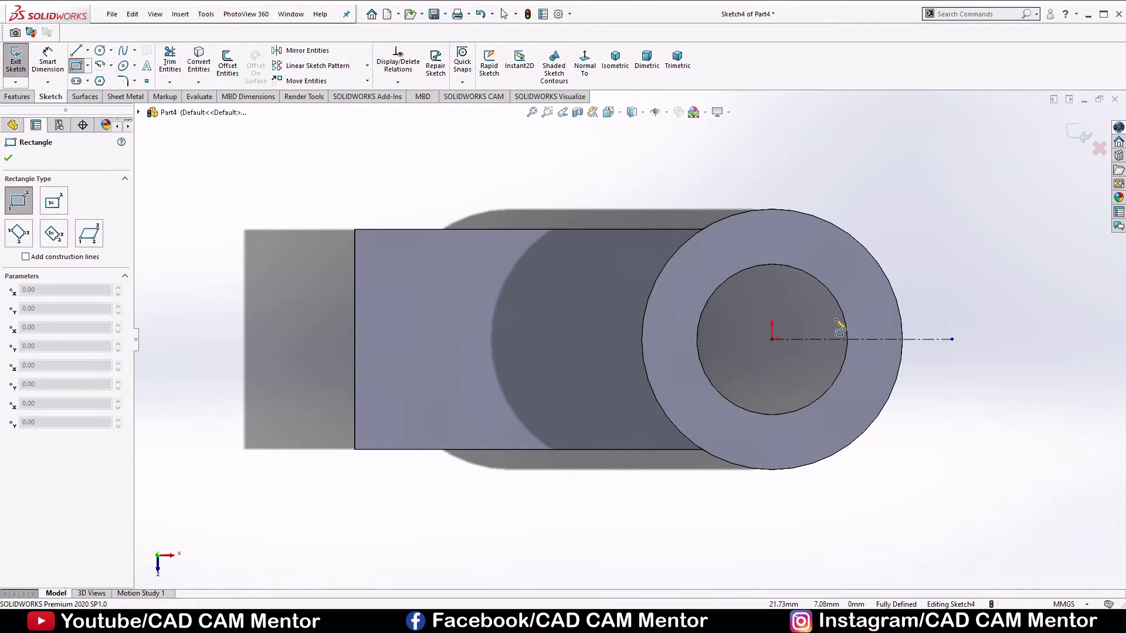
click(835, 318)
click(913, 354)
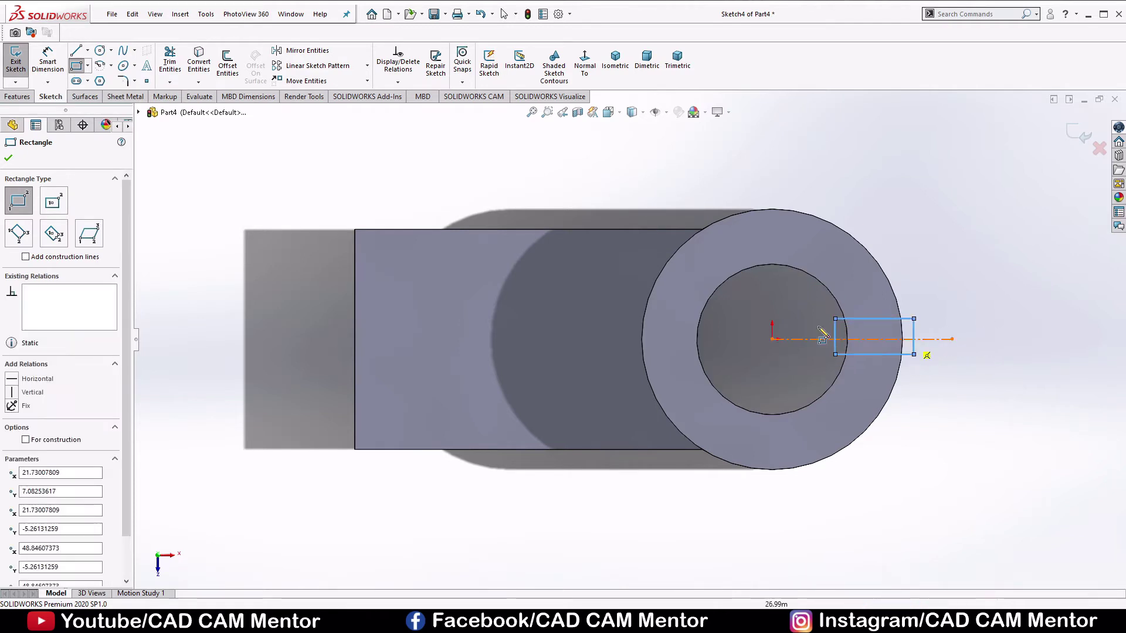
click(8, 160)
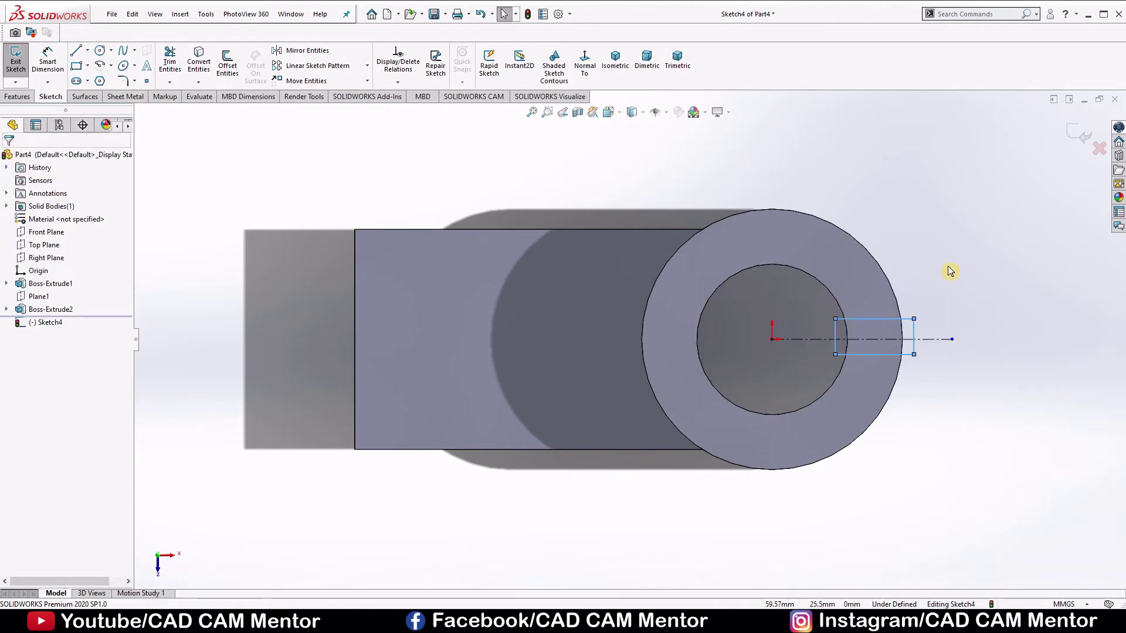
Dimension the slot rectangle 10 mm wide and 27.93 mm long.
right_drag(948, 266, 949, 166)
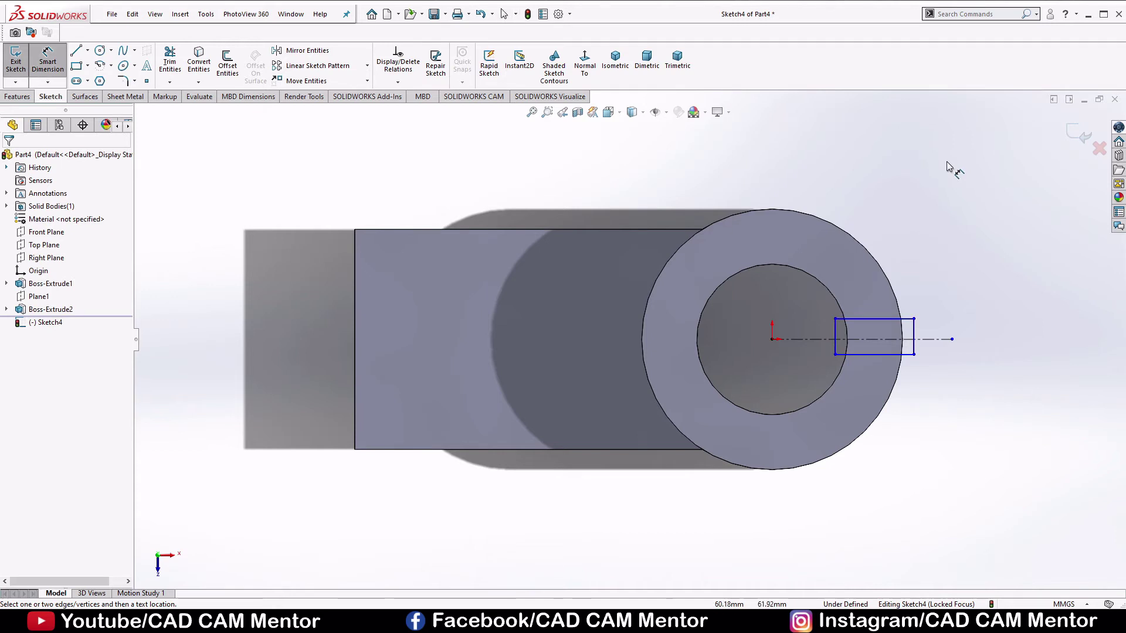
click(915, 328)
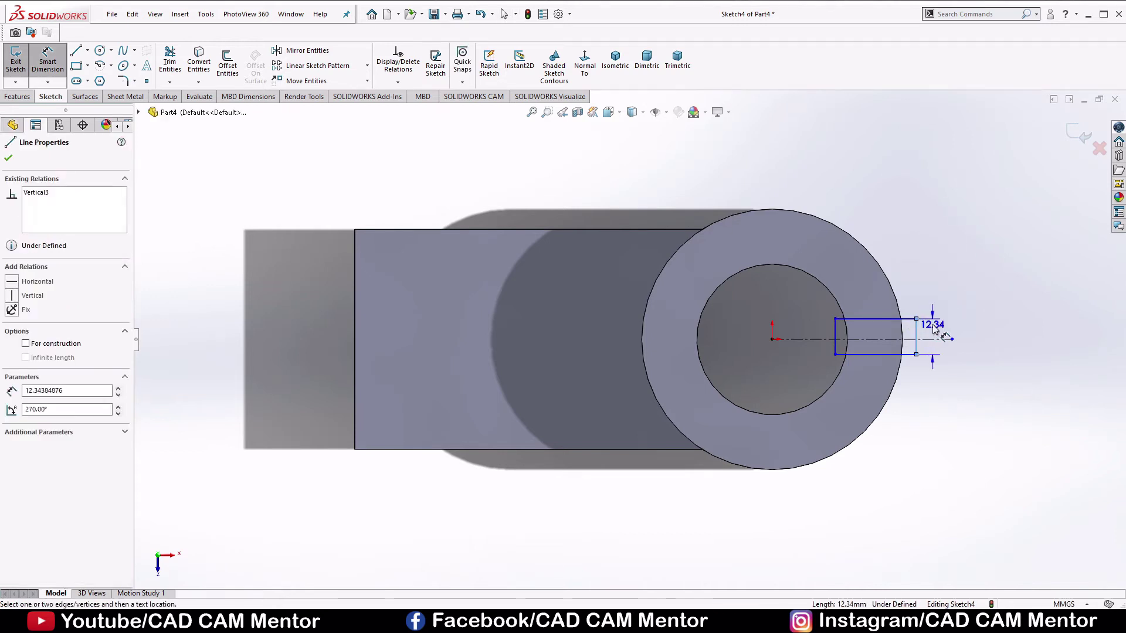
click(933, 329)
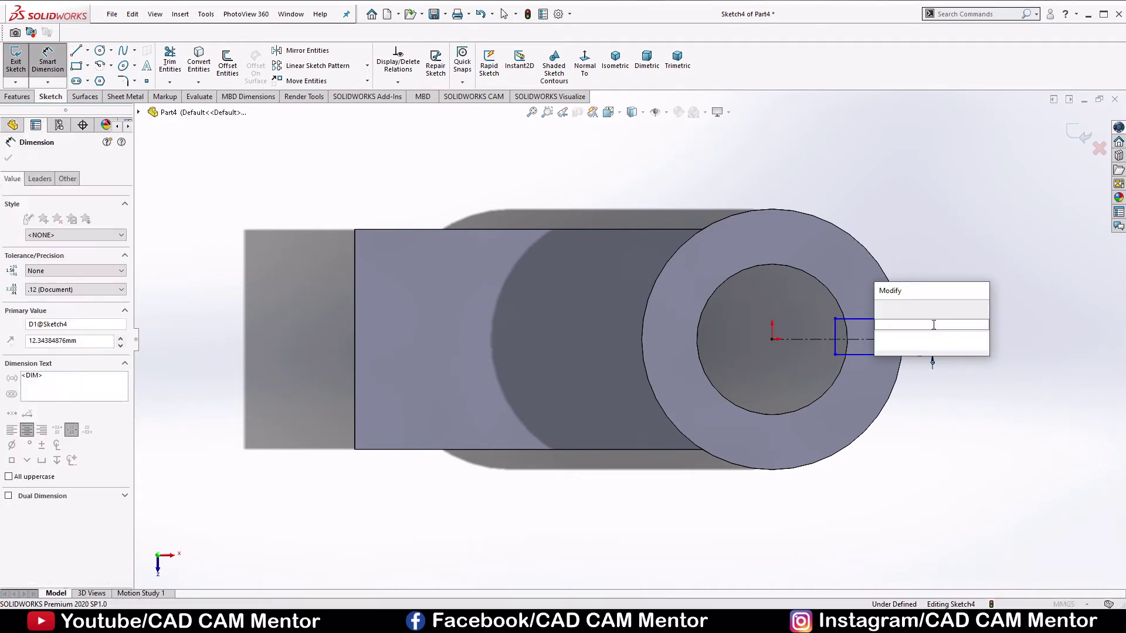
click(932, 339)
text(10)
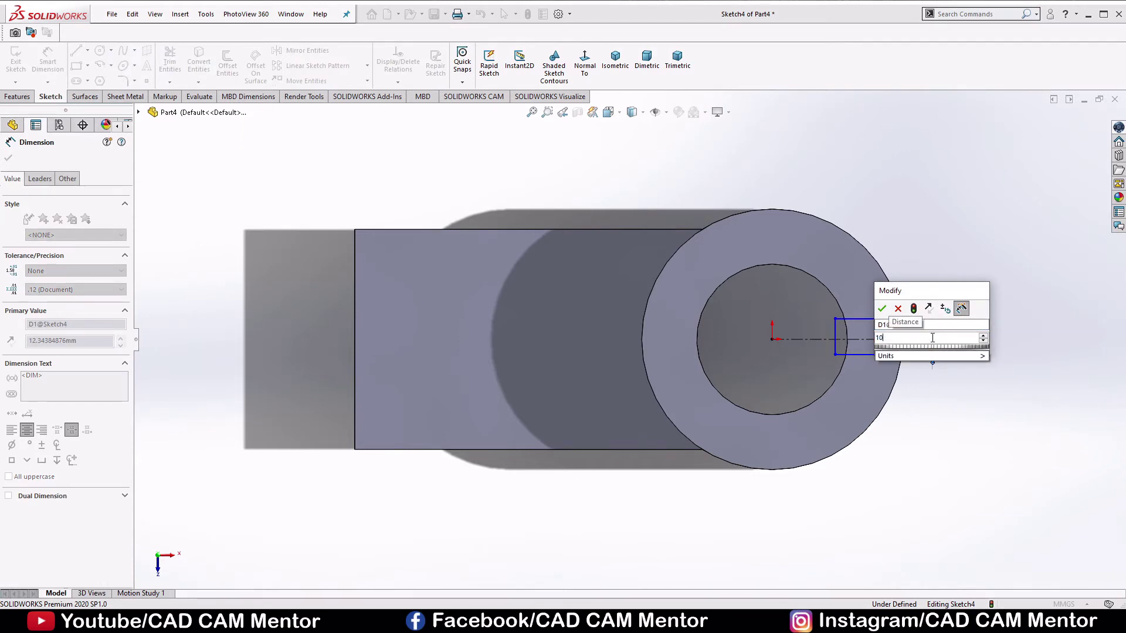
key(Return)
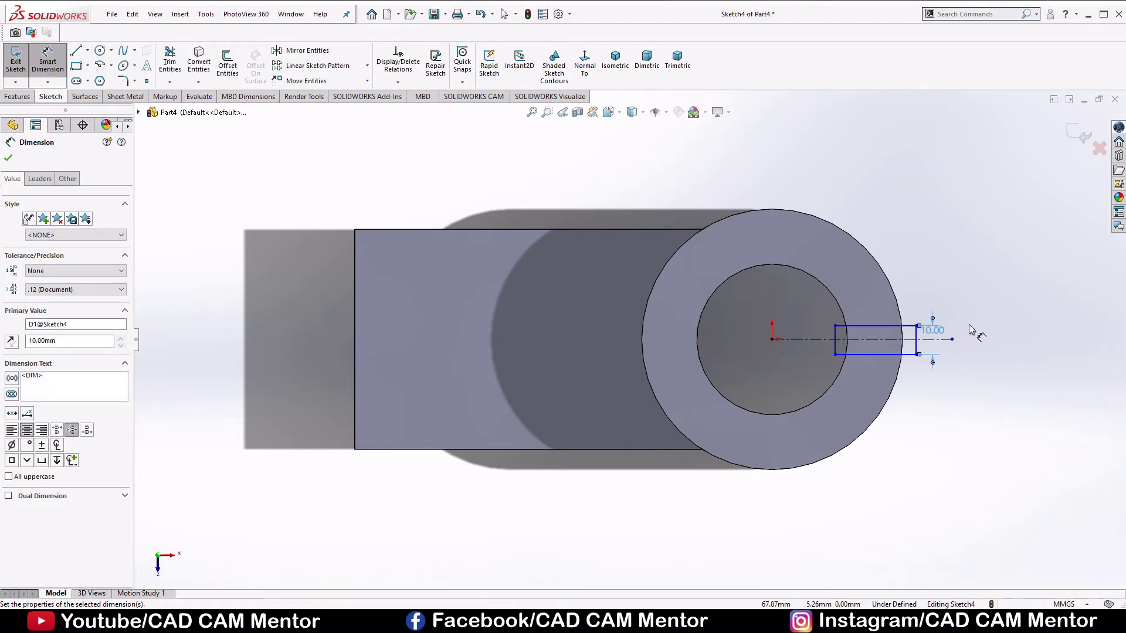
click(891, 314)
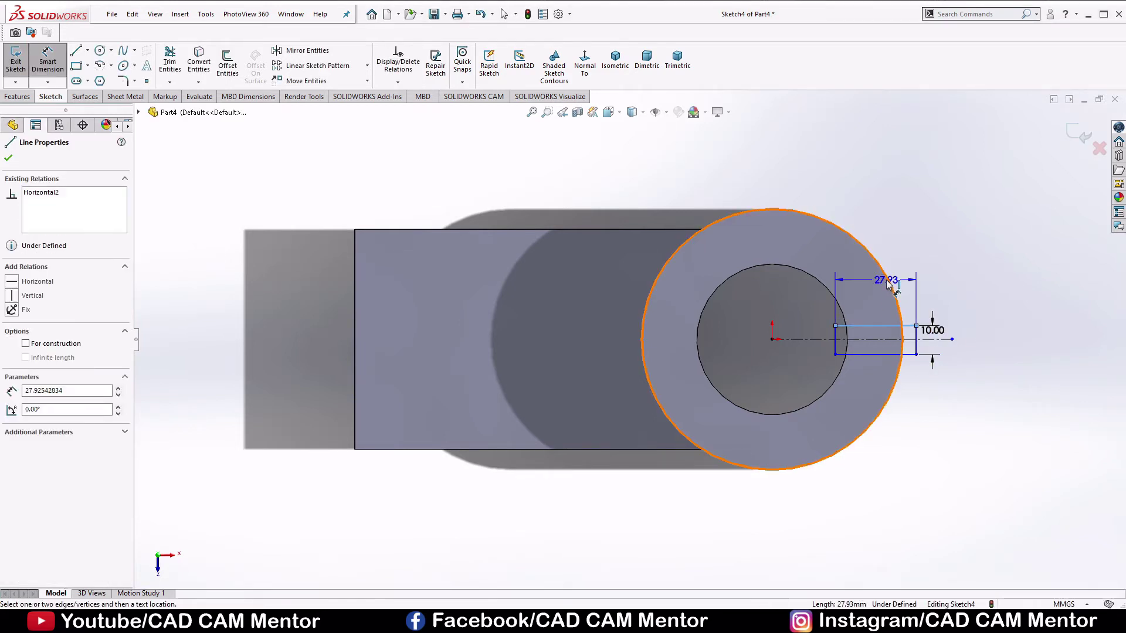
click(877, 298)
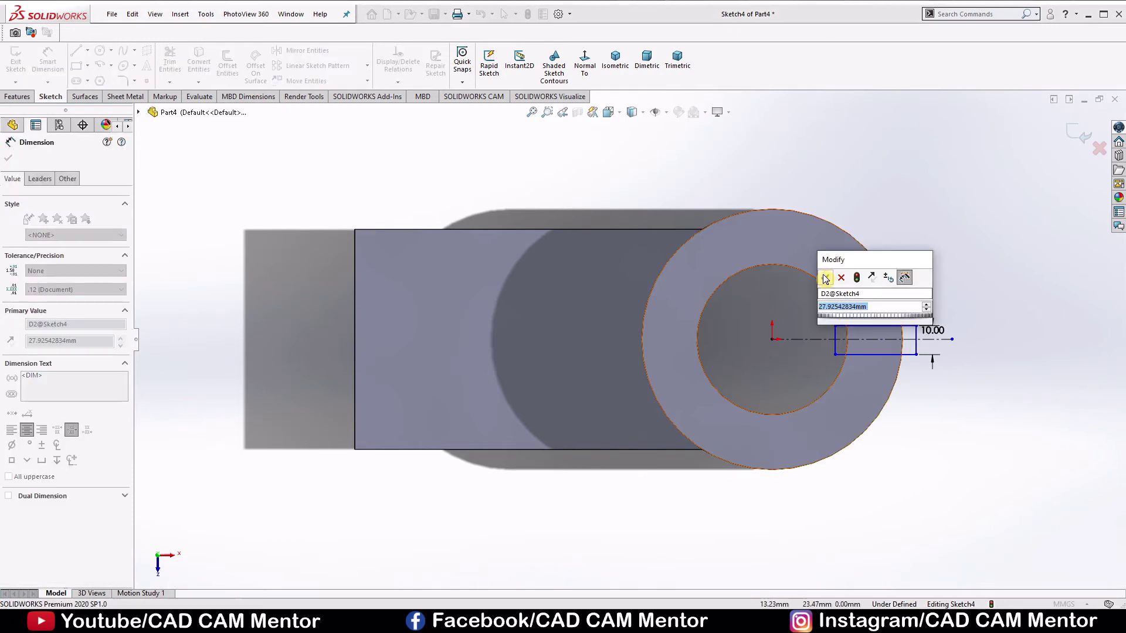
click(826, 279)
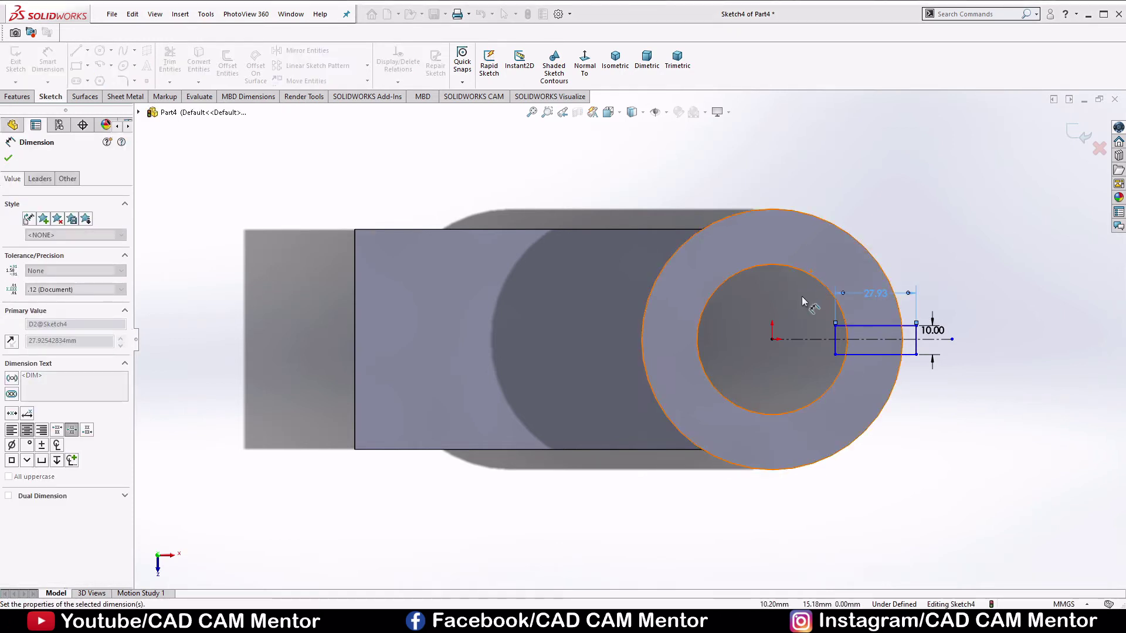
click(803, 302)
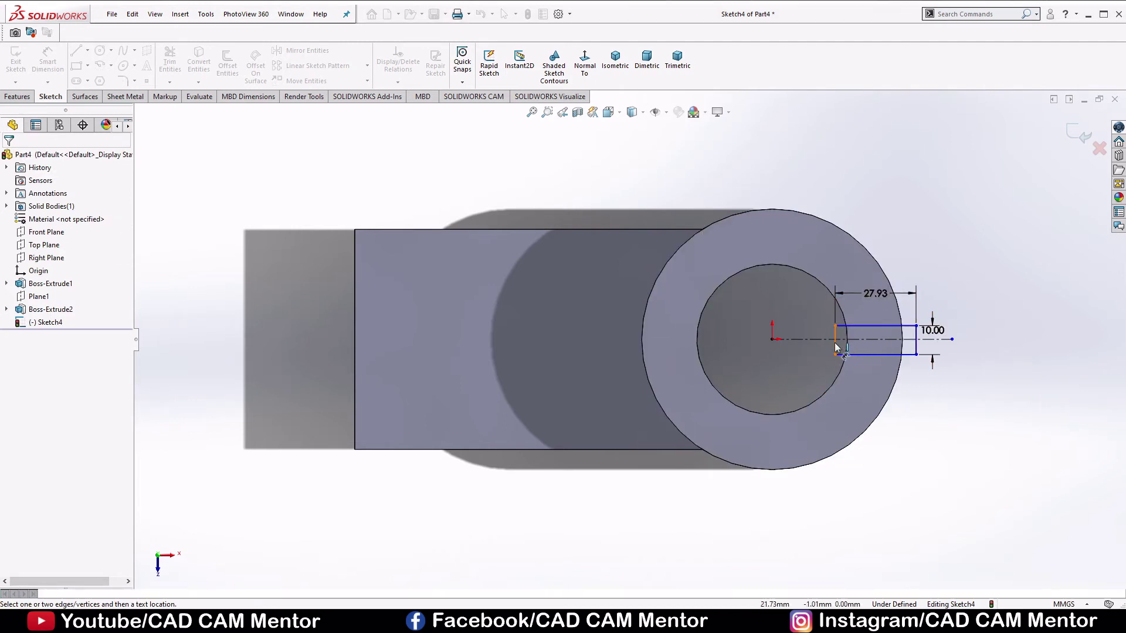
Dimension the slot 21.73 mm from the cylinder's centre origin.
click(772, 340)
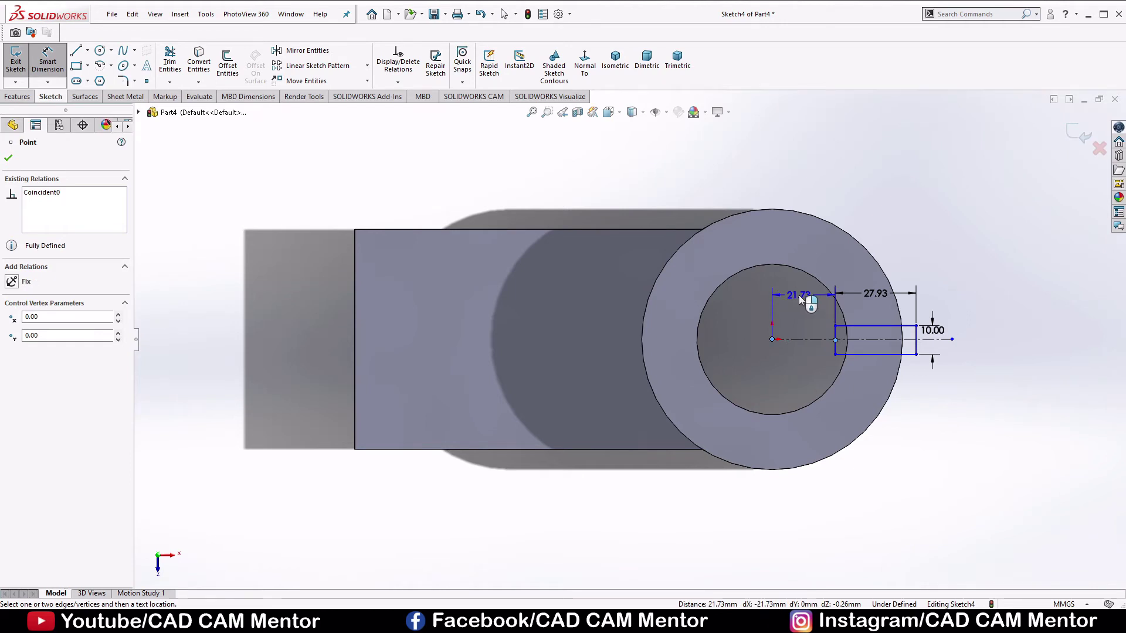
click(799, 300)
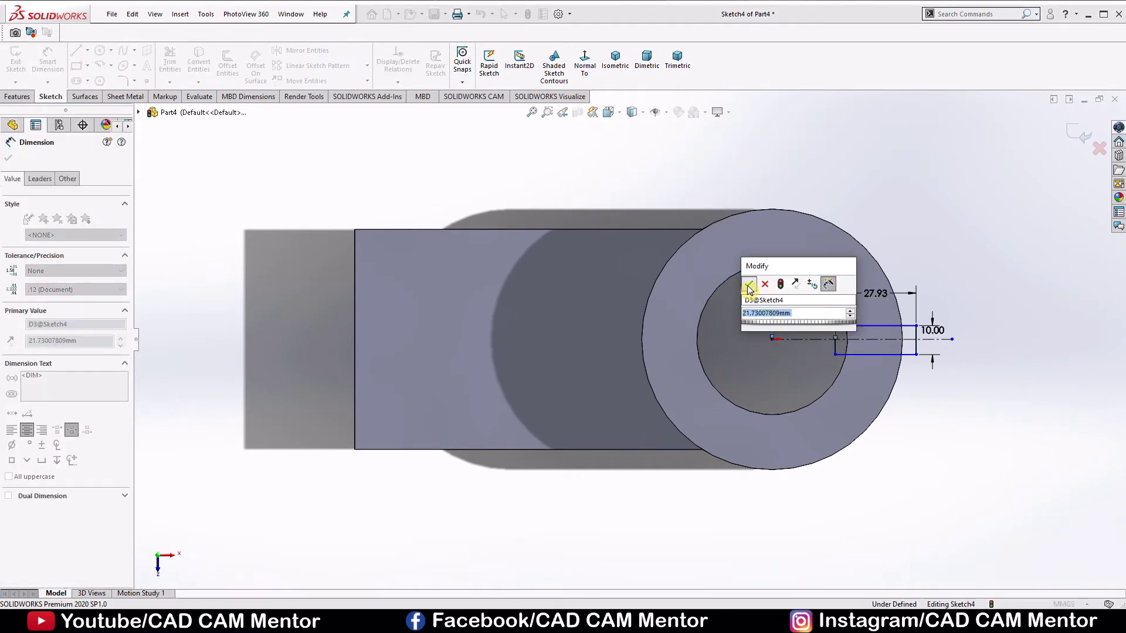
click(748, 285)
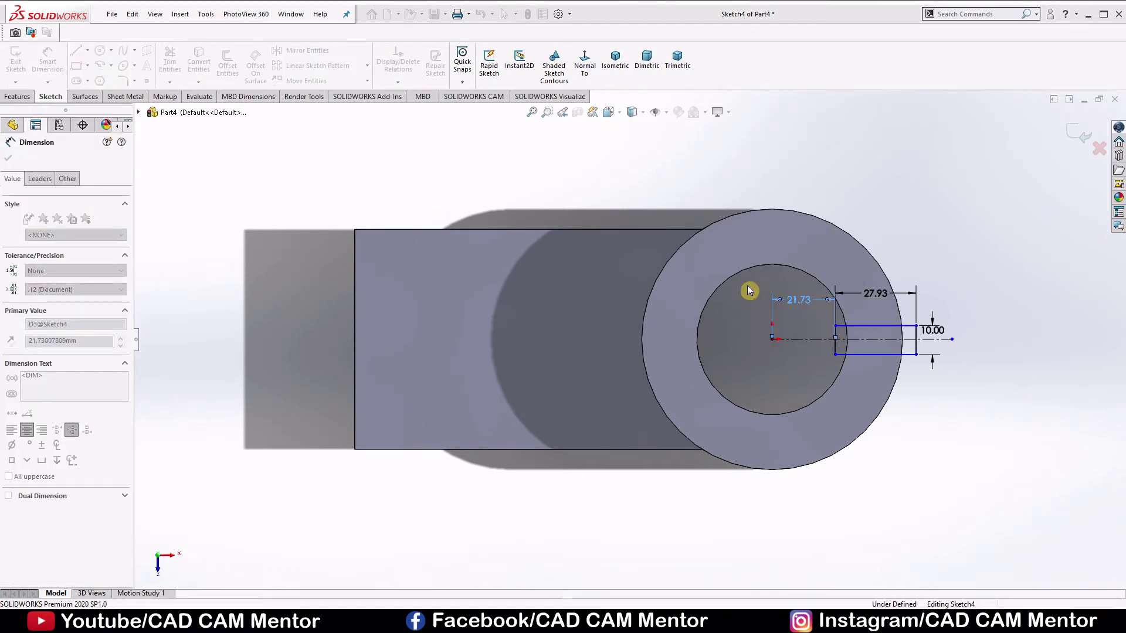
right_click(930, 233)
click(960, 272)
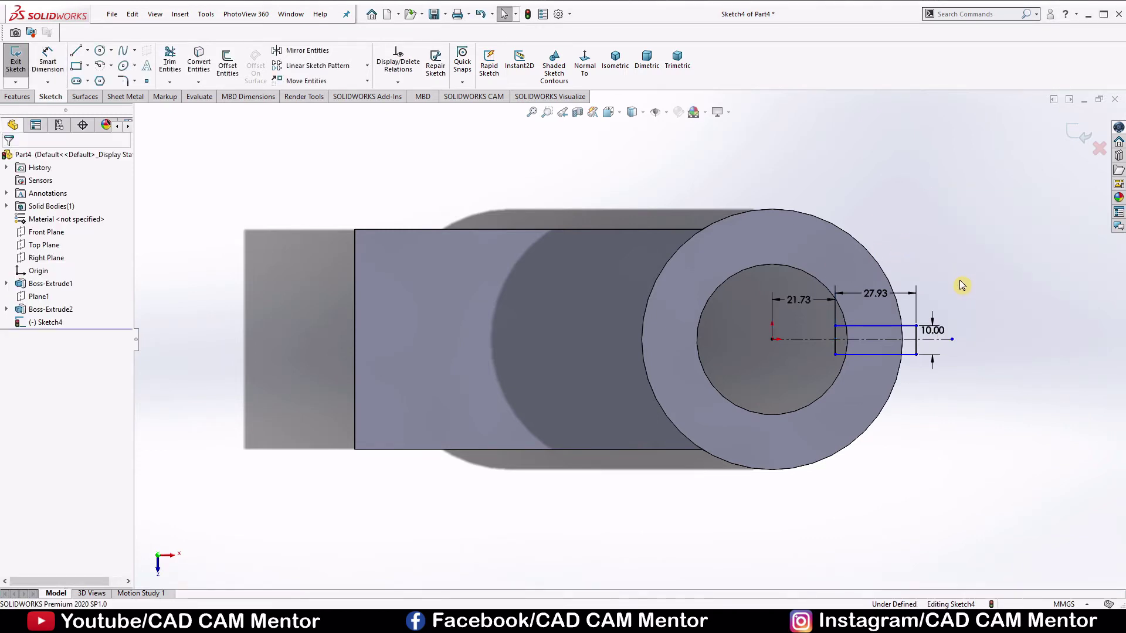
Make the slot's top and bottom edges Symmetric about the centreline, fully defining Sketch4.
scroll(868, 331, down, 3)
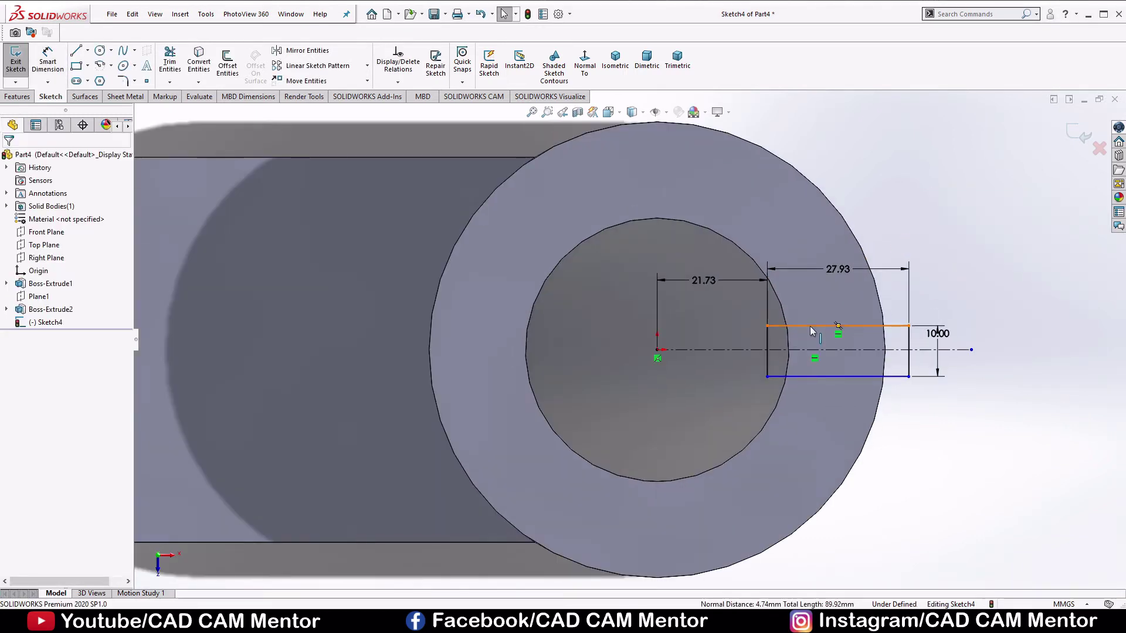
click(708, 348)
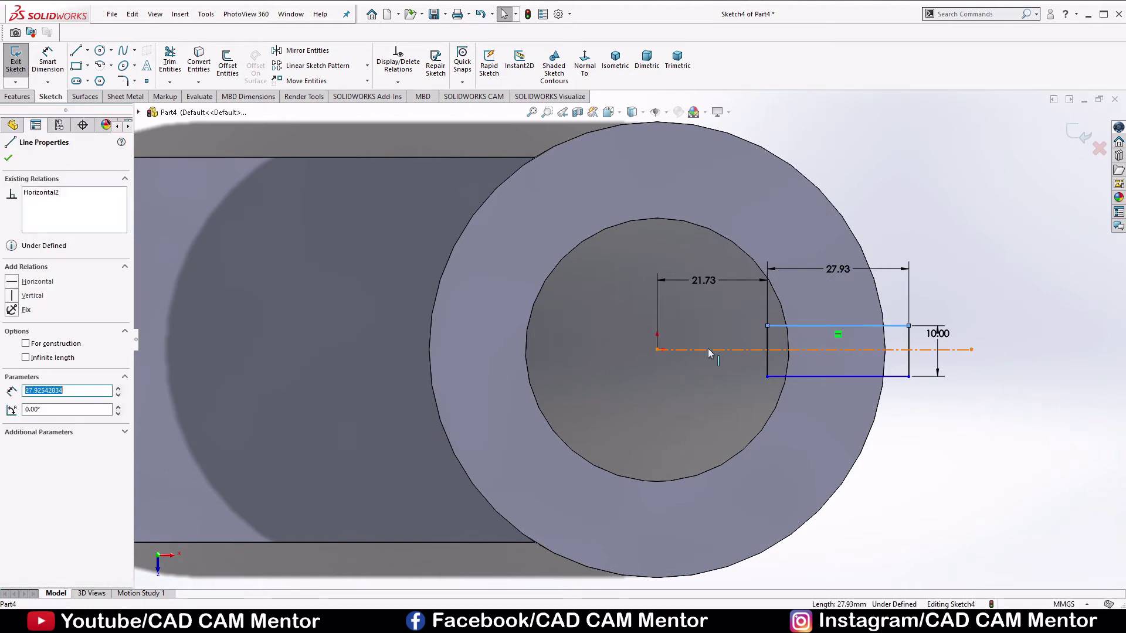
ctrl+click(817, 376)
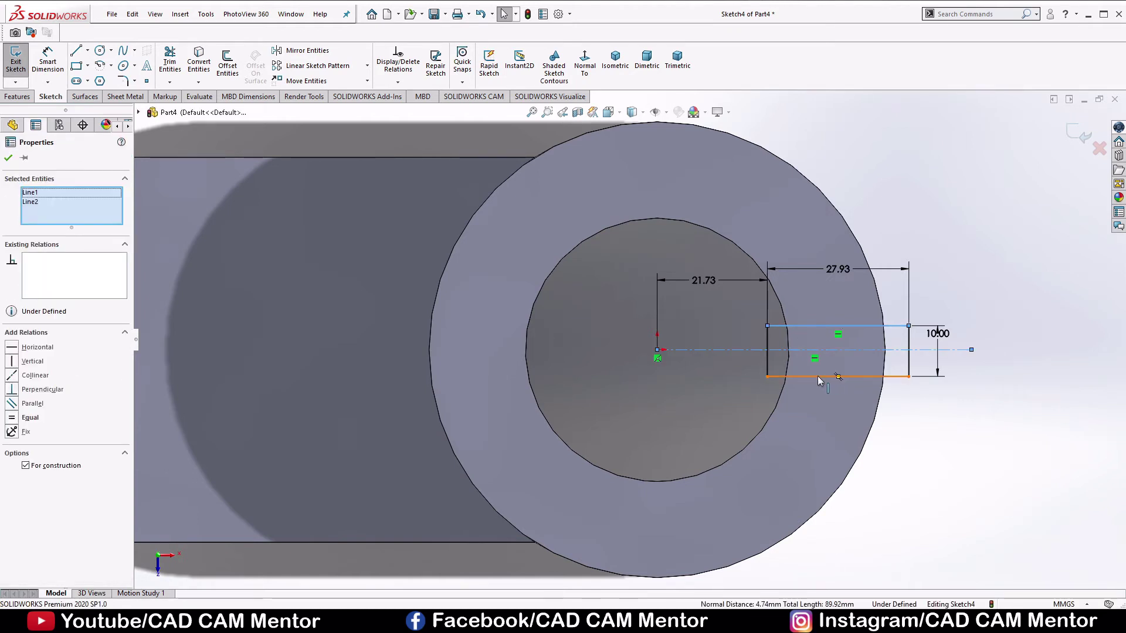
ctrl+click(702, 352)
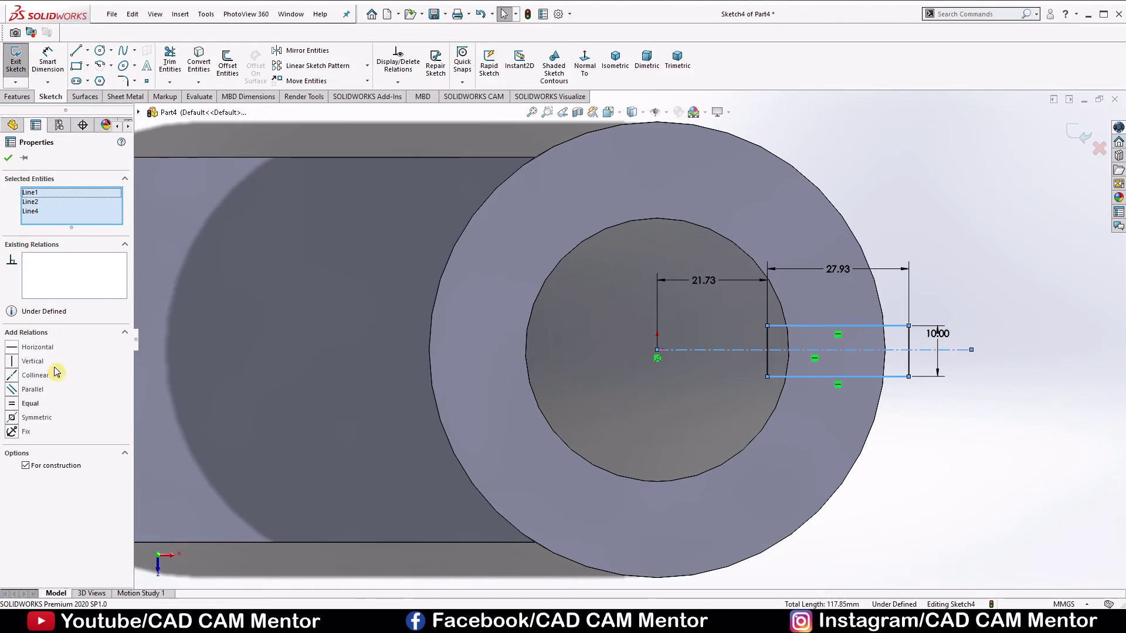
click(29, 419)
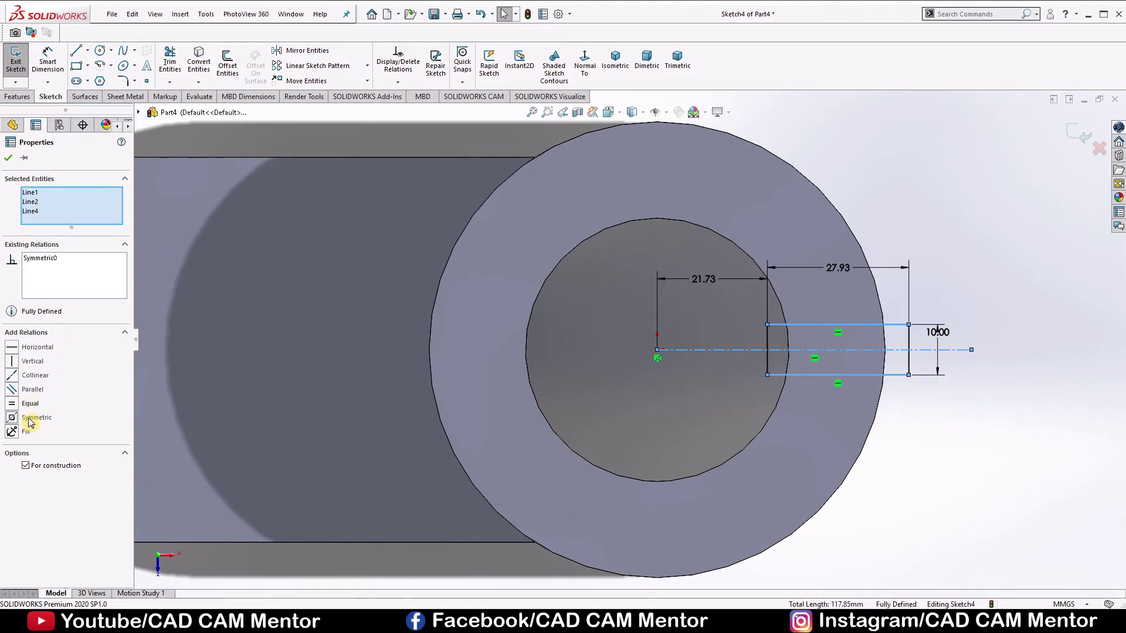
click(10, 159)
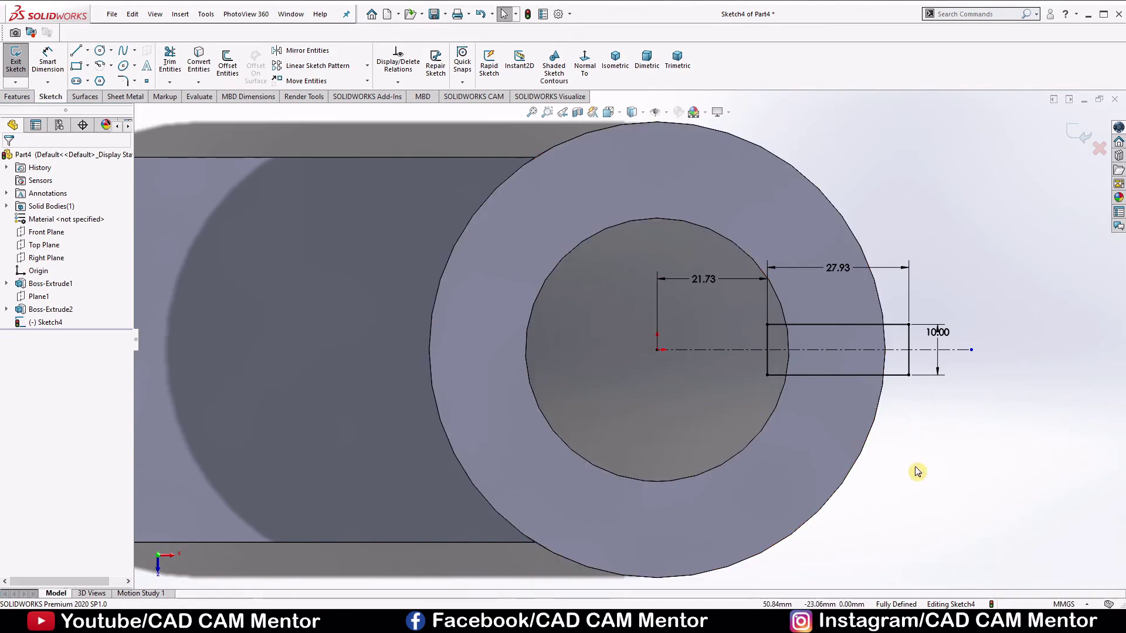
middle_drag(917, 472, 918, 408)
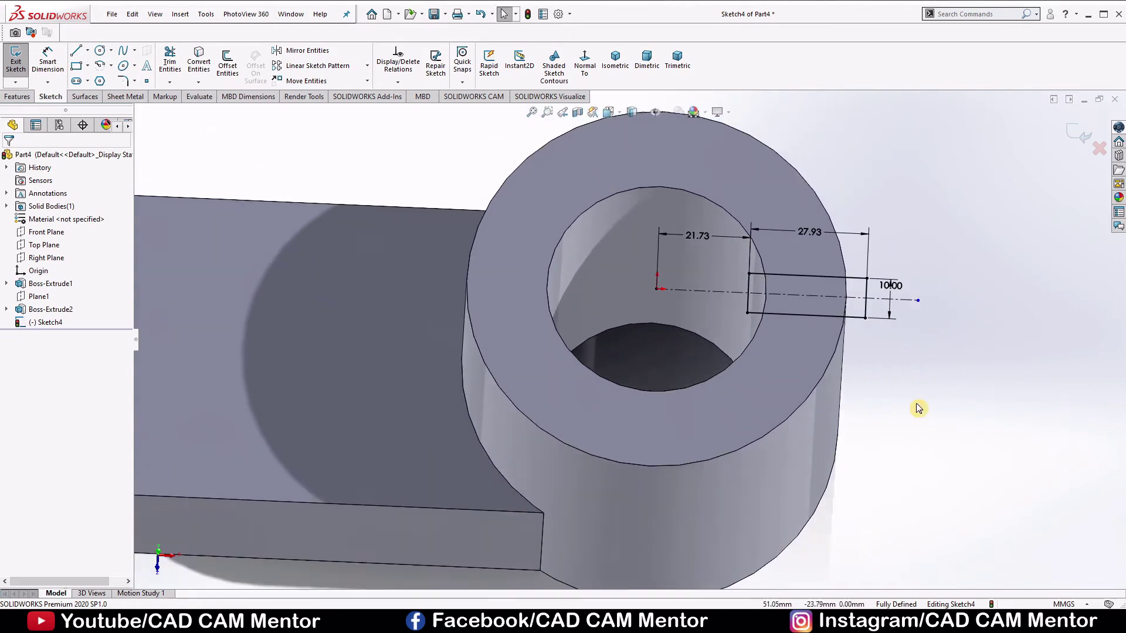
click(5, 95)
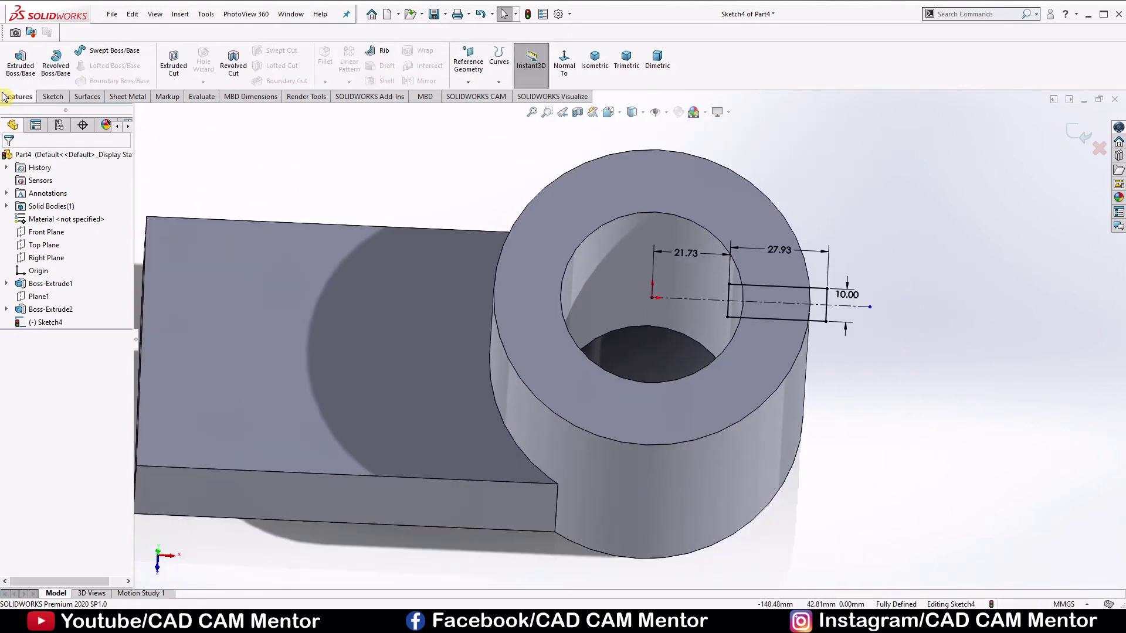
Extrude-cut the slot sketch Through All, then compare with the reference drawing.
click(174, 65)
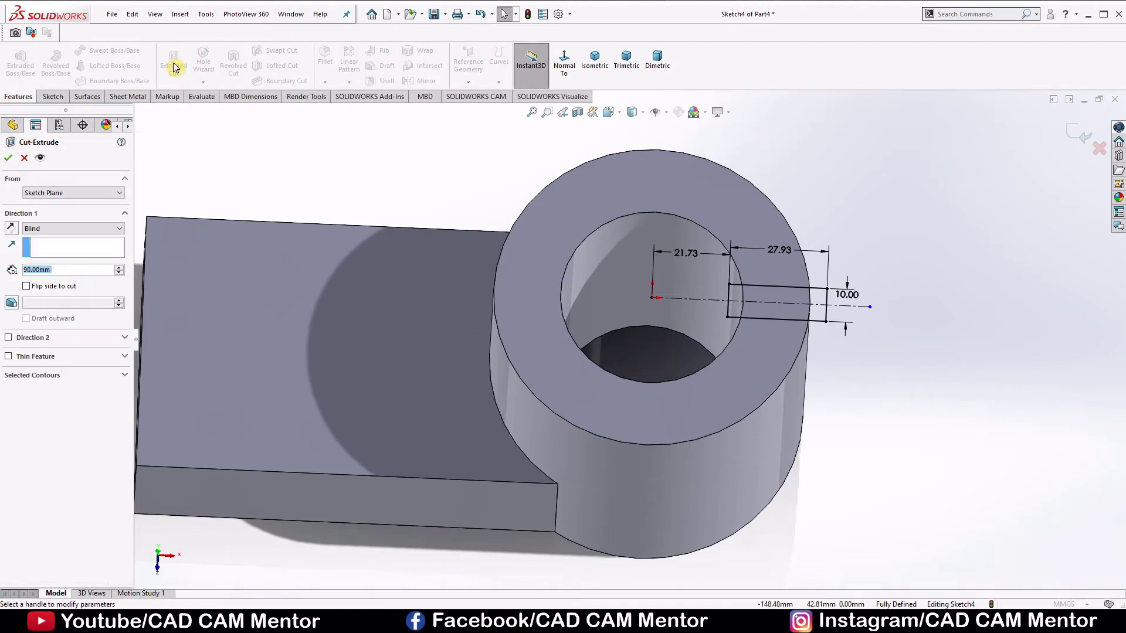
click(62, 228)
click(64, 247)
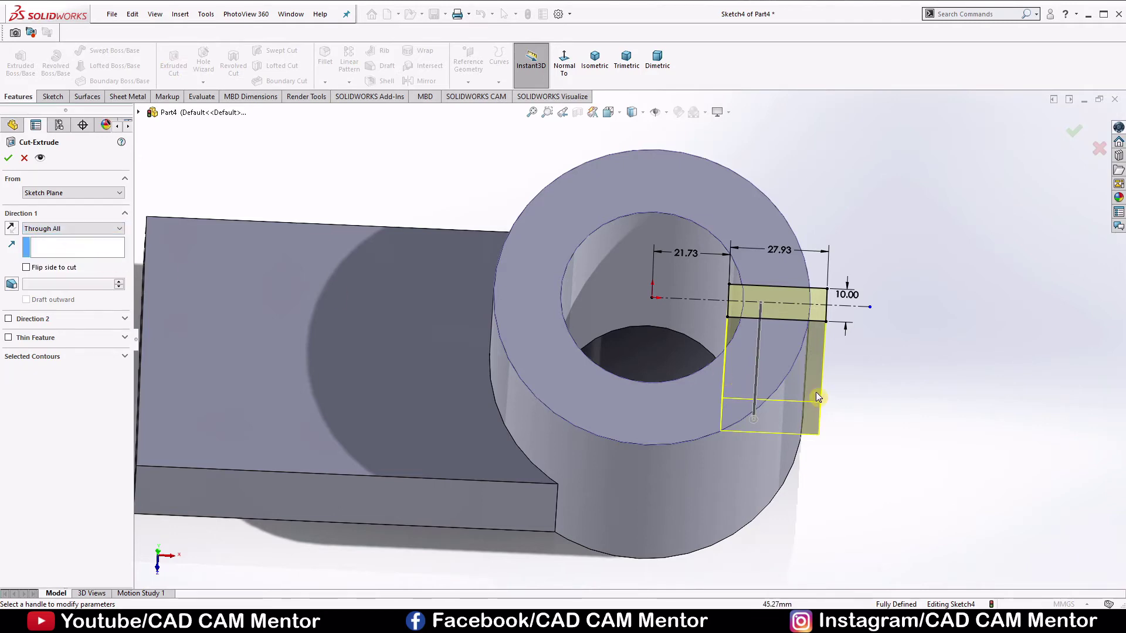
mouse_move(871, 395)
middle_down()
mouse_move(774, 377)
mouse_move(797, 415)
middle_up()
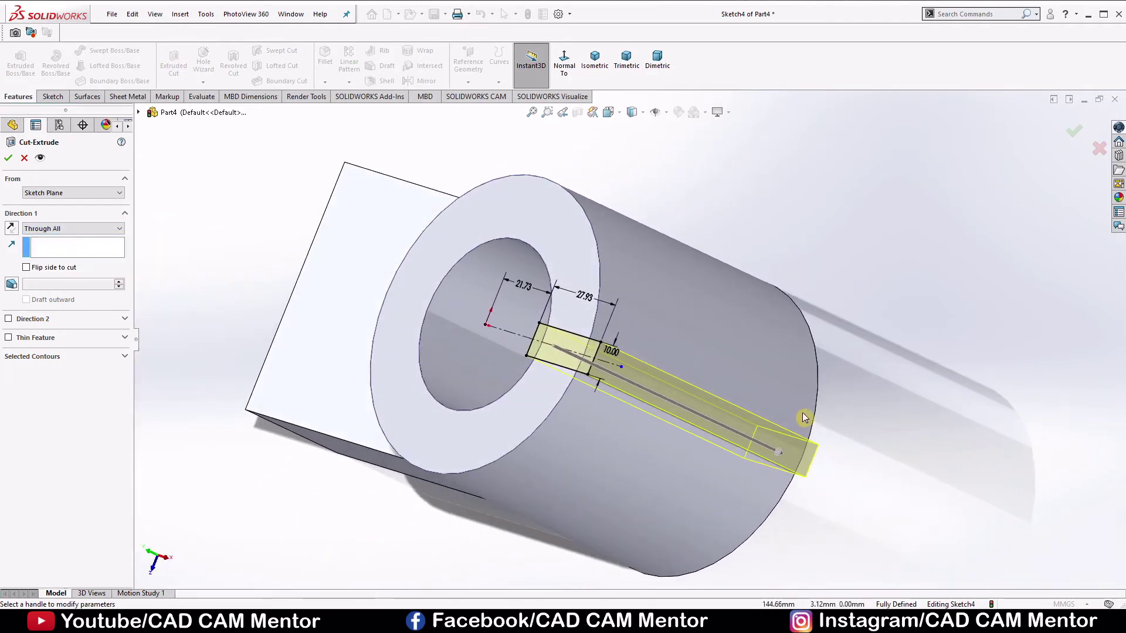
click(11, 158)
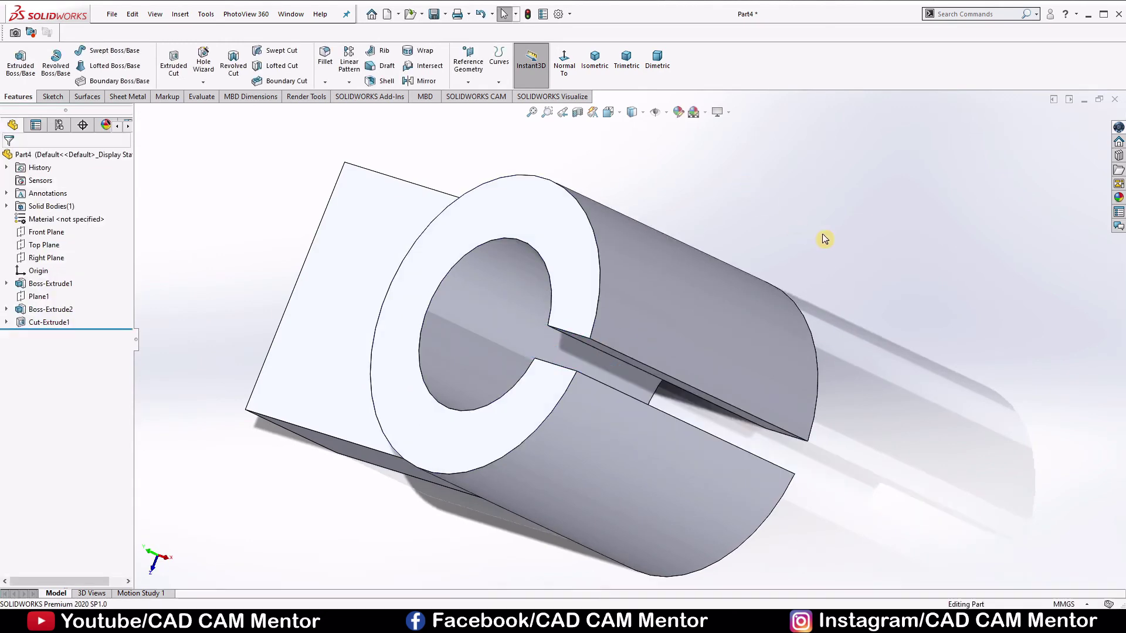
mouse_move(860, 244)
middle_down()
mouse_move(913, 191)
mouse_move(944, 191)
mouse_move(892, 181)
mouse_move(961, 160)
mouse_move(958, 184)
middle_up()
key(z)
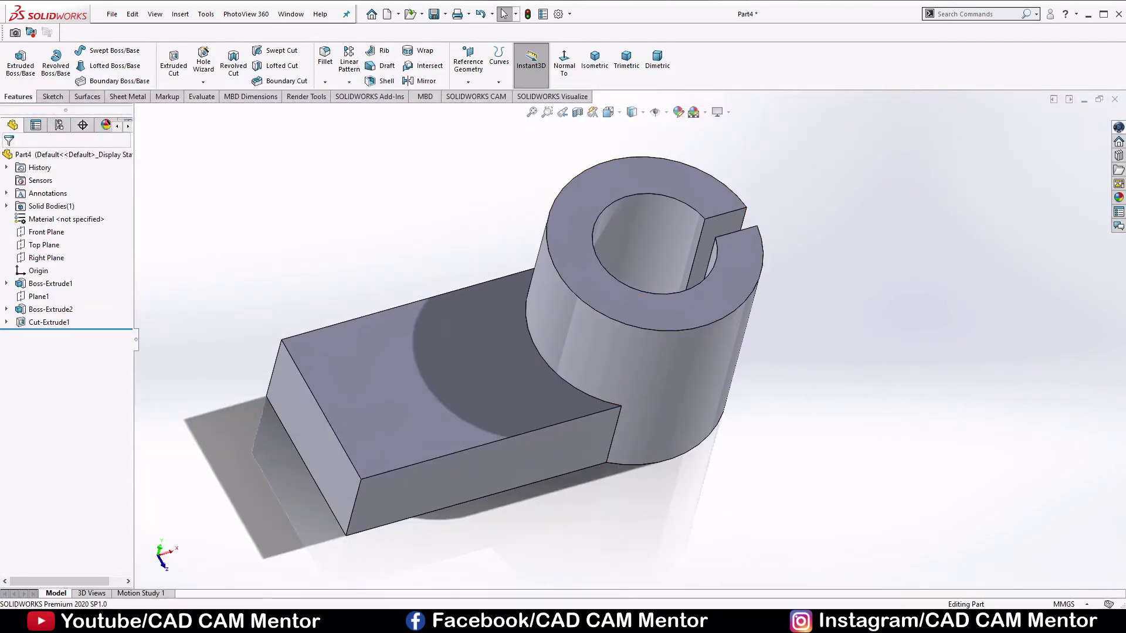
key(alt+Tab)
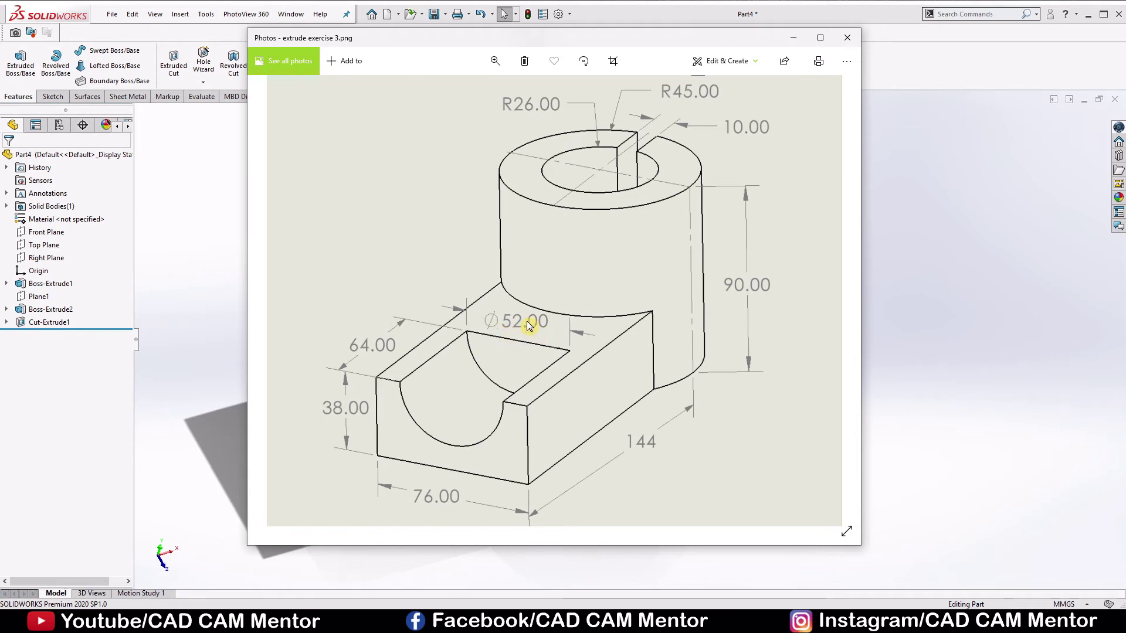
click(792, 46)
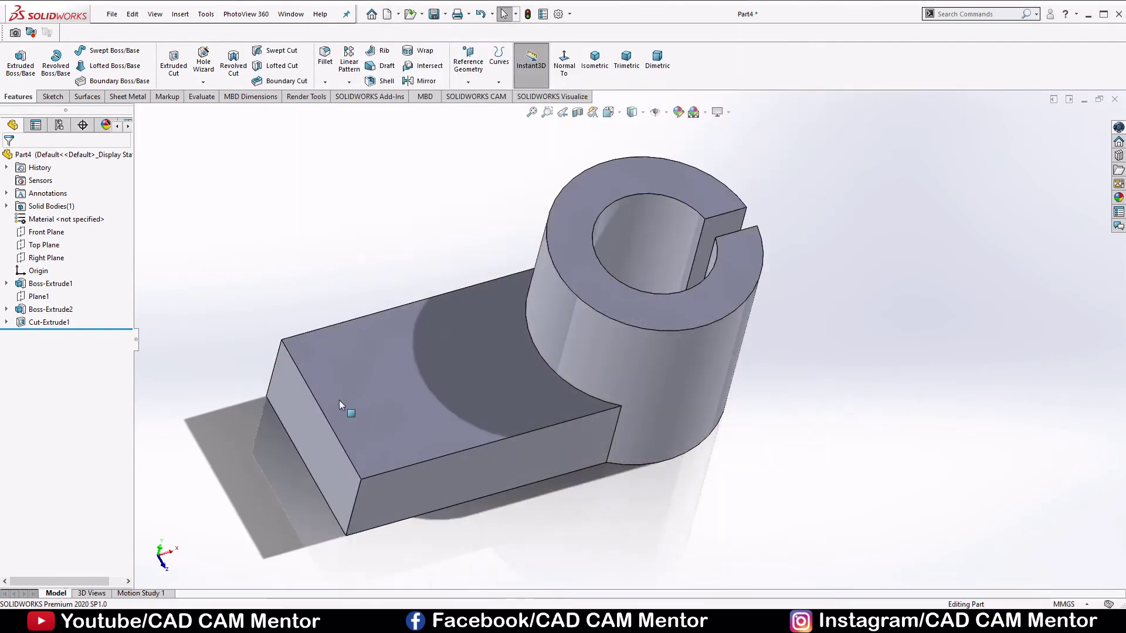
Start a new sketch on the block's end face, viewed head-on.
mouse_move(460, 403)
middle_down()
mouse_move(527, 372)
mouse_move(491, 387)
middle_up()
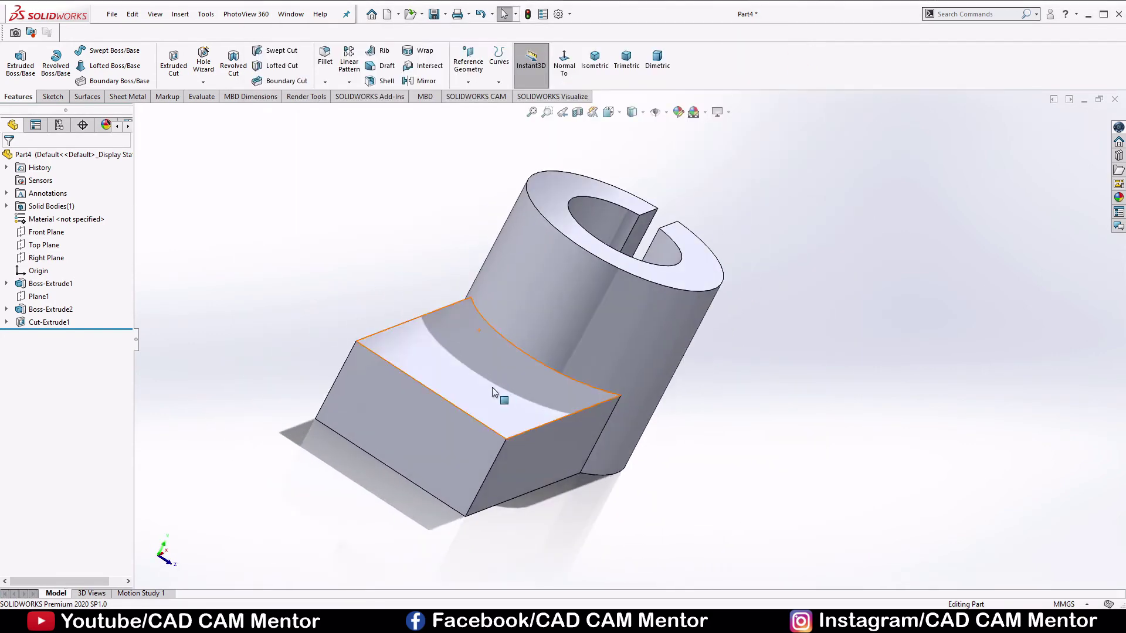
right_click(378, 406)
click(405, 295)
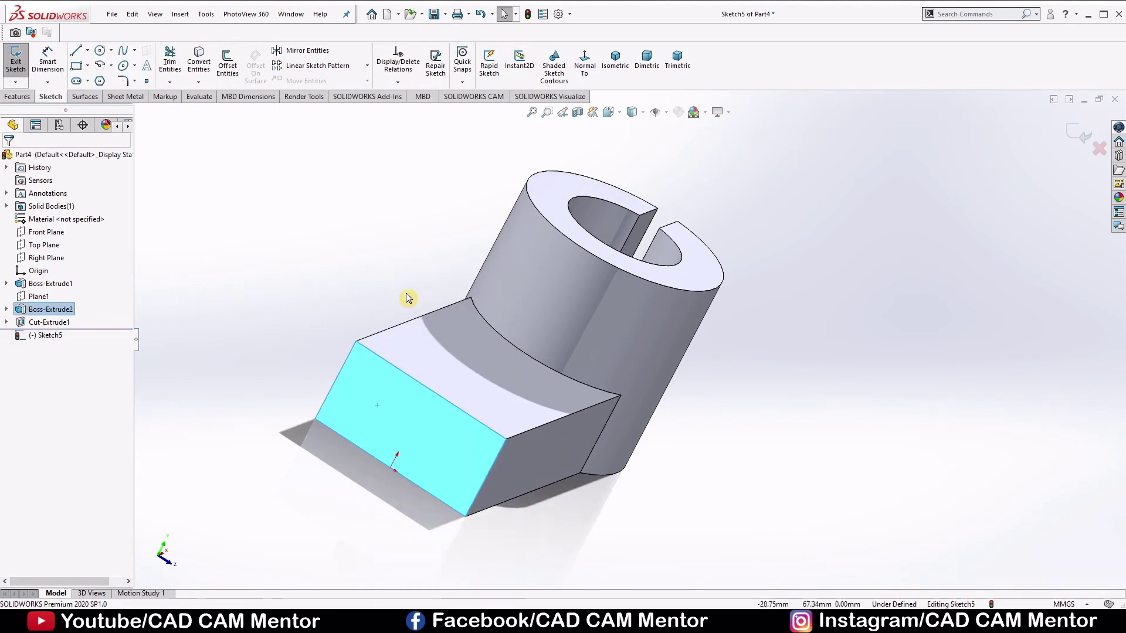
click(588, 61)
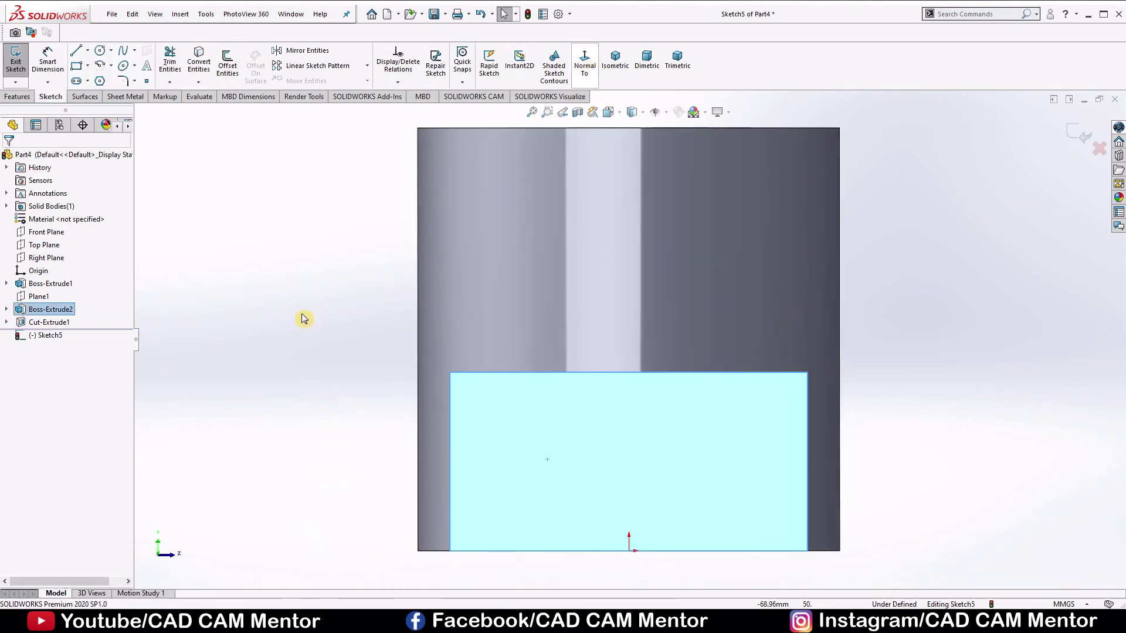
click(302, 318)
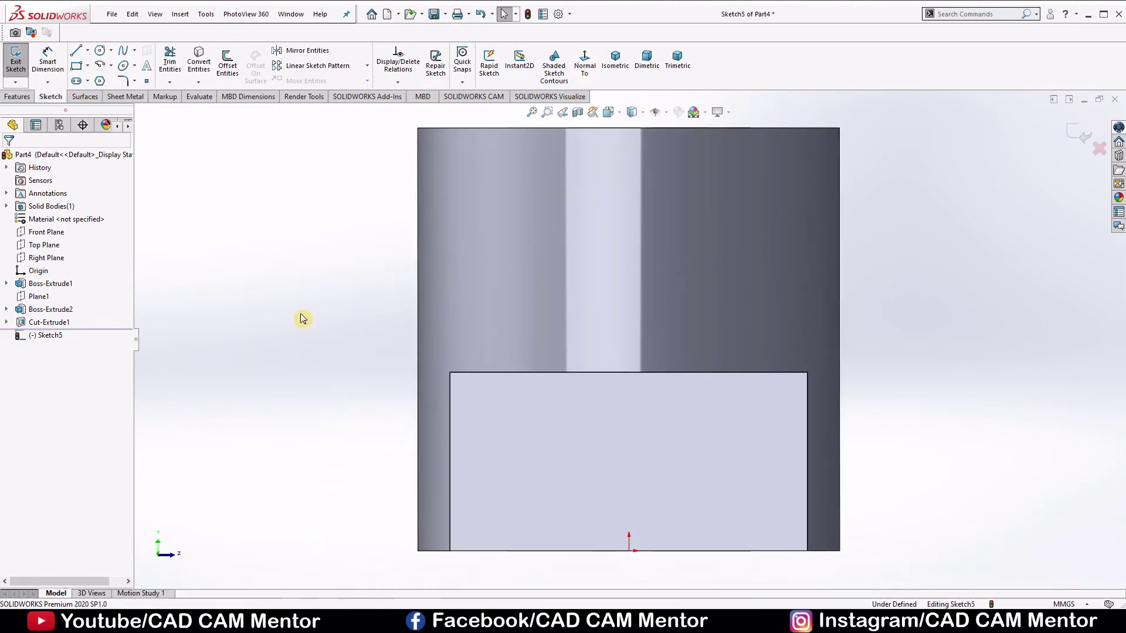
Draw a centre-point half-circle on the block's top edge and close it with a straight line.
click(110, 65)
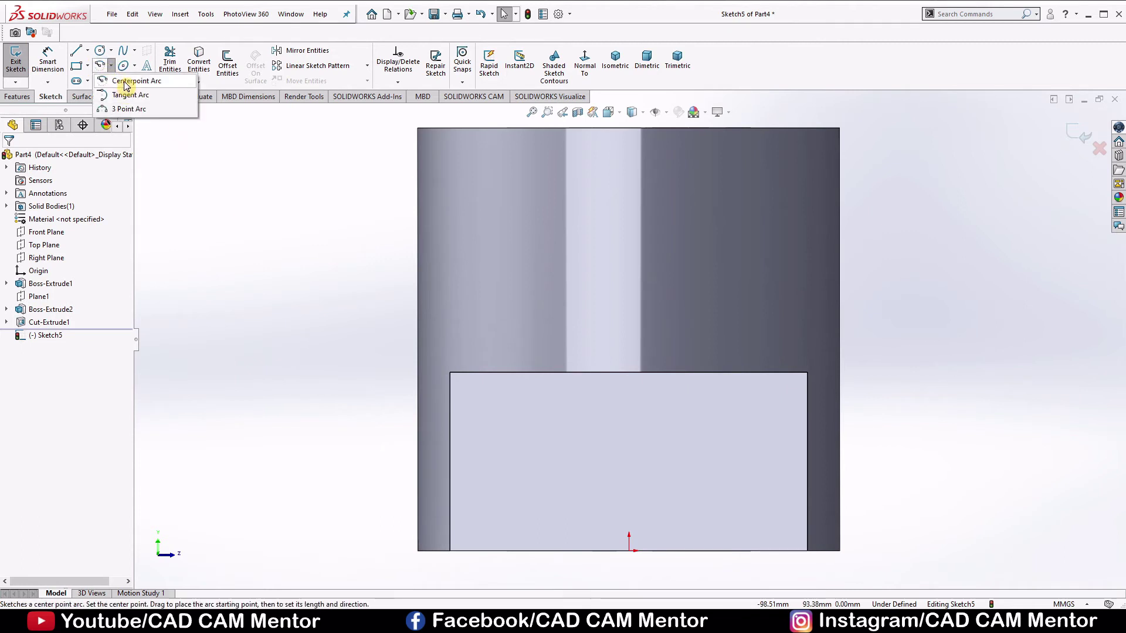
click(125, 82)
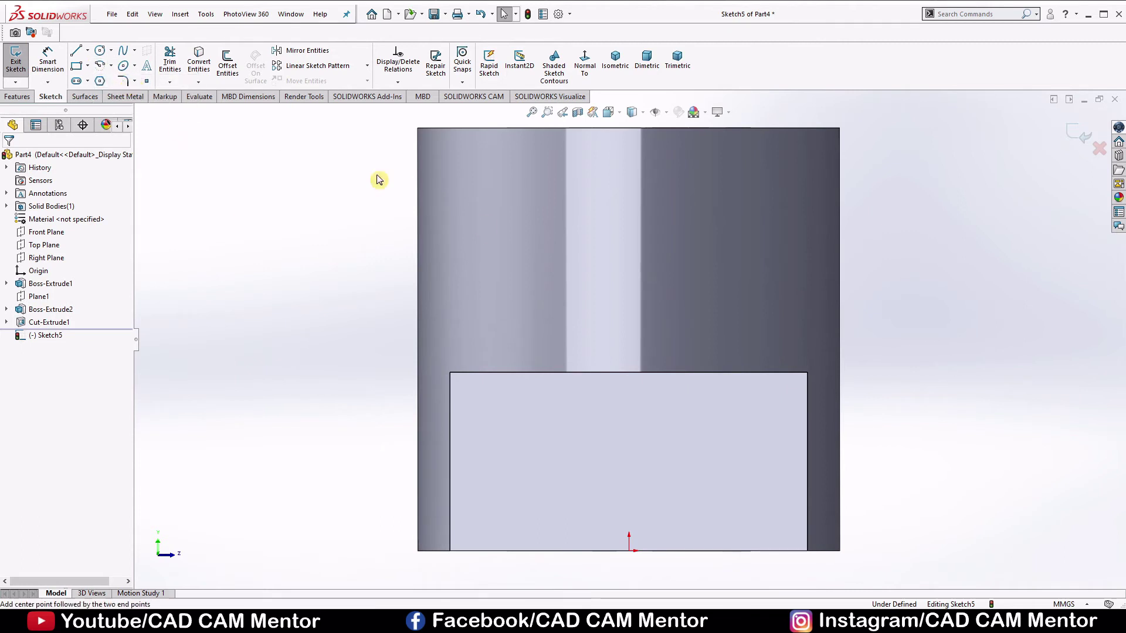
click(628, 373)
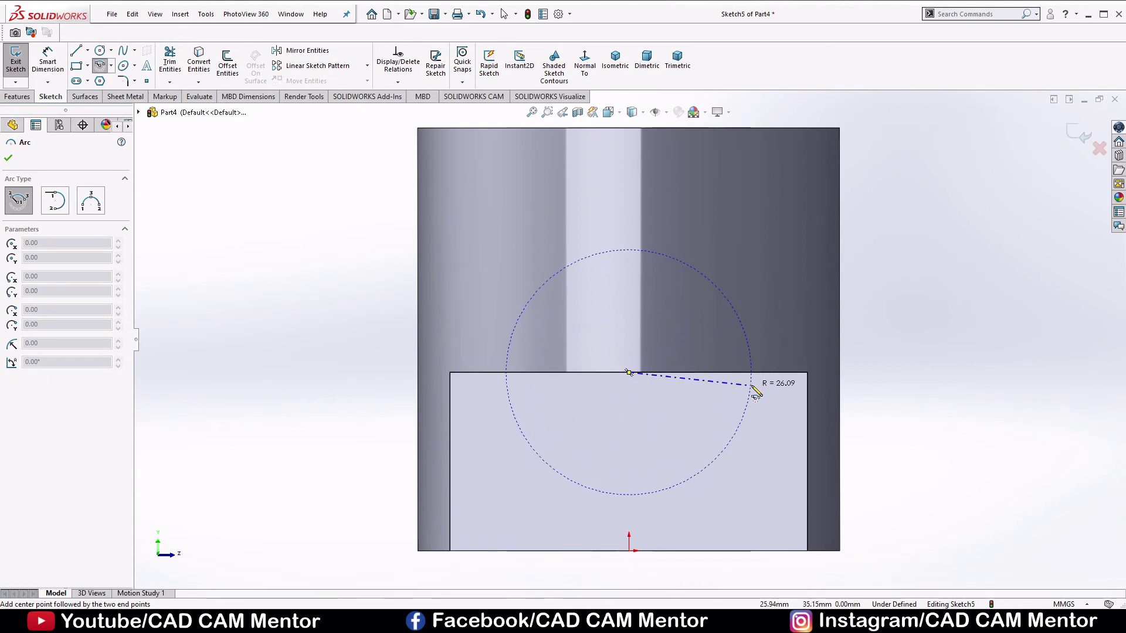
click(752, 372)
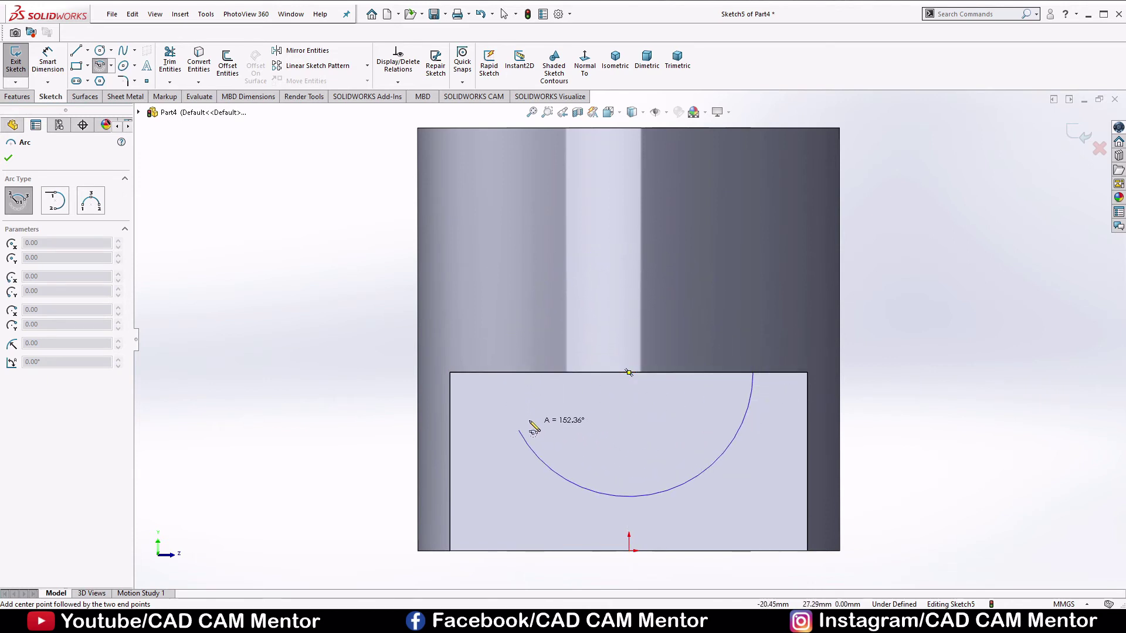
click(505, 373)
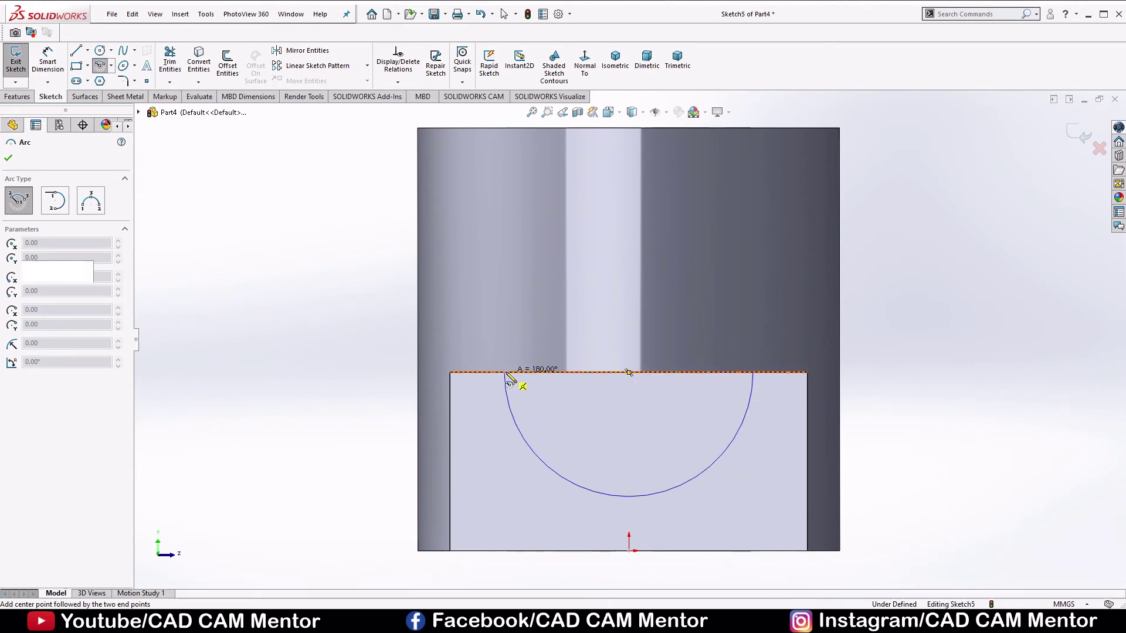
click(9, 152)
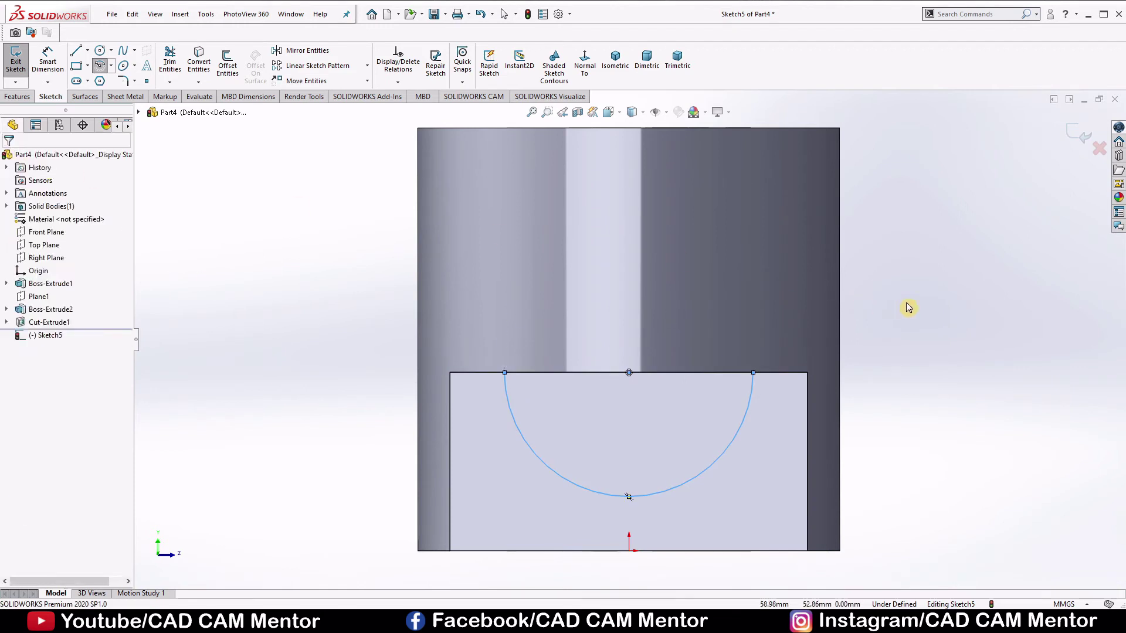
key(Escape)
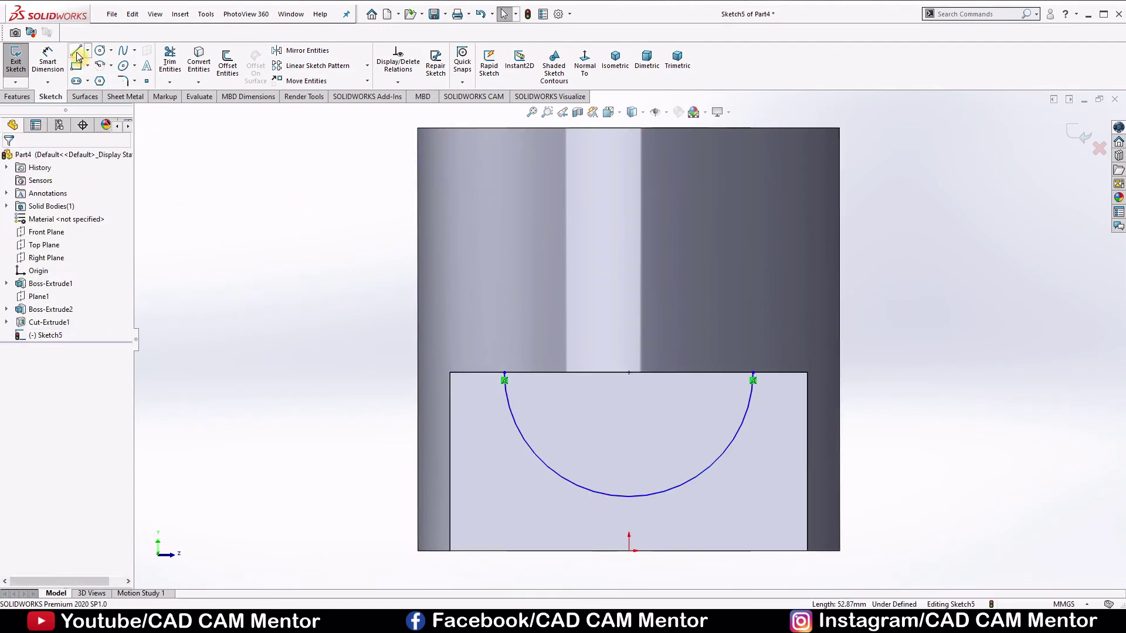
click(77, 51)
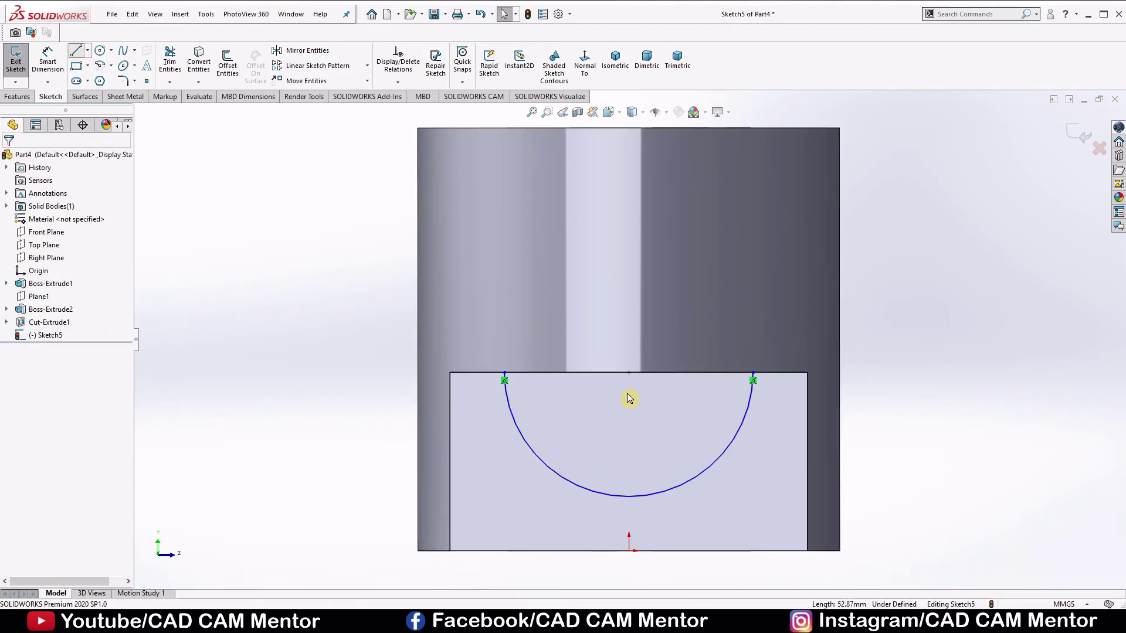
click(505, 374)
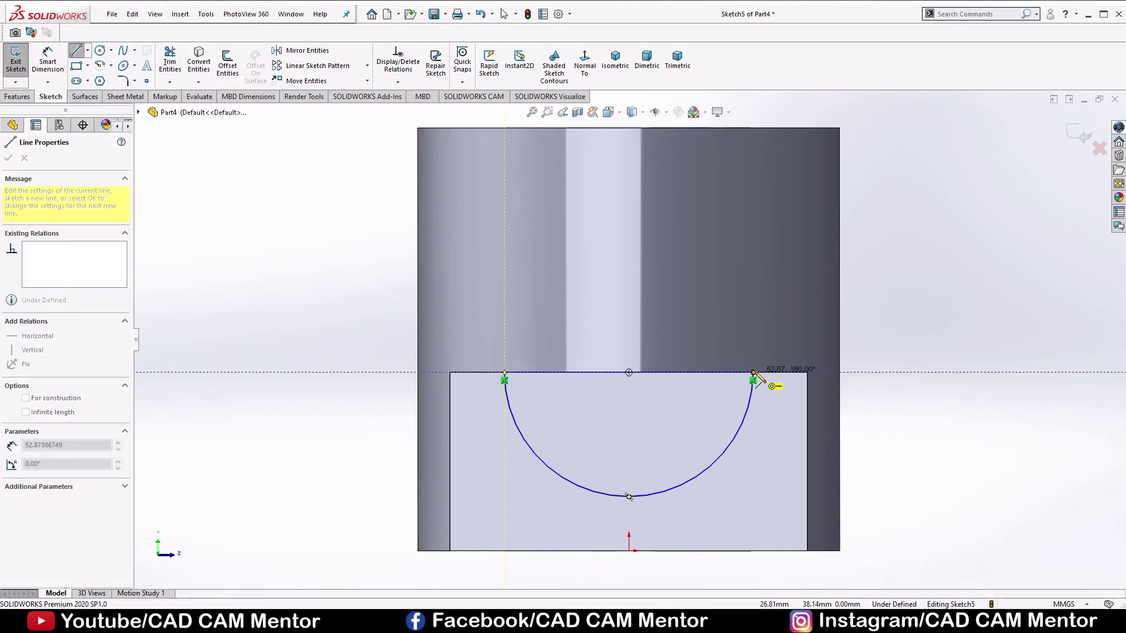
click(754, 373)
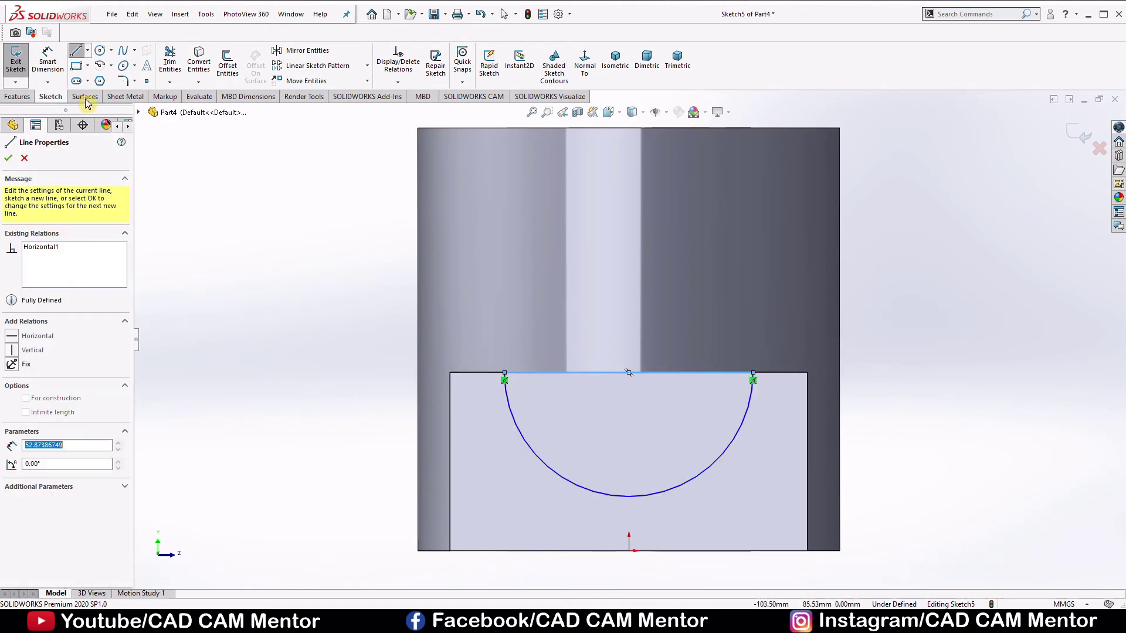
click(9, 158)
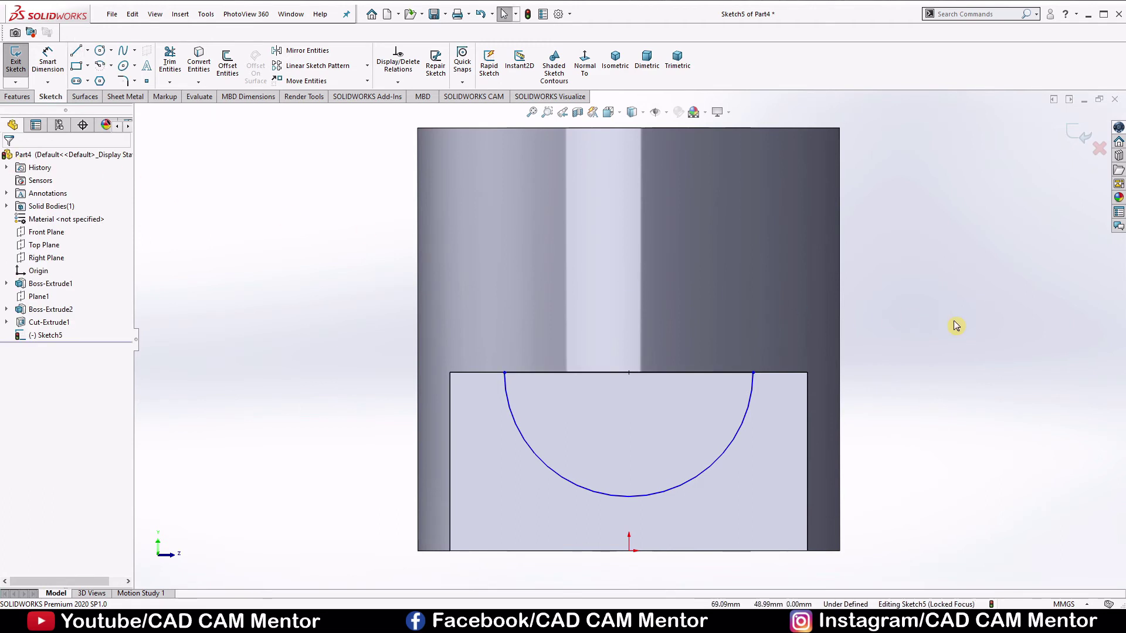
Dimension the semicircle's closing line at 52 mm.
right_drag(903, 362, 917, 258)
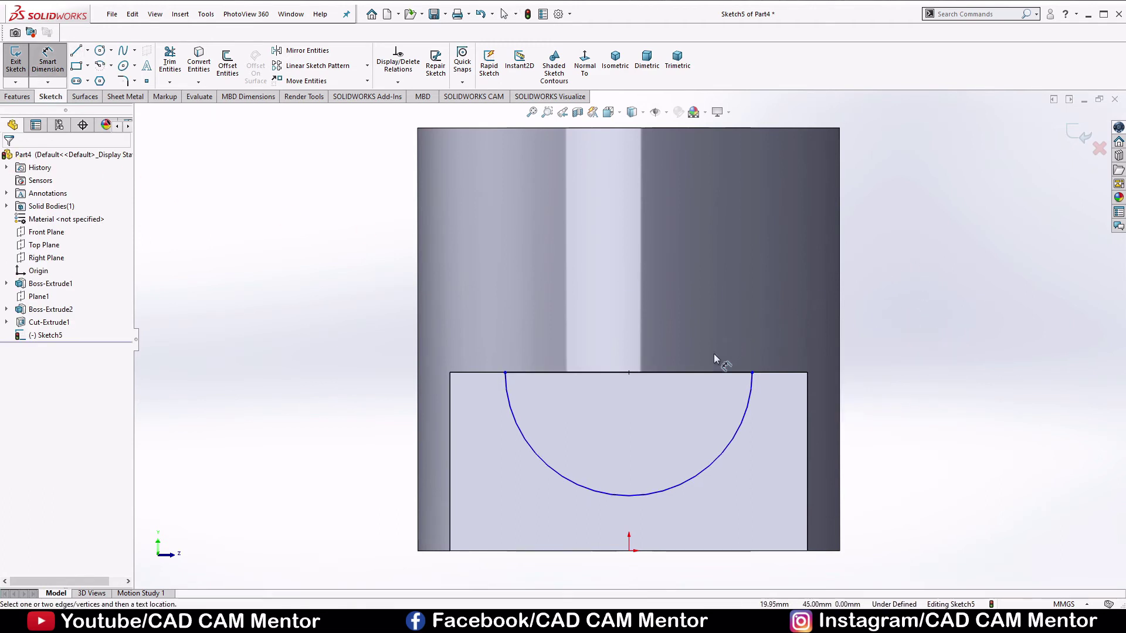
click(709, 373)
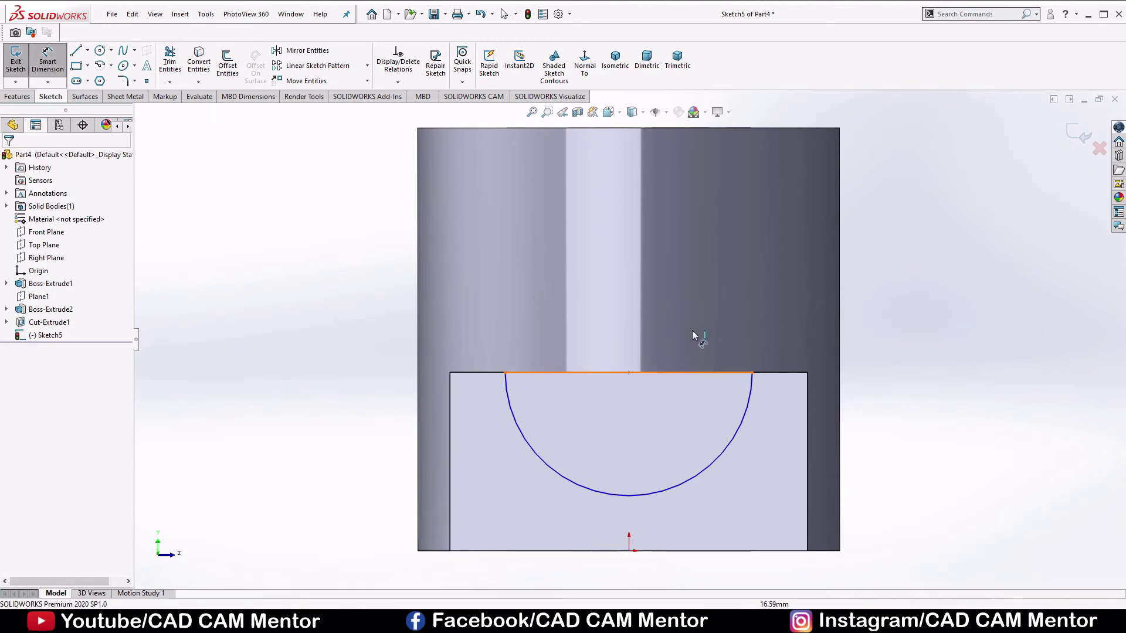
click(691, 334)
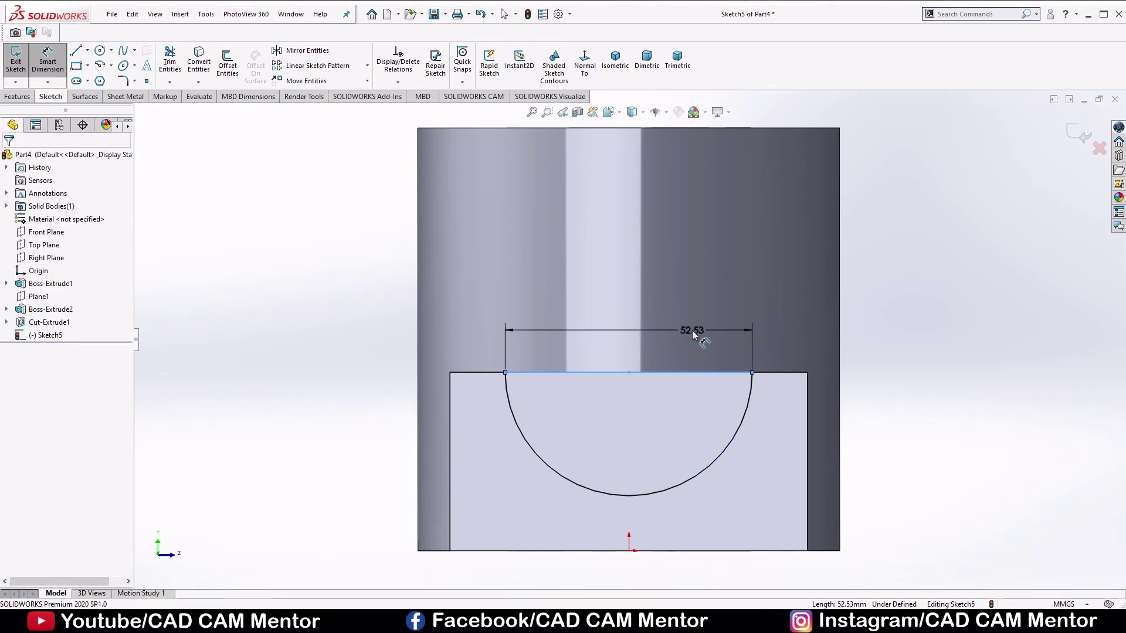
double_click(692, 332)
text(52)
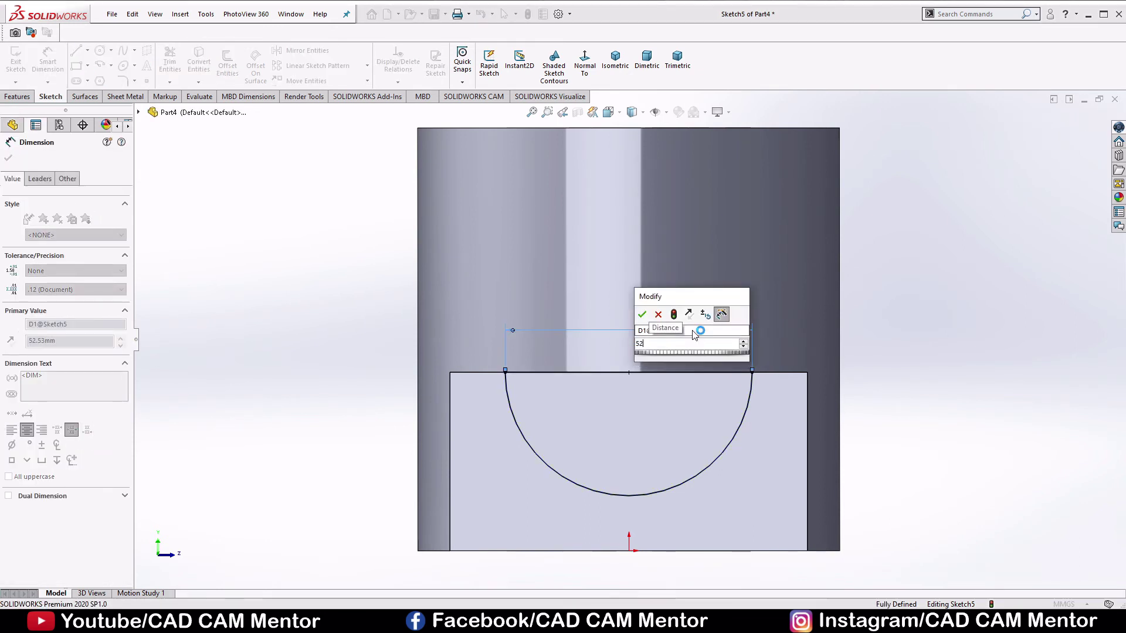
key(Return)
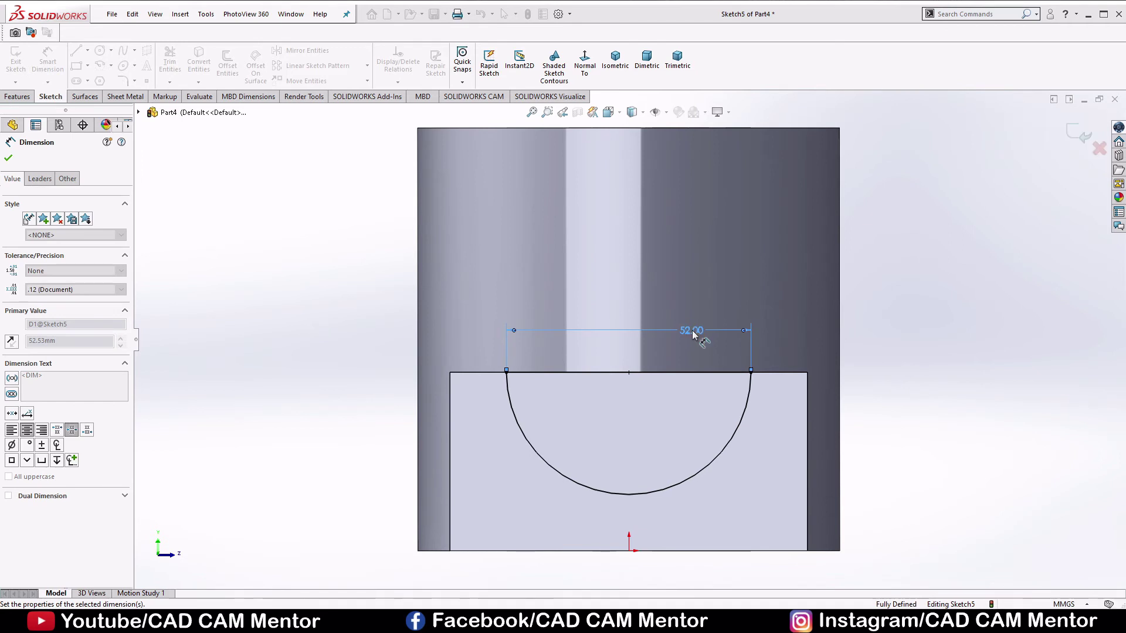
right_click(897, 284)
click(927, 317)
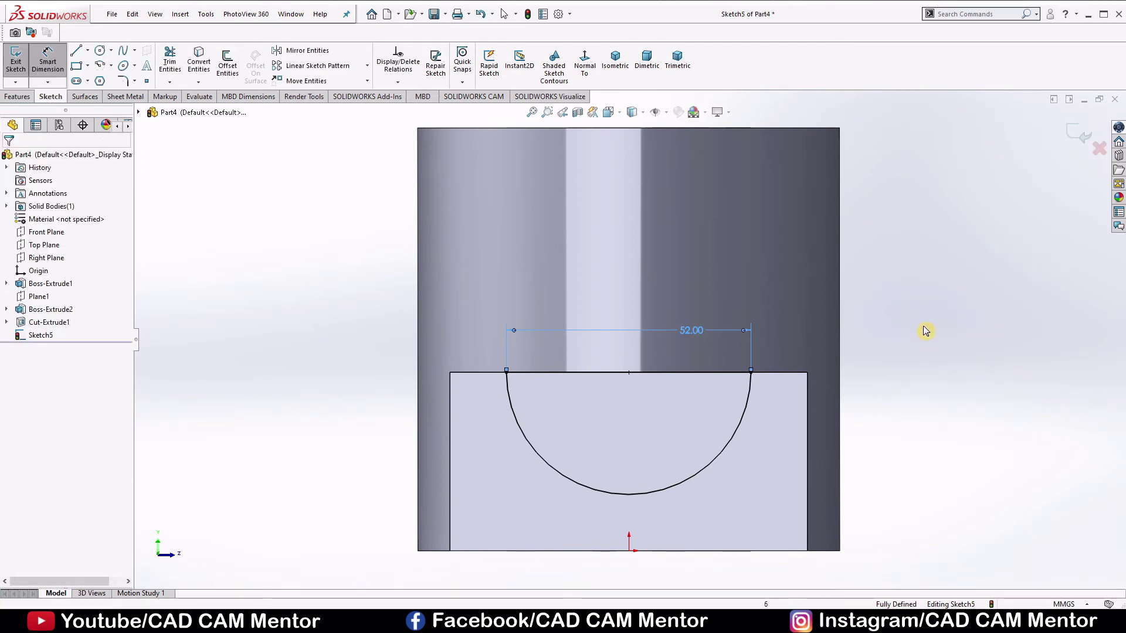
Extrude-cut the semicircle sketch Blind, 64 mm deep into the block.
middle_drag(930, 336, 909, 344)
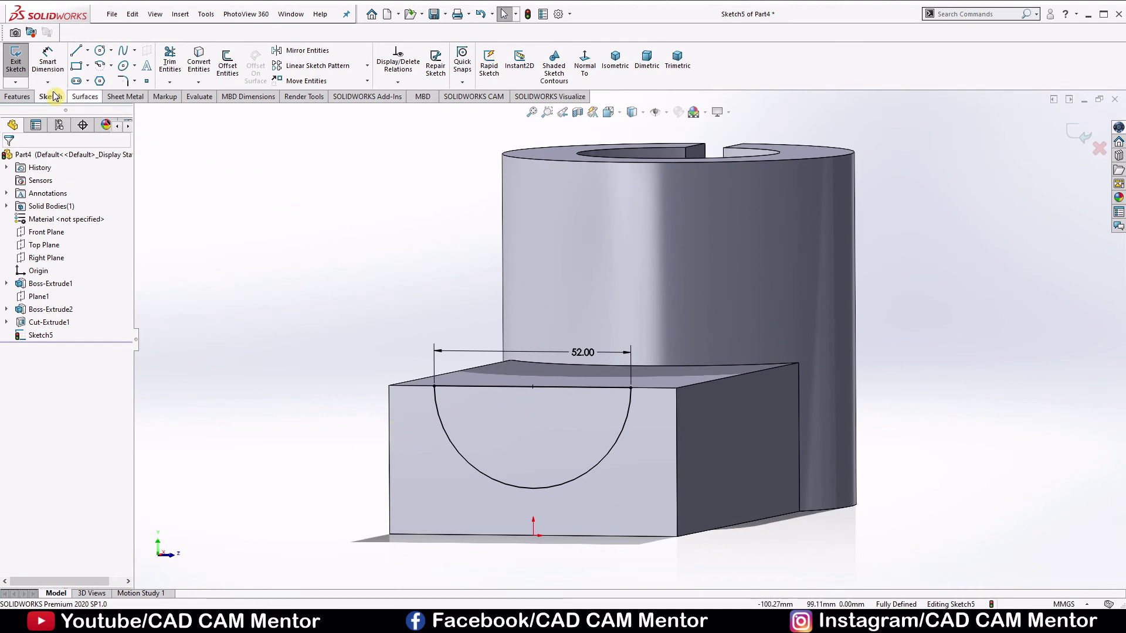
click(17, 96)
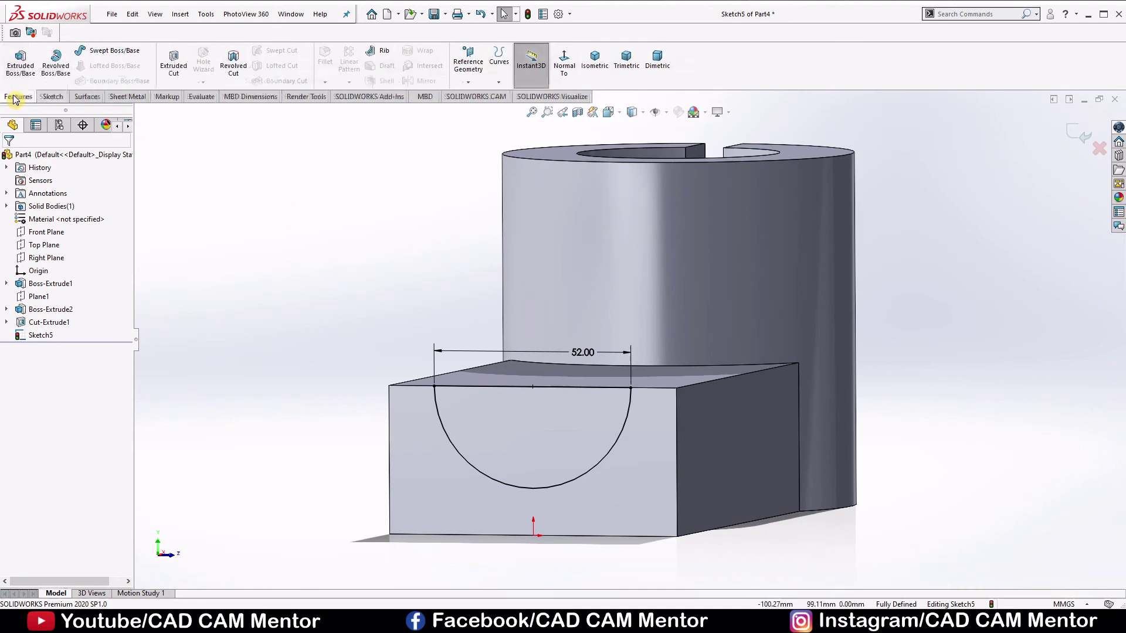
click(173, 63)
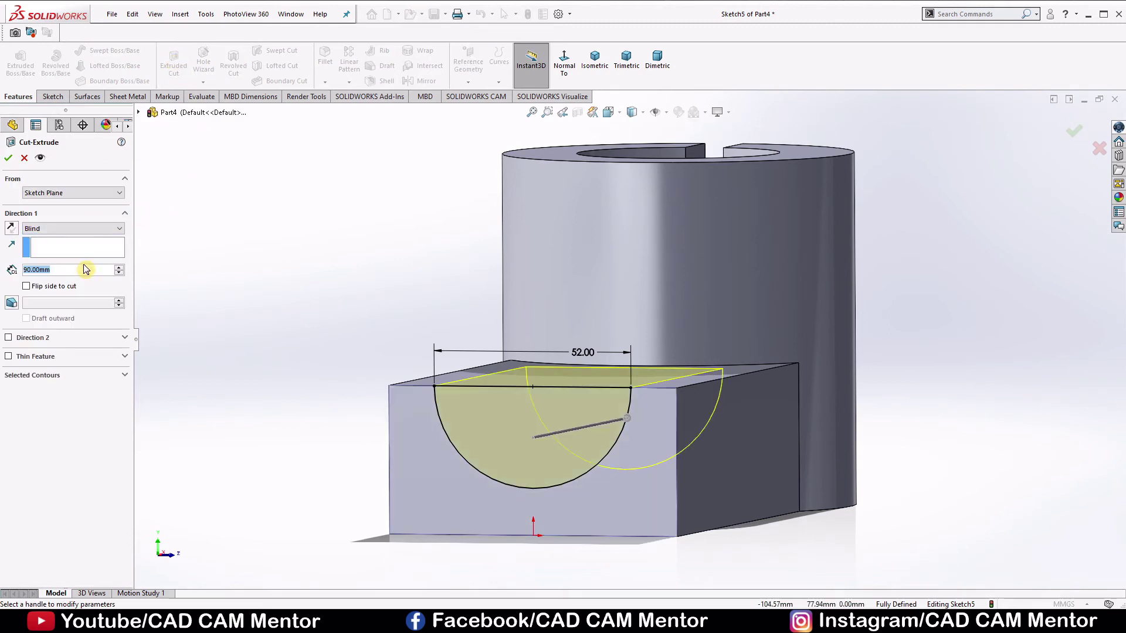
text(64)
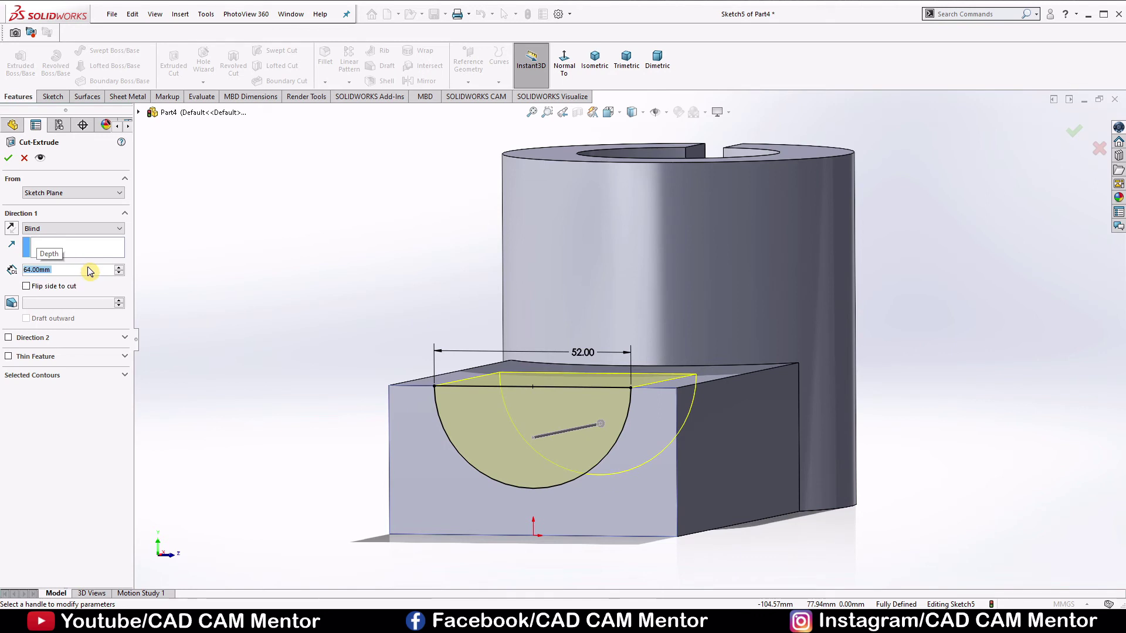
click(7, 158)
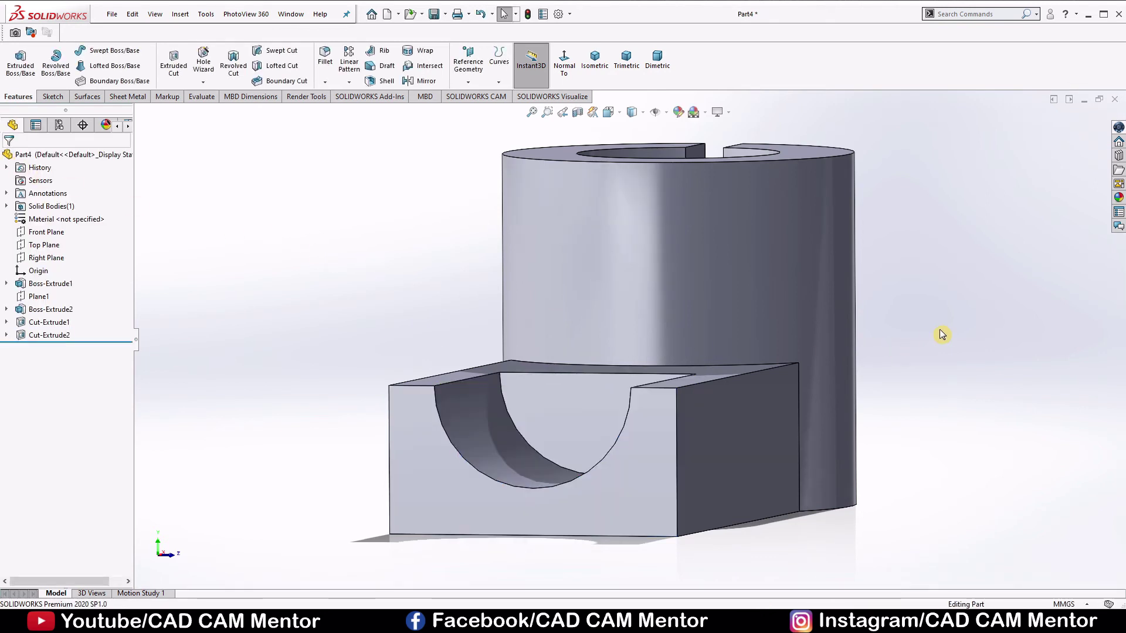
Apply the Metal > Chrome chromium plate appearance to the whole body.
key(ctrl+7)
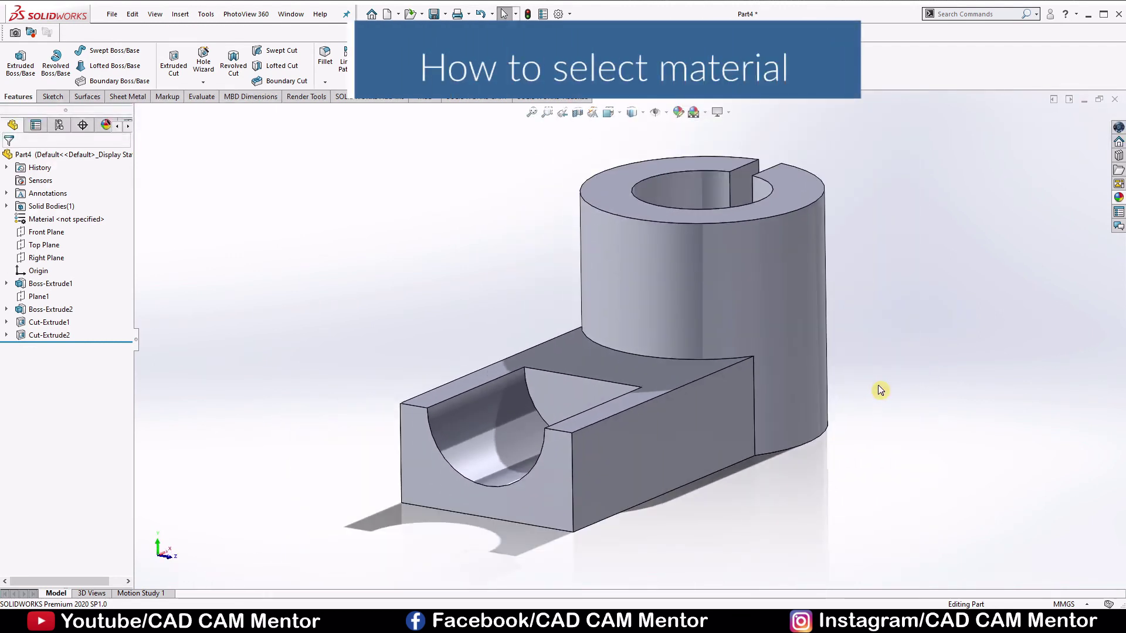
click(1118, 197)
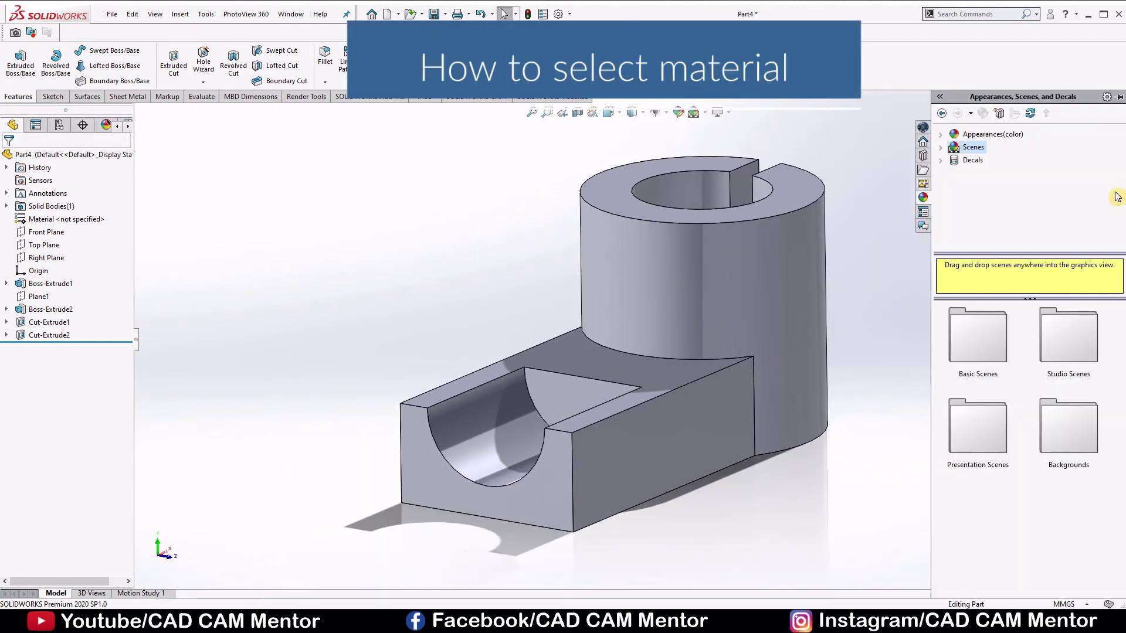
click(941, 137)
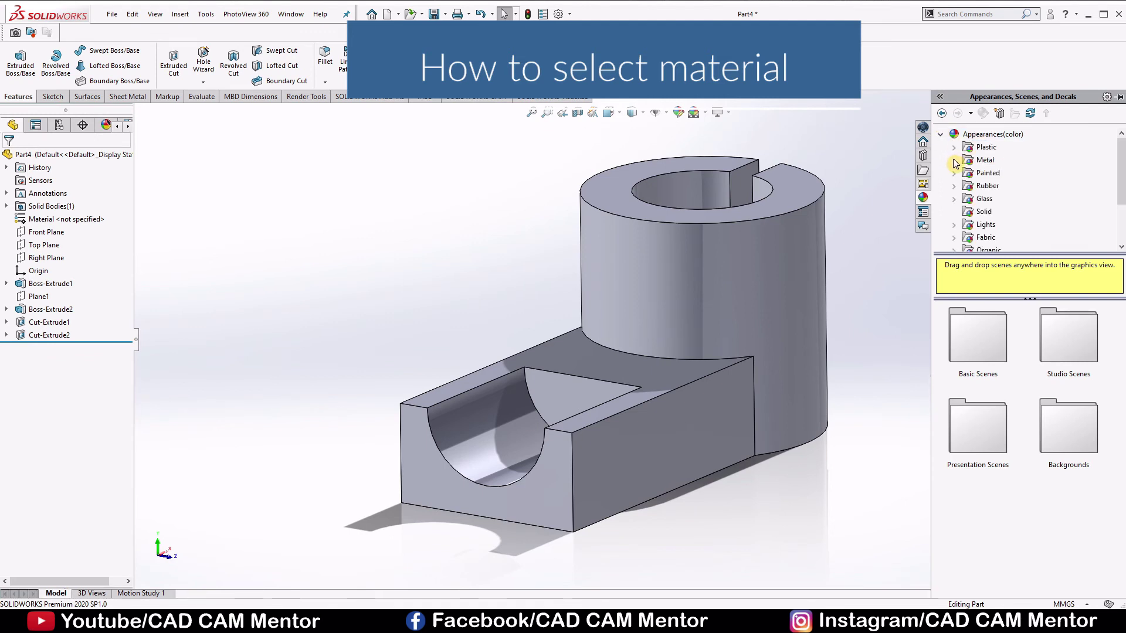
click(953, 159)
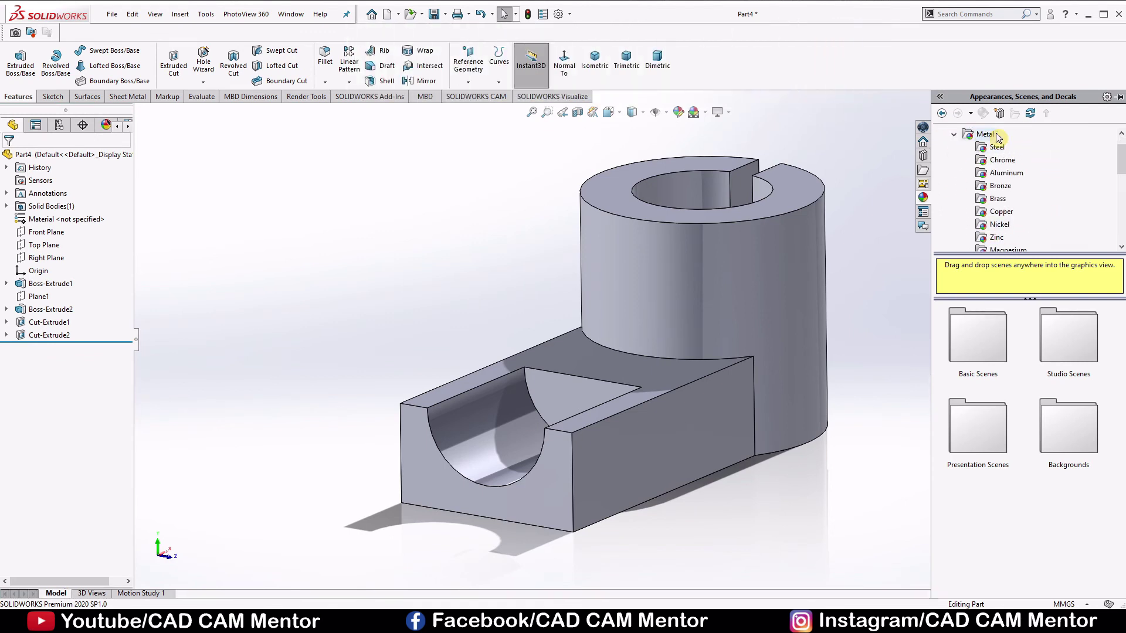
click(999, 160)
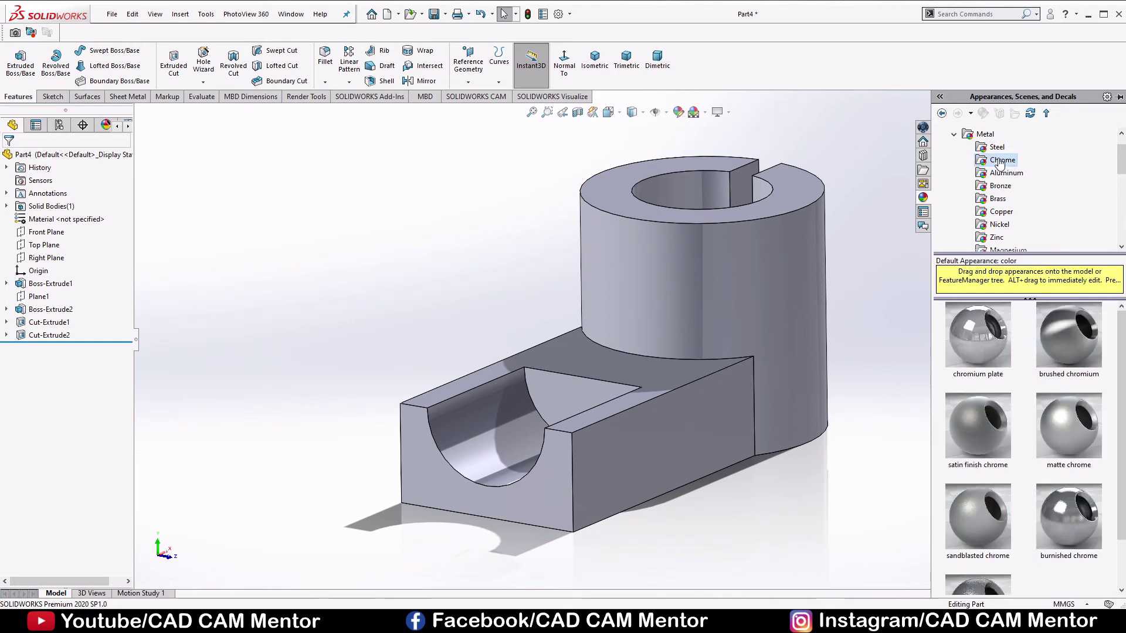
scroll(1023, 338, down, 2)
scroll(1023, 339, up, 1)
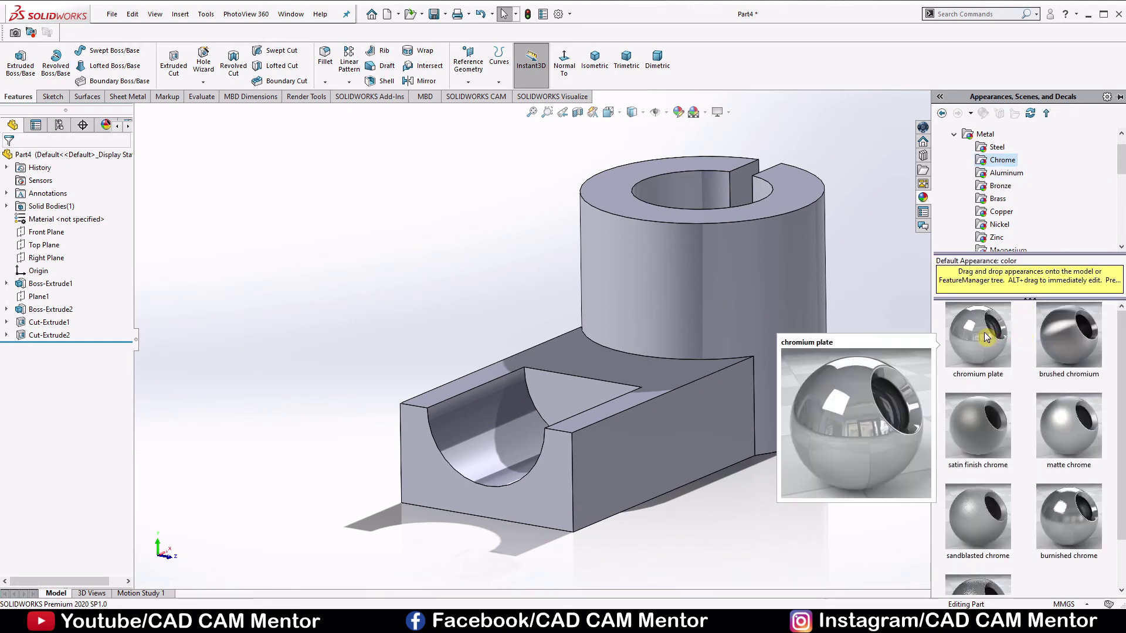
drag(984, 332, 692, 249)
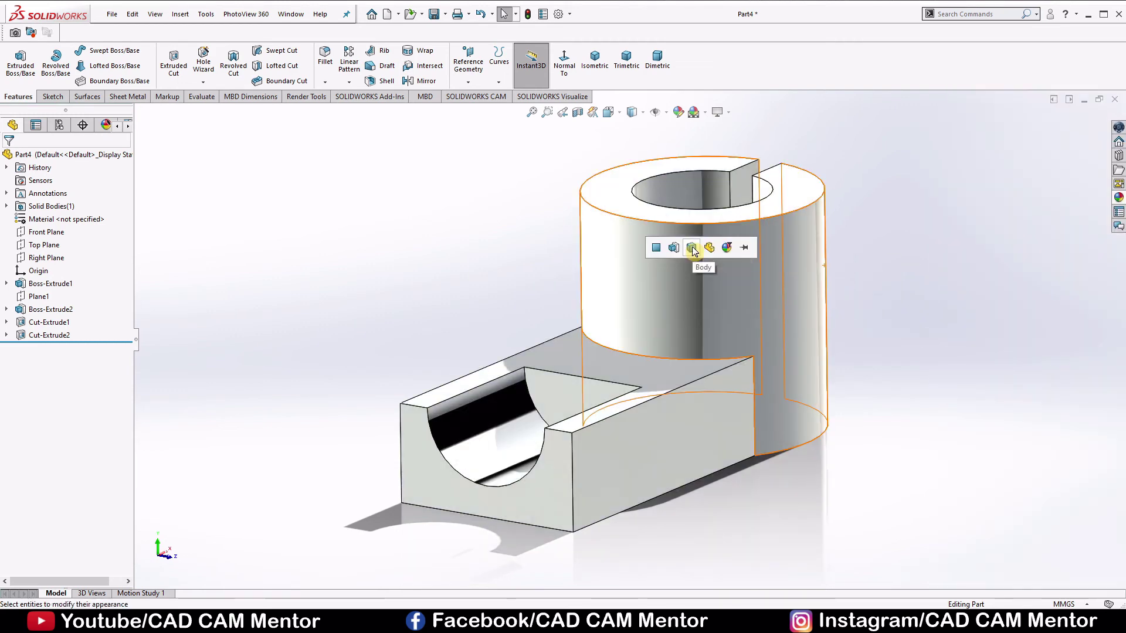
click(692, 249)
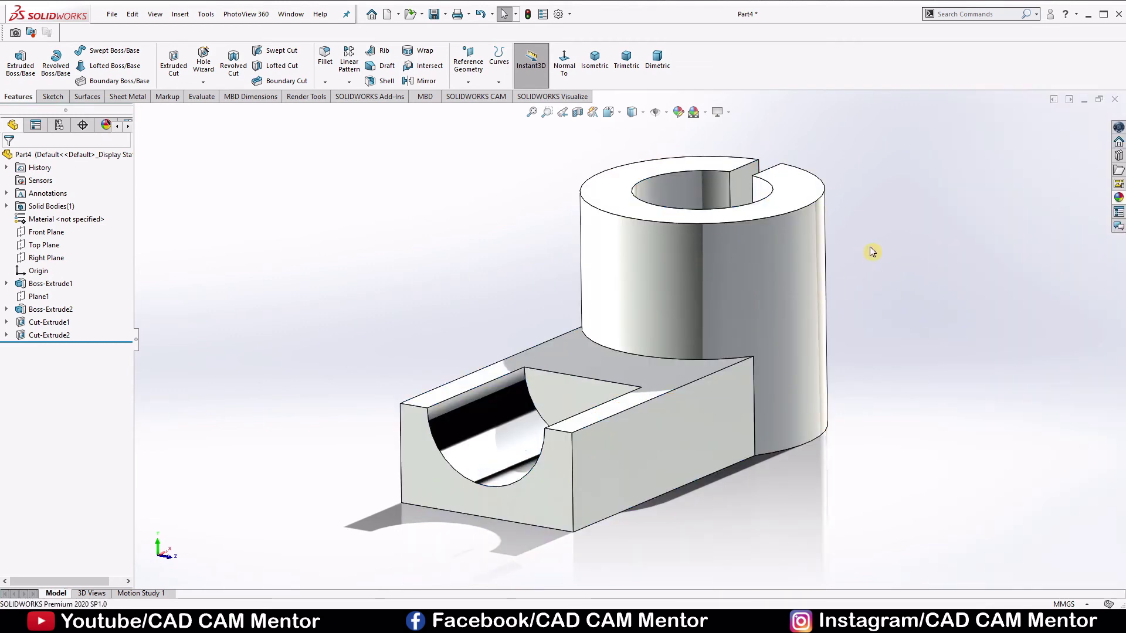
Apply the Urban 5 Background scene to the model.
middle_drag(872, 251, 861, 229)
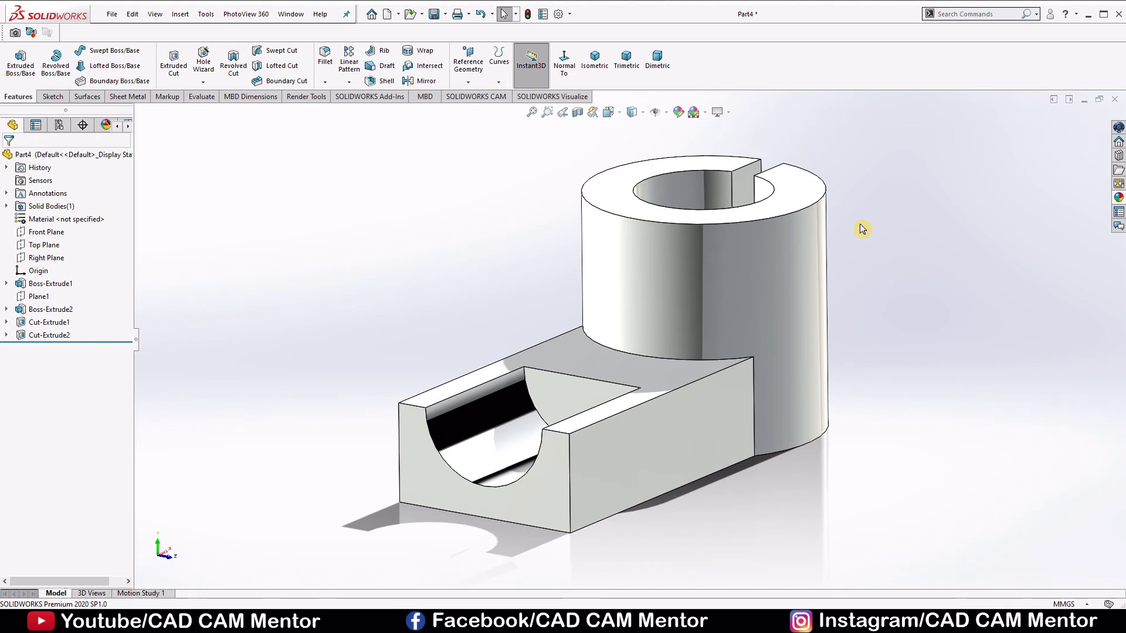
click(706, 114)
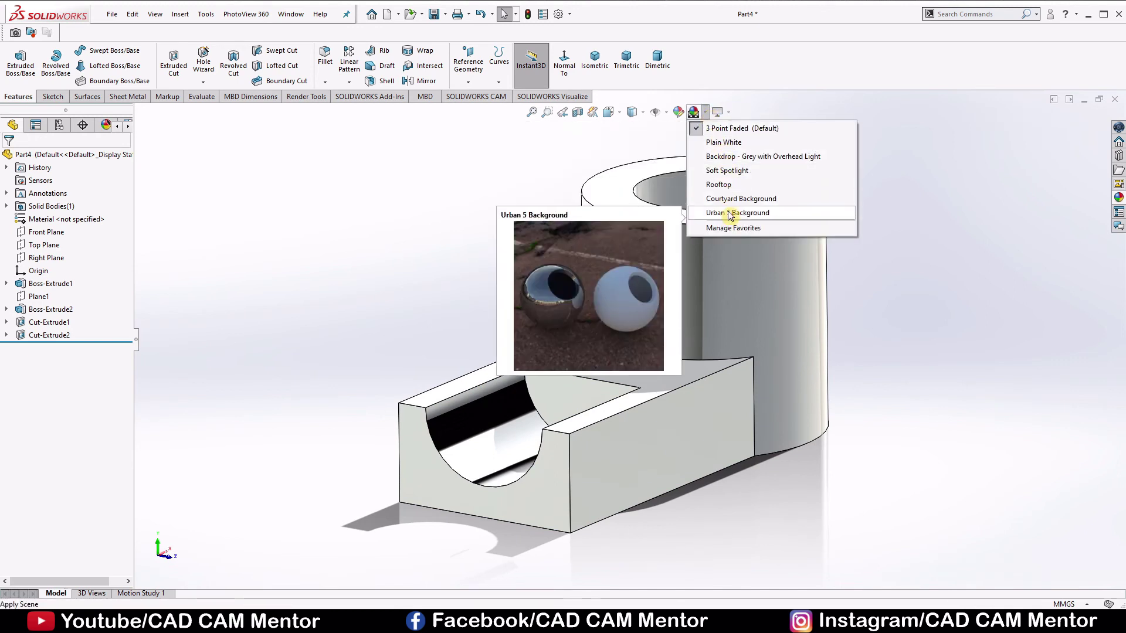
click(729, 147)
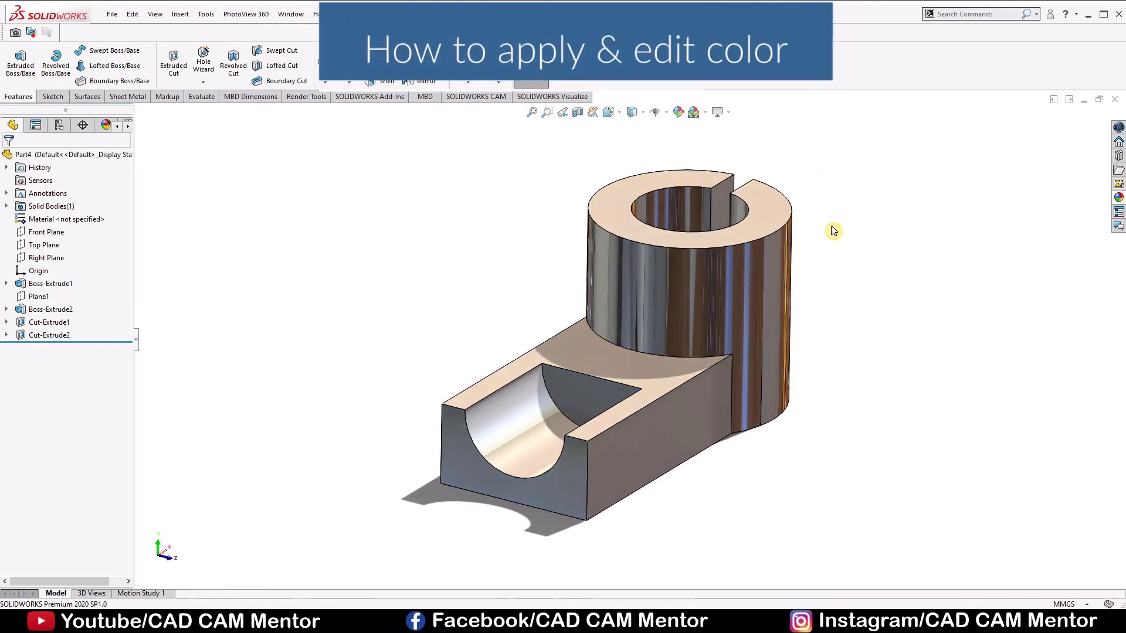
Give the whole body a yellow appearance of RGB 243, 255, 0 via Edit Appearance.
click(678, 113)
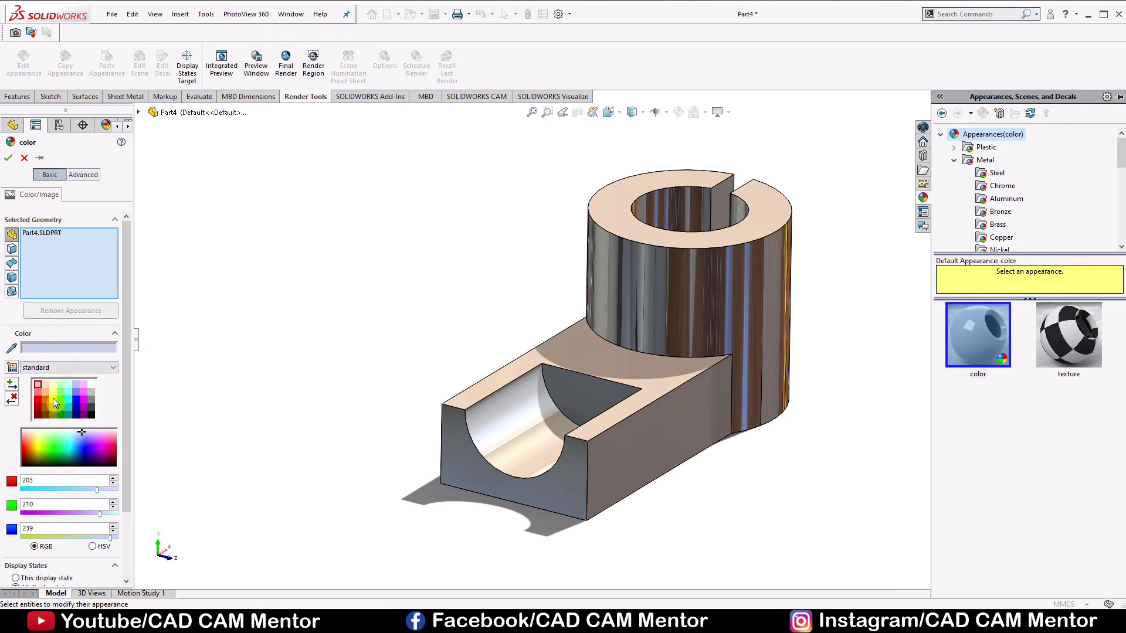
click(53, 399)
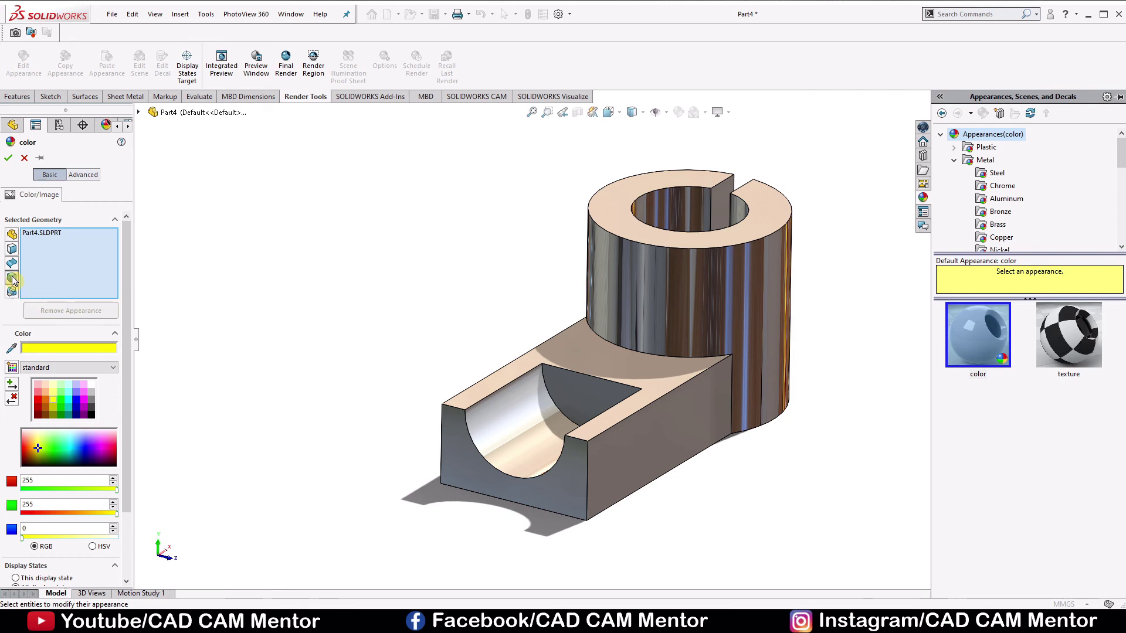
click(660, 275)
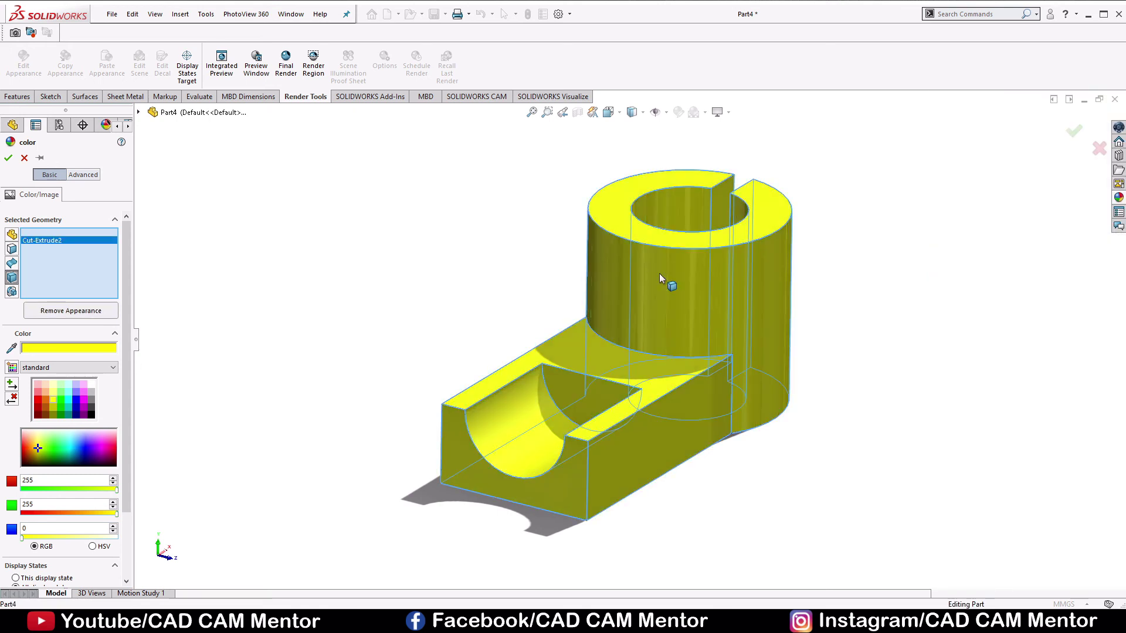
click(66, 489)
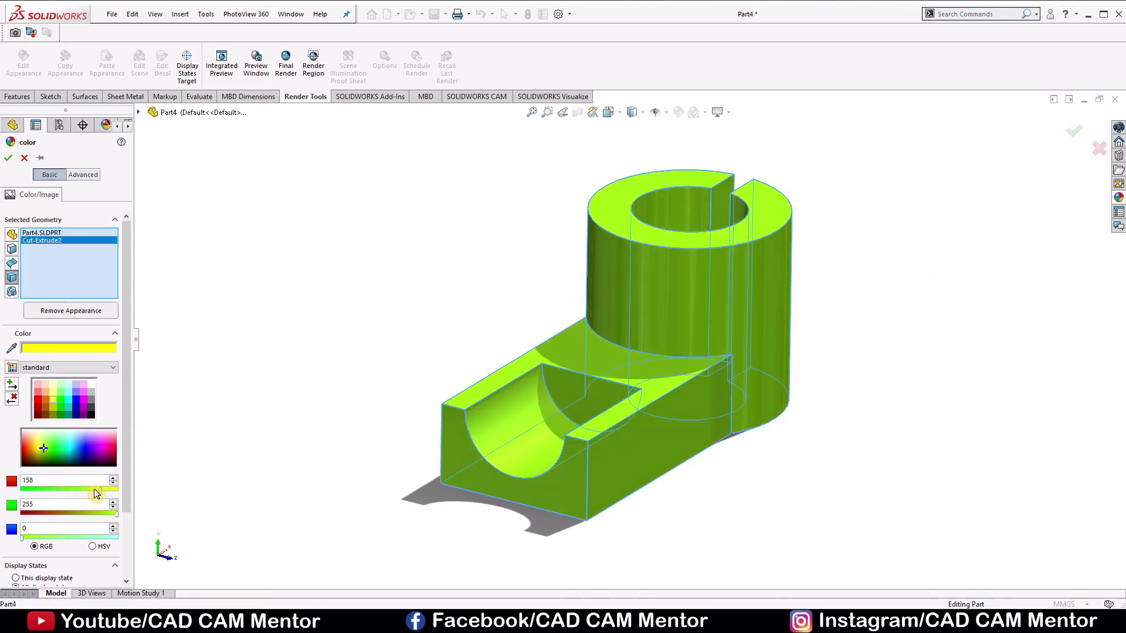
drag(92, 496, 119, 495)
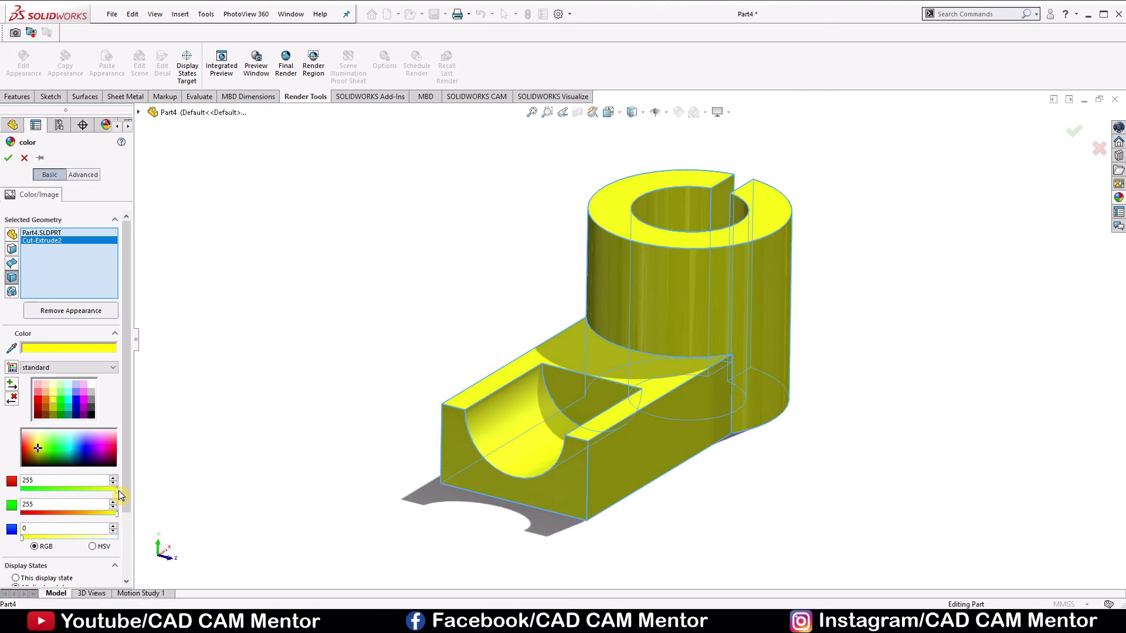
click(68, 349)
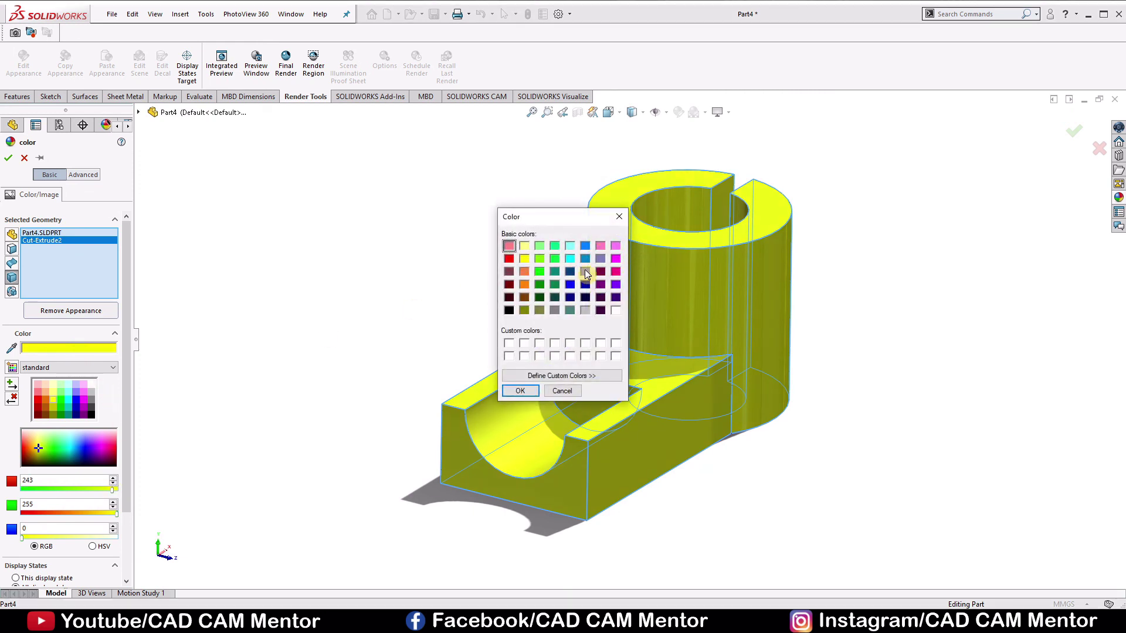
click(619, 212)
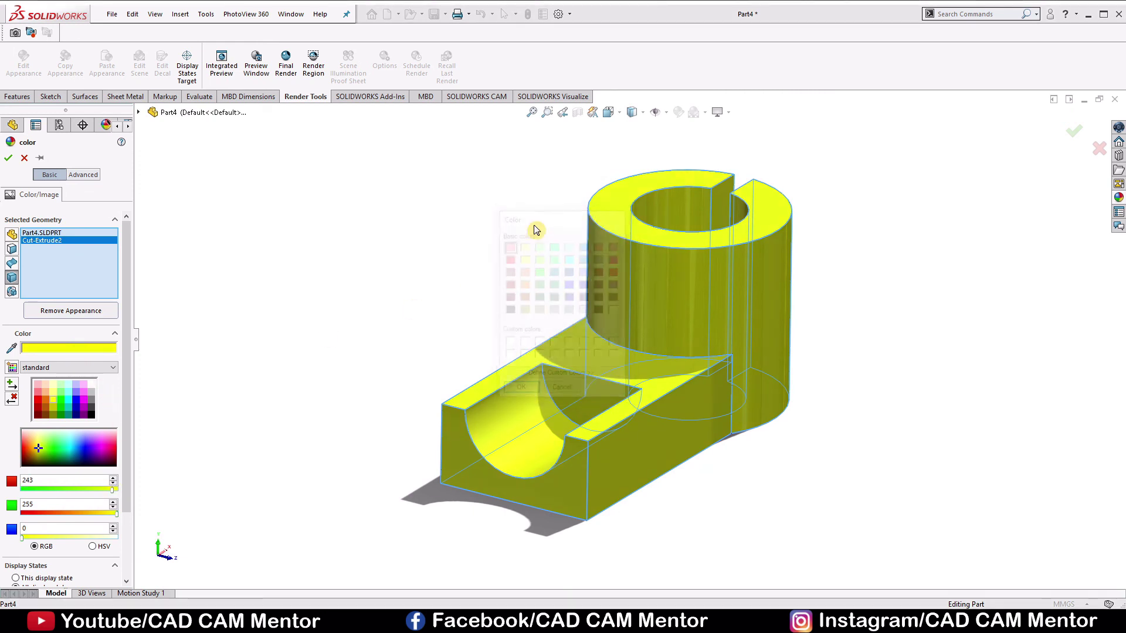
click(7, 159)
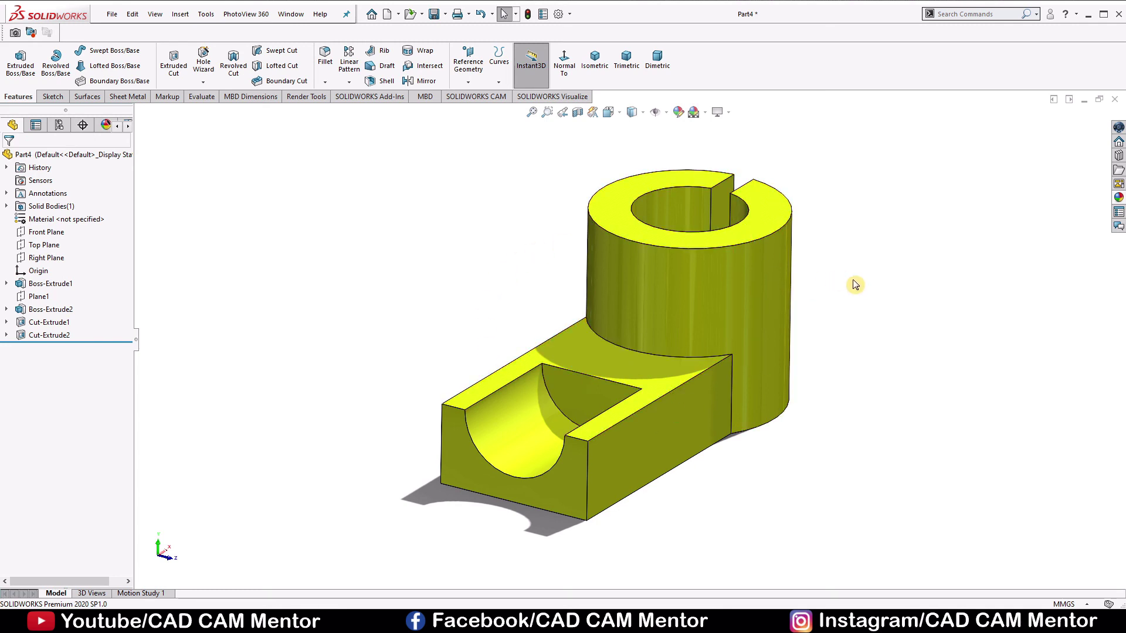
key(Left)
key(Right)
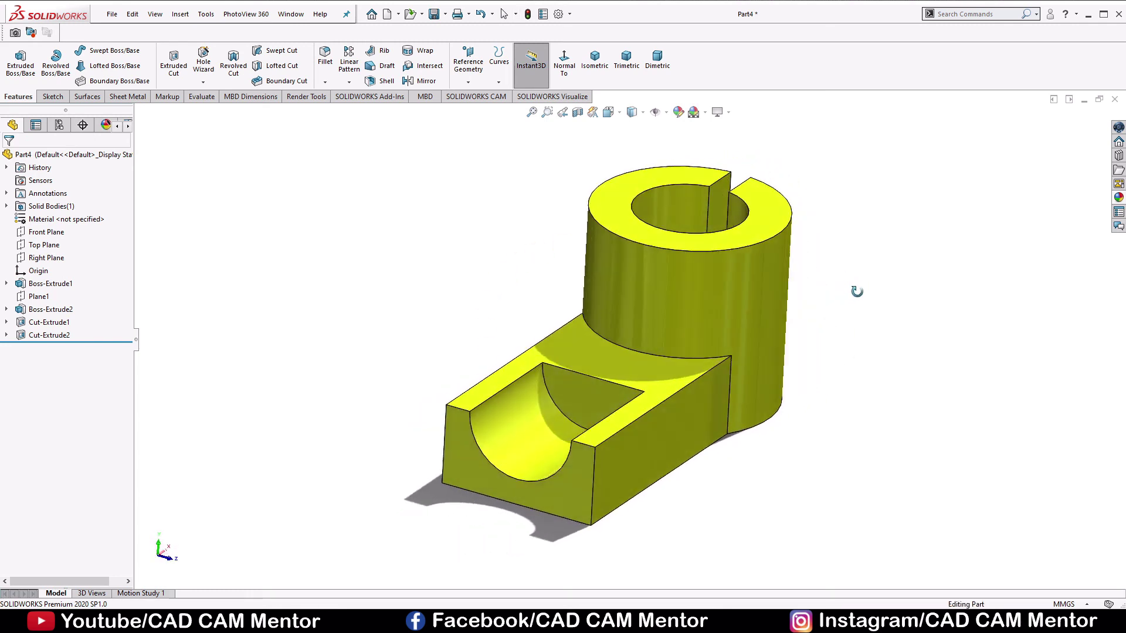
key(z)
scroll(859, 297, down, 1)
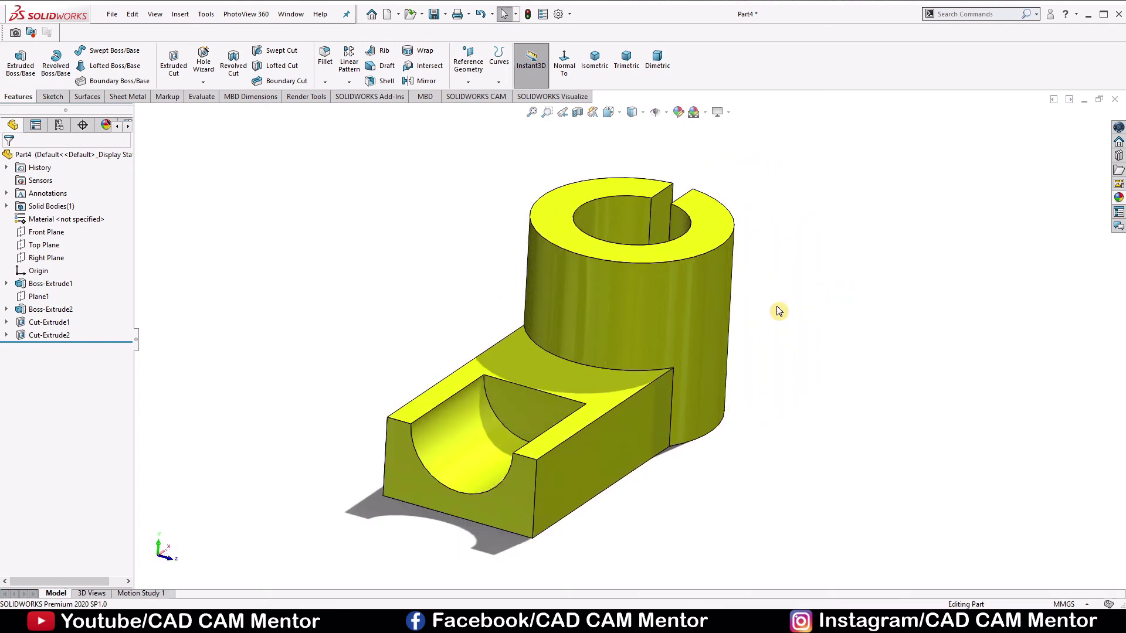